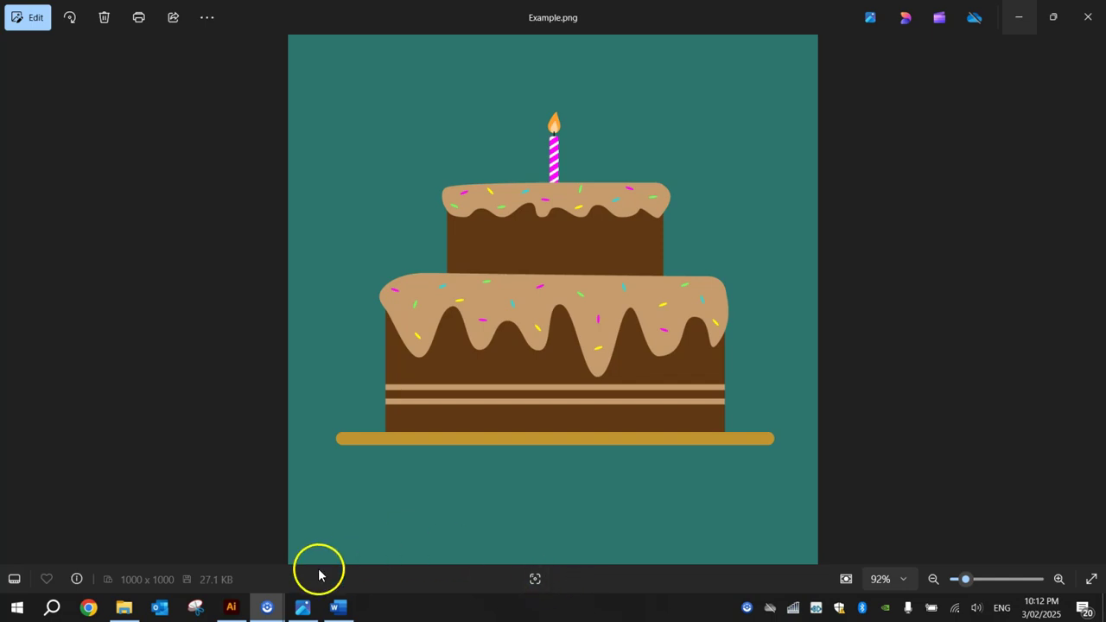
Switch to Illustrator and create a new 1000 x 1000 px document with RGB Color and Screen (72 ppi) raster effects.
{"action": "left_click", "coordinate": [231, 608]}
{"action": "left_click", "coordinate": [57, 107]}
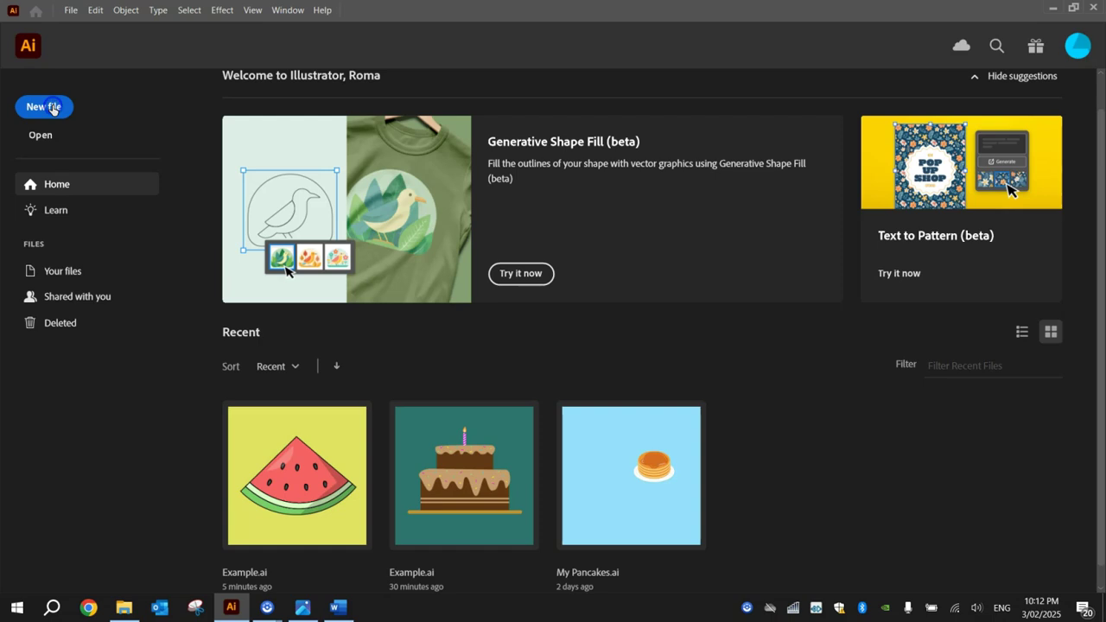
{"action": "left_click", "coordinate": [782, 179]}
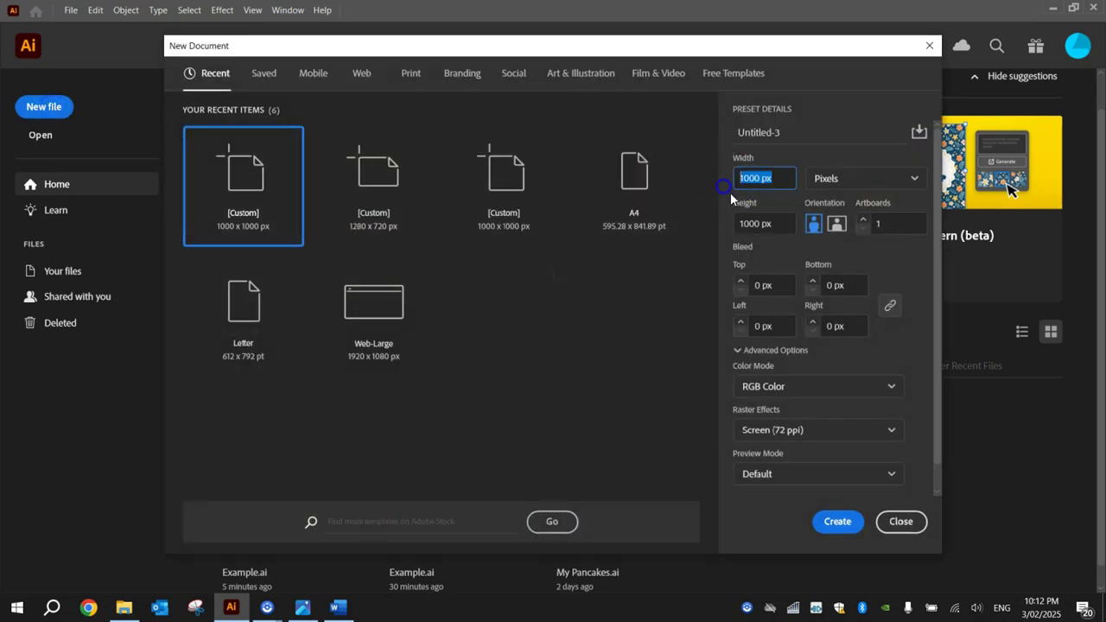
{"action": "left_click", "coordinate": [752, 223]}
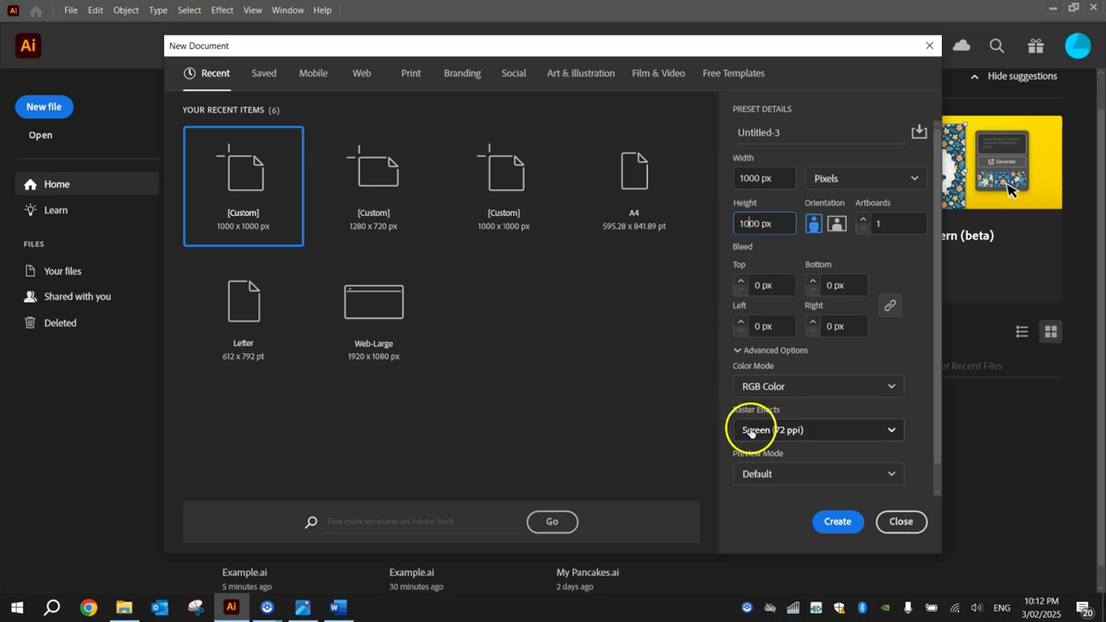
{"action": "left_click", "coordinate": [850, 524]}
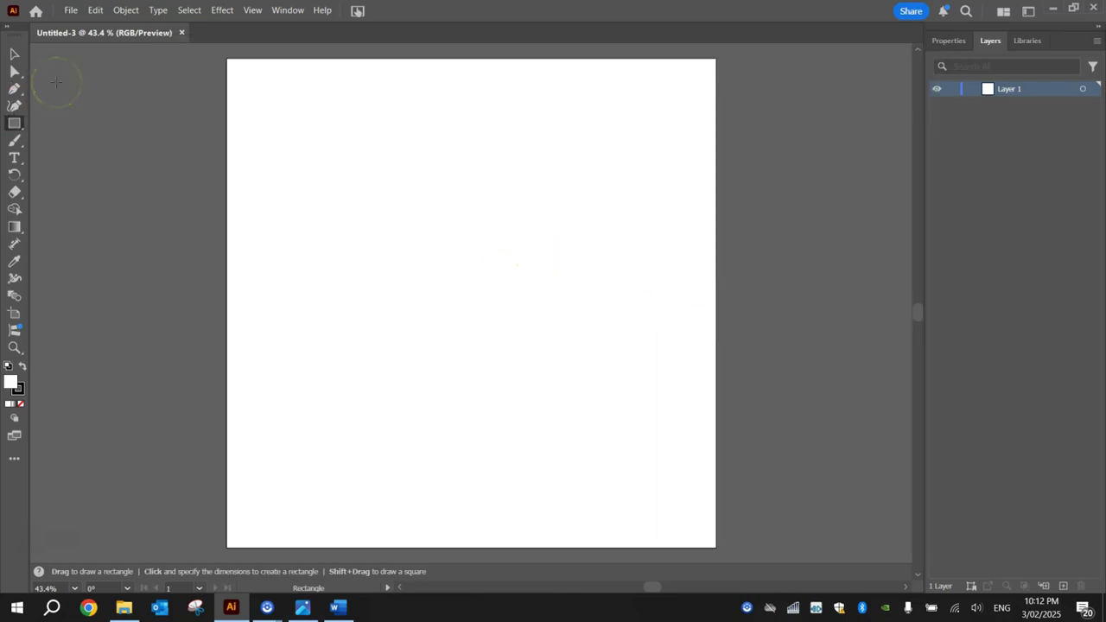
Draw a 1000 x 1000 px rectangle covering the entire artboard as the background.
{"action": "left_click", "coordinate": [8, 129]}
{"action": "left_click", "coordinate": [49, 123]}
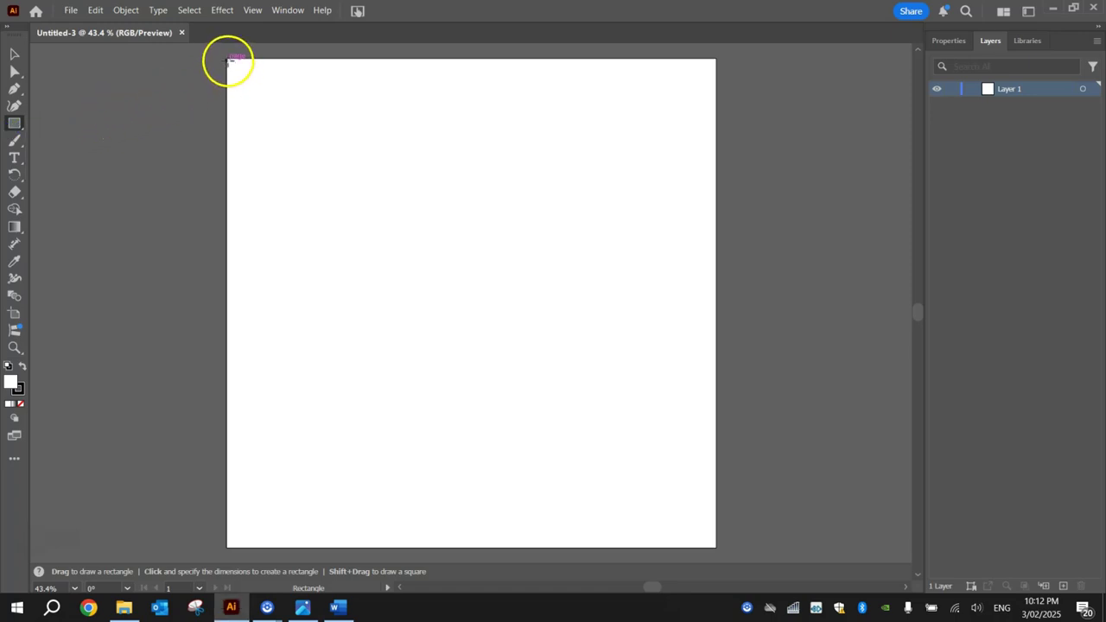
{"action": "left_click_drag", "start_coordinate": [227, 60], "coordinate": [717, 546]}
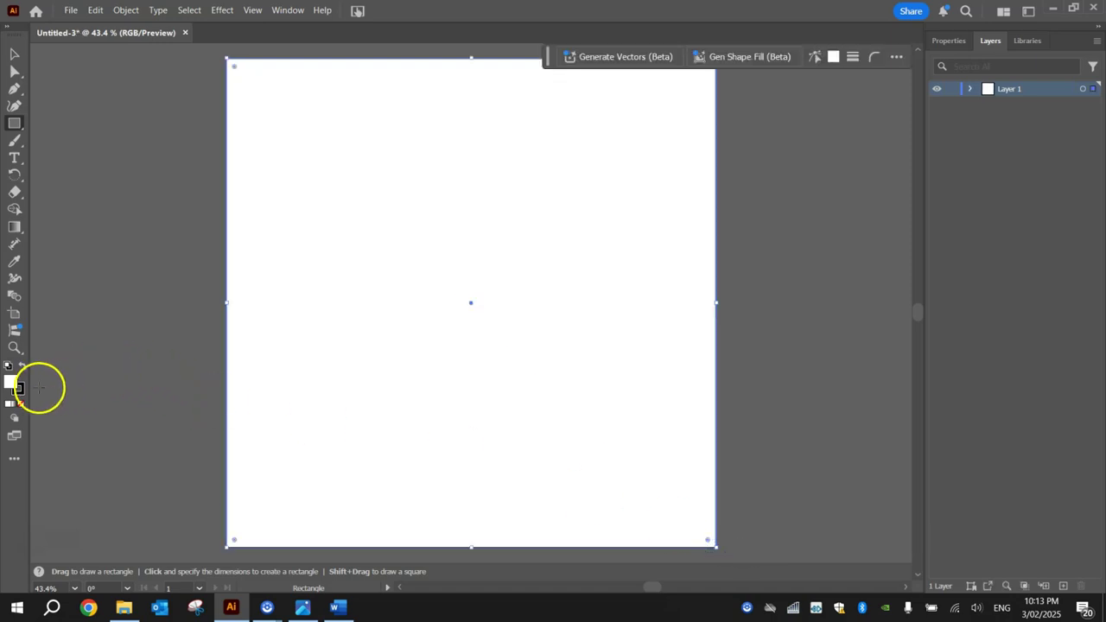
Remove the background rectangle's stroke and fill it with a teal swatch.
{"action": "left_click", "coordinate": [940, 42]}
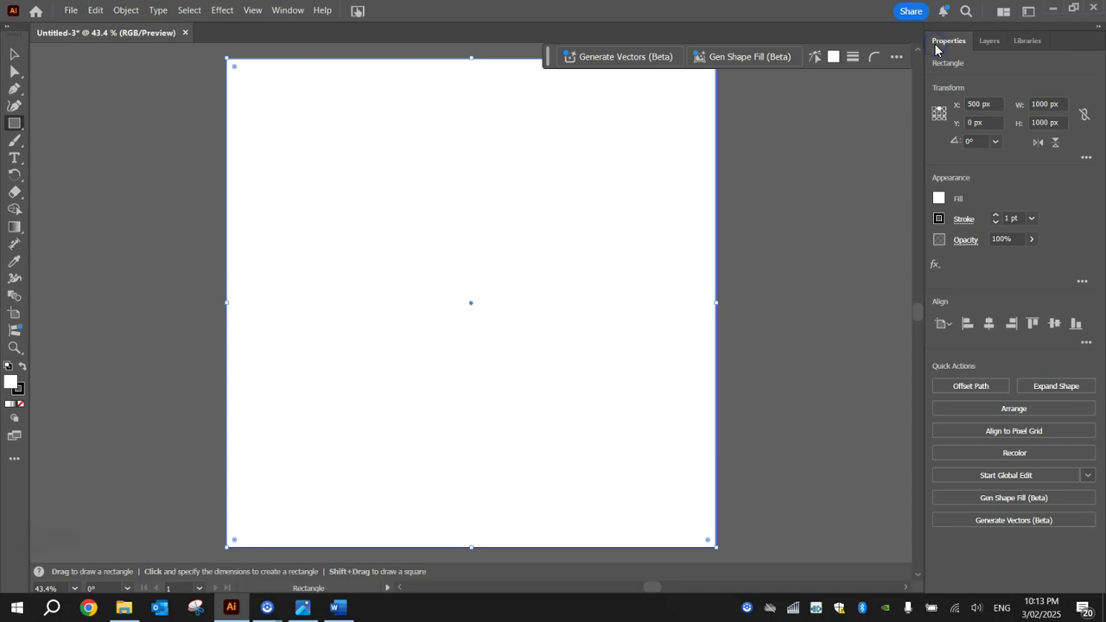
{"action": "left_click", "coordinate": [939, 218]}
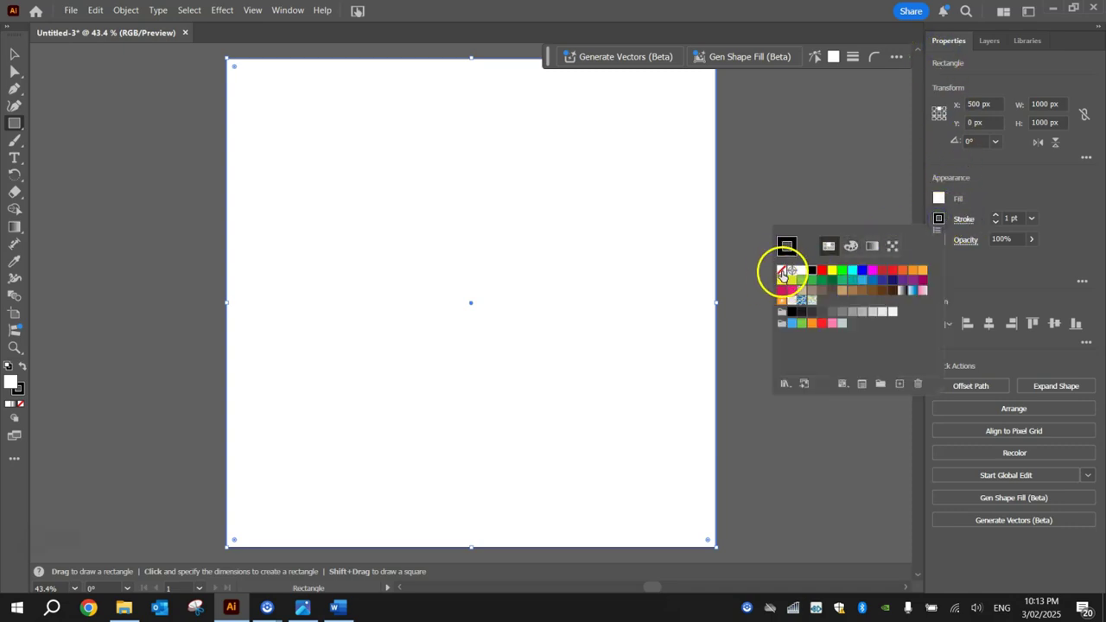
{"action": "left_click", "coordinate": [782, 272]}
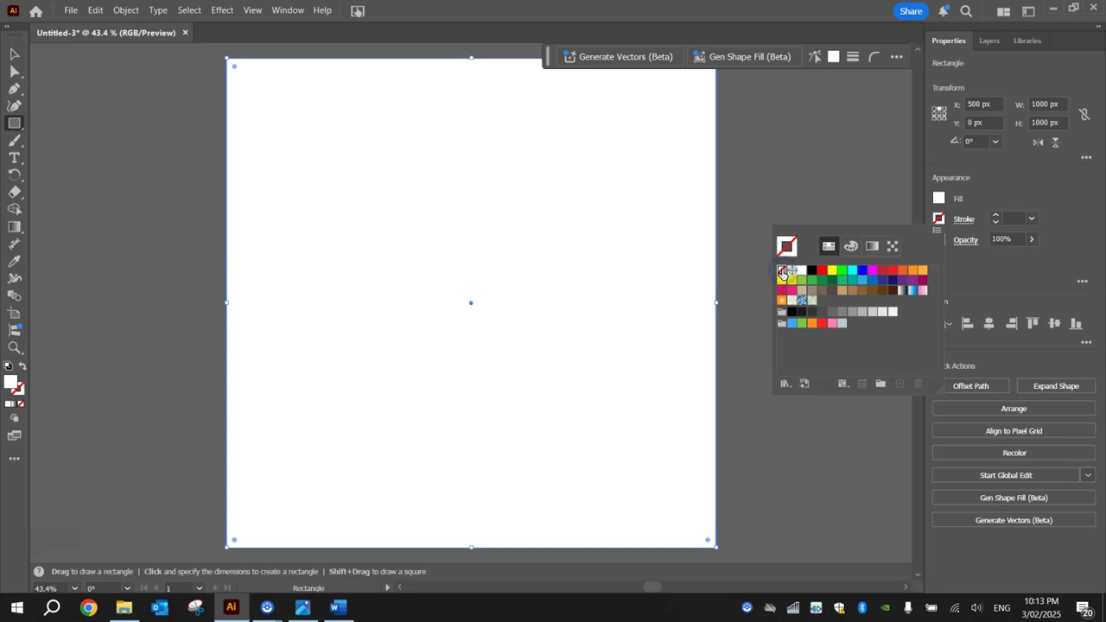
{"action": "left_click", "coordinate": [940, 197]}
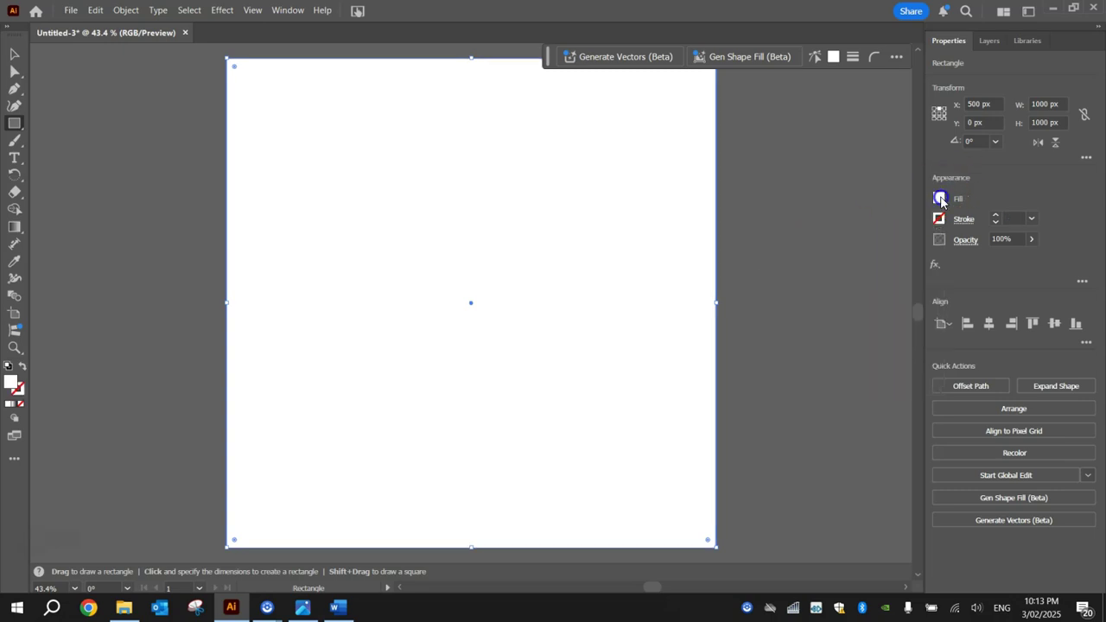
{"action": "left_click", "coordinate": [940, 201]}
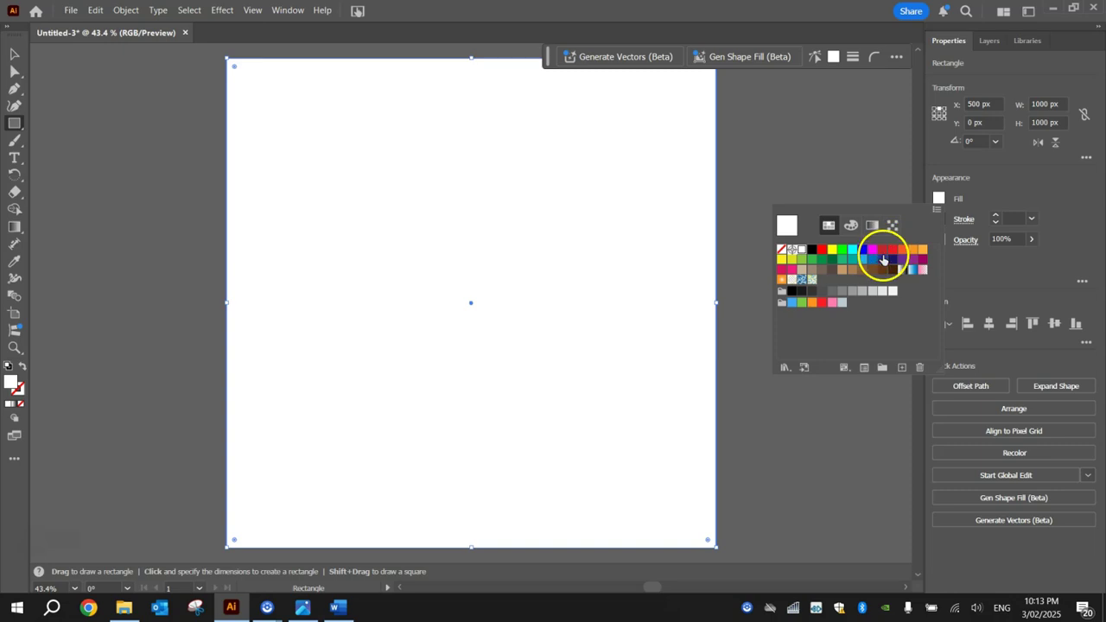
{"action": "left_click", "coordinate": [853, 260]}
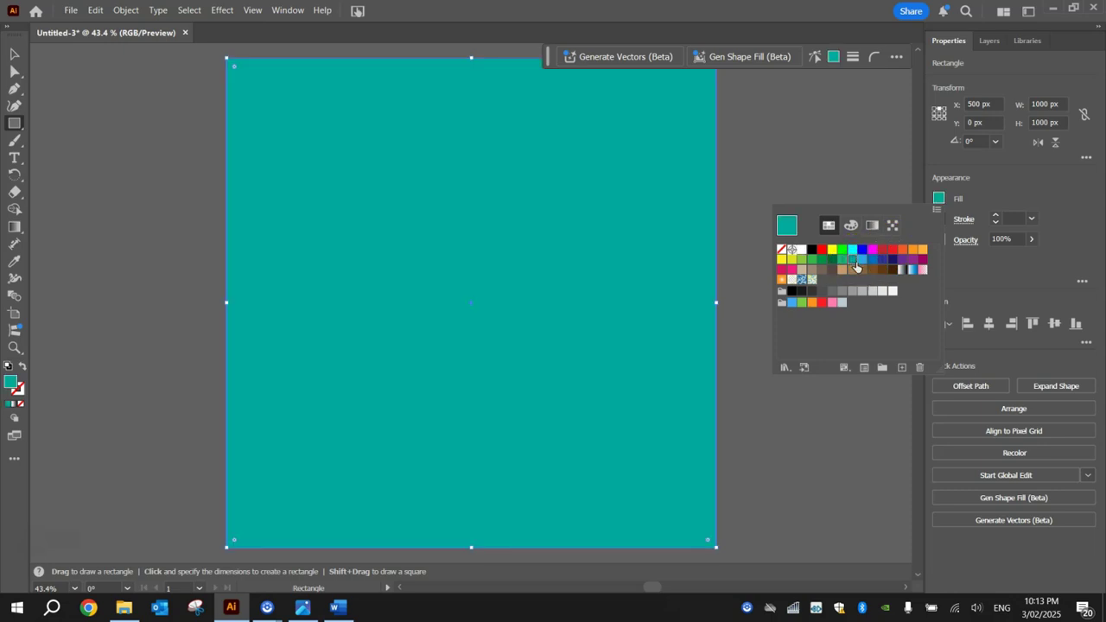
{"action": "left_click", "coordinate": [1020, 186]}
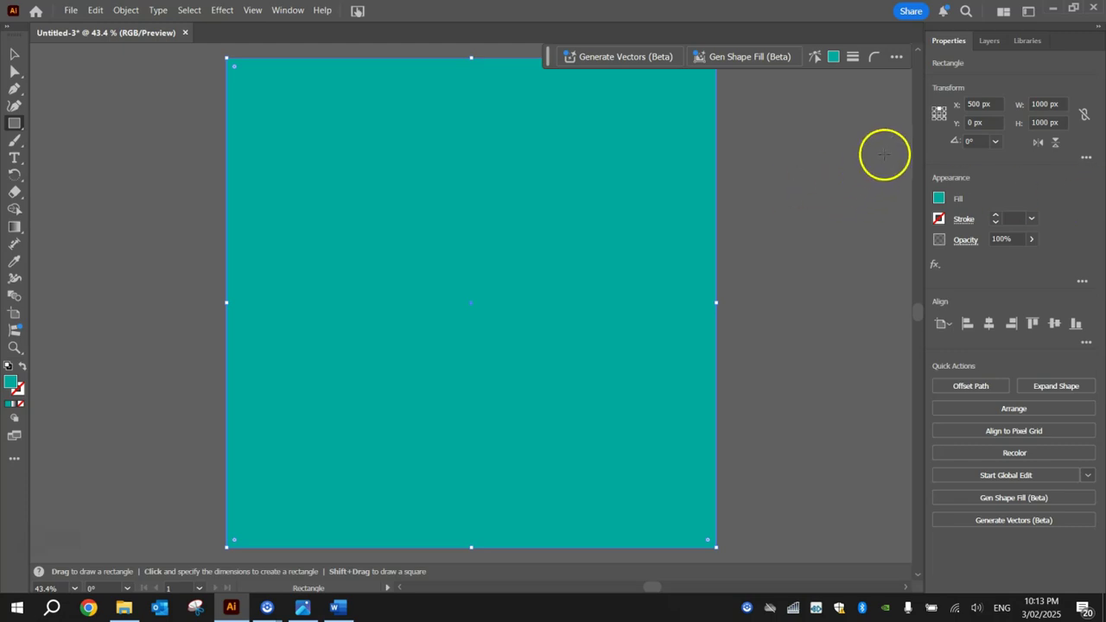
Expand Layer 1 and lock the teal background rectangle.
{"action": "left_click", "coordinate": [988, 43]}
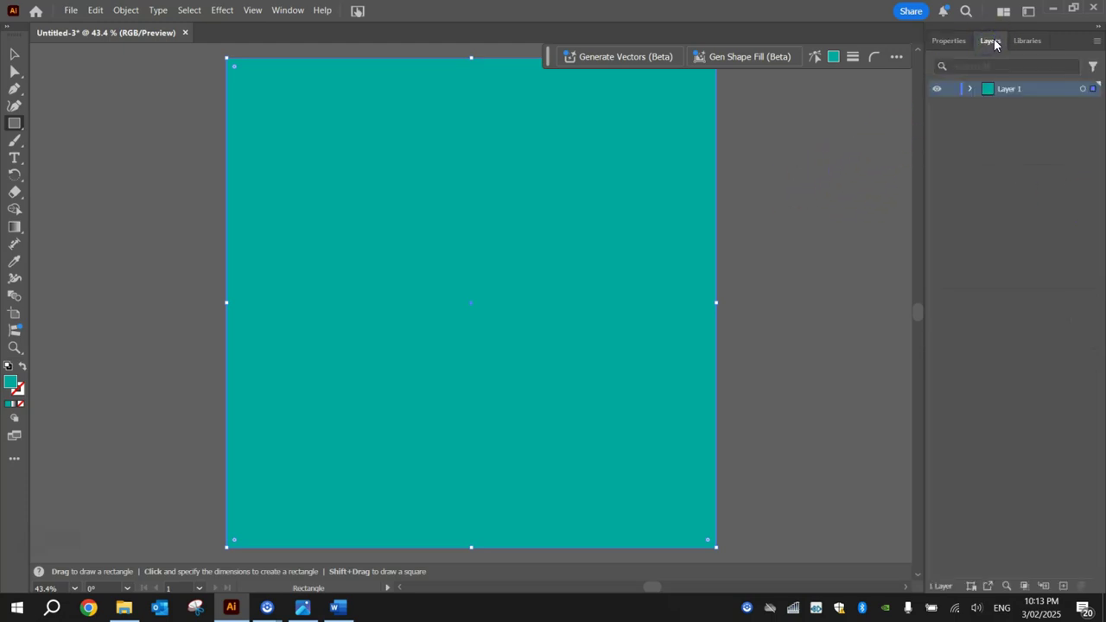
{"action": "left_click", "coordinate": [288, 9]}
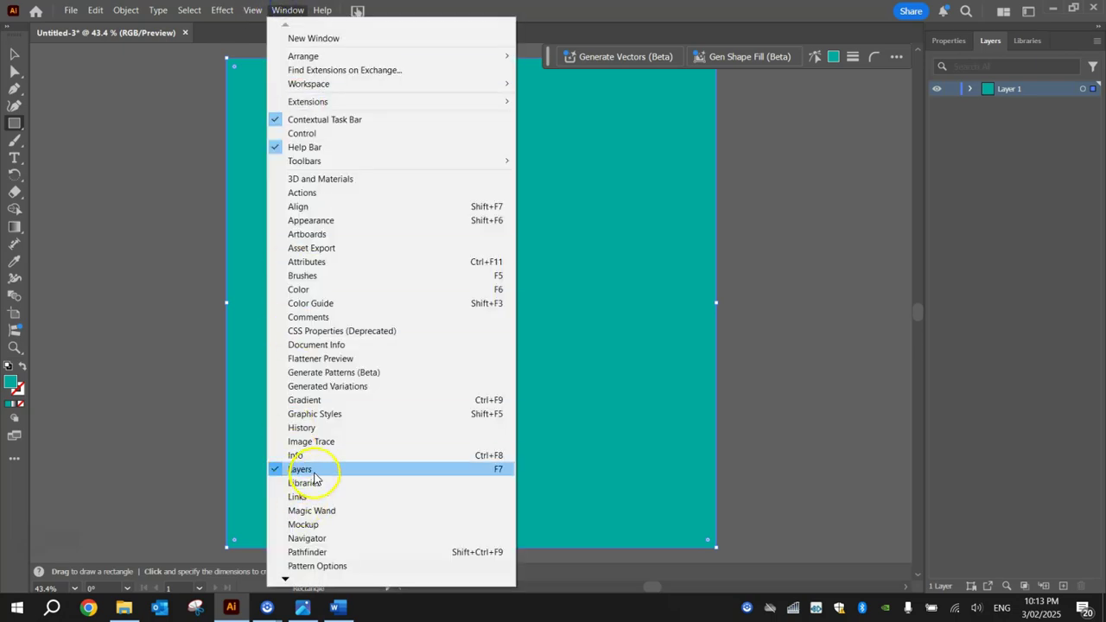
{"action": "left_click", "coordinate": [1026, 216]}
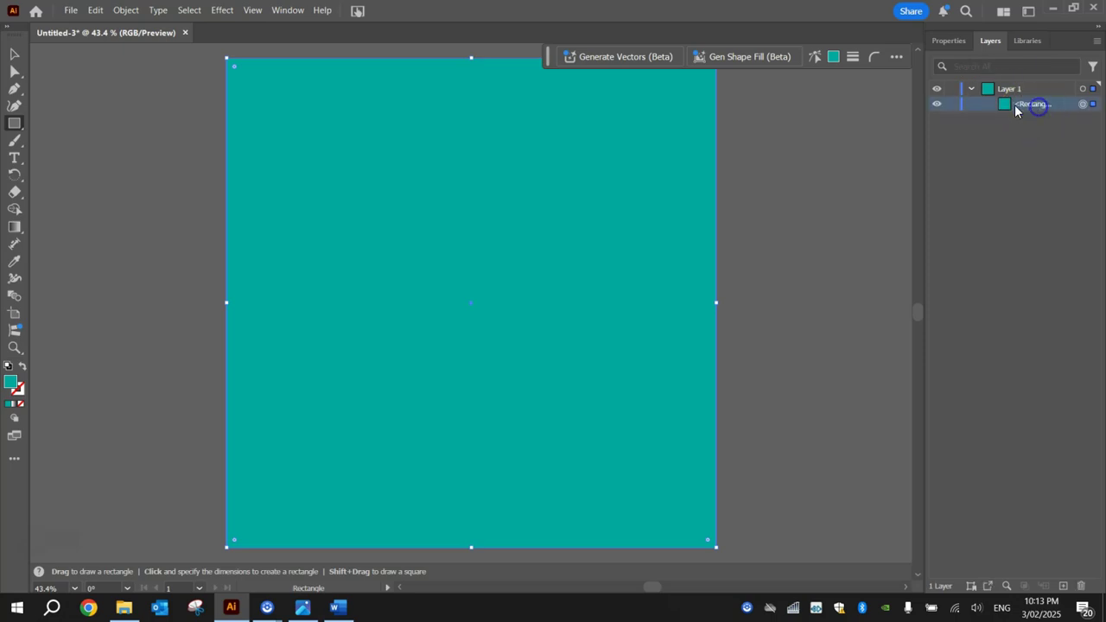
{"action": "left_click", "coordinate": [952, 104]}
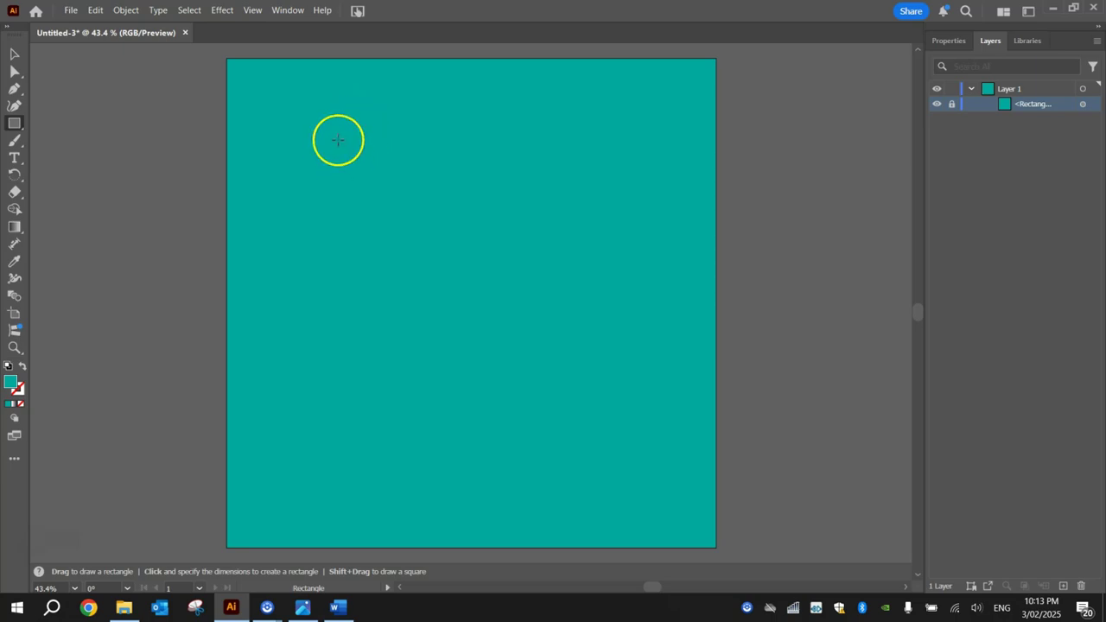
Set the fill to olive-gold a5a121 and draw a thin plate bar about 845 x 24 px near the artboard's lower edge.
{"action": "left_click_drag", "start_coordinate": [14, 122], "coordinate": [58, 120]}
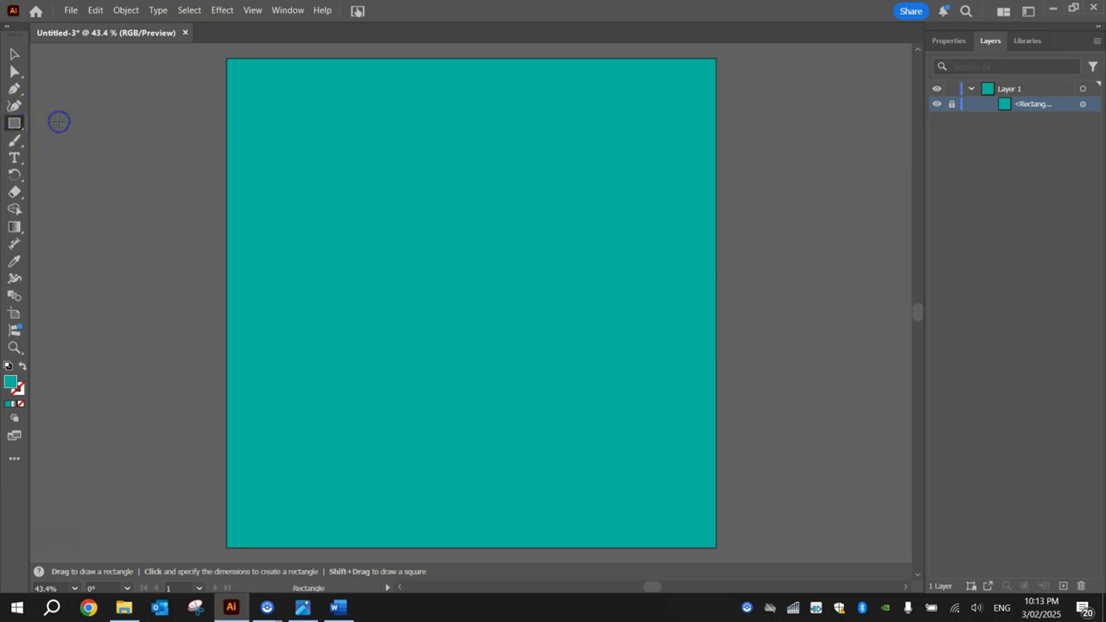
{"action": "left_click", "coordinate": [14, 388]}
{"action": "double_click", "coordinate": [12, 386]}
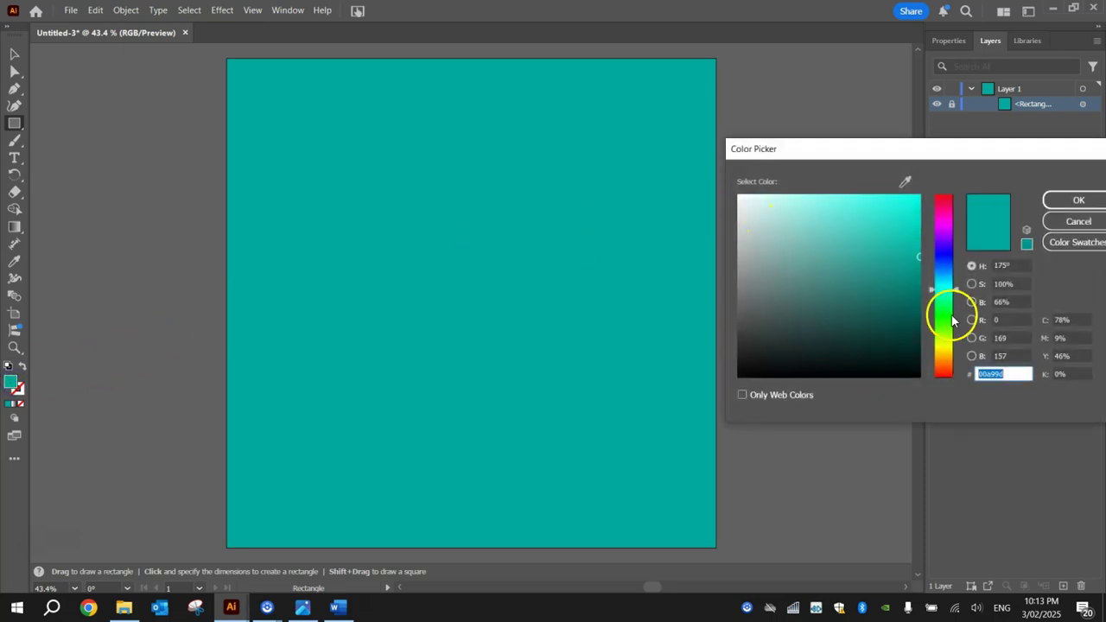
{"action": "left_click", "coordinate": [950, 357]}
{"action": "left_click_drag", "start_coordinate": [949, 358], "coordinate": [946, 346]}
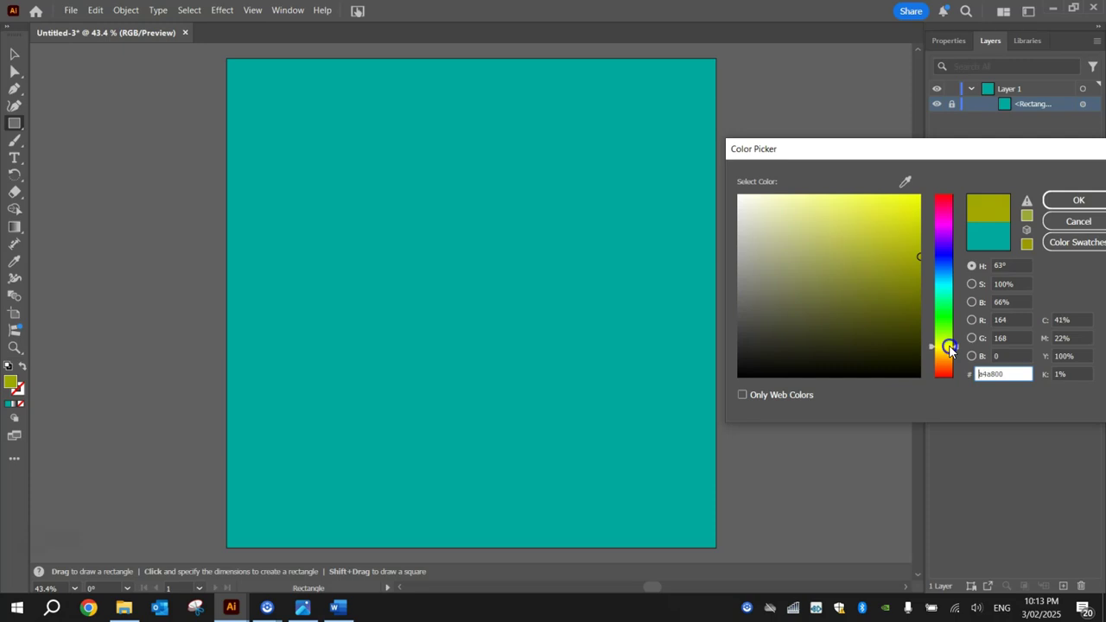
{"action": "left_click_drag", "start_coordinate": [889, 241], "coordinate": [884, 257]}
{"action": "left_click_drag", "start_coordinate": [938, 322], "coordinate": [954, 346]}
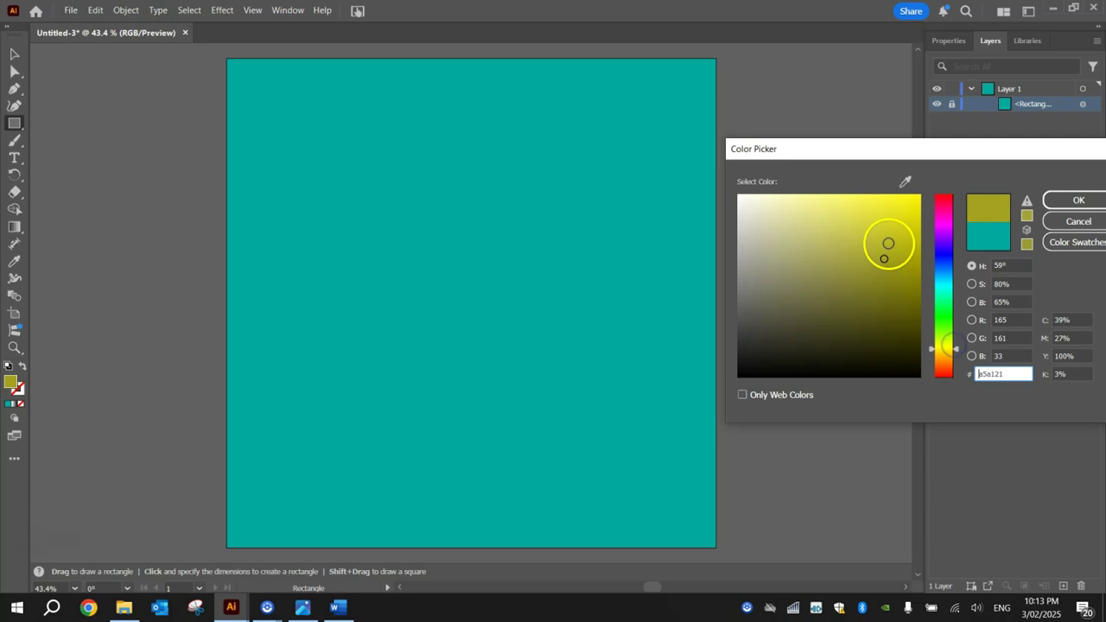
{"action": "left_click", "coordinate": [1062, 200]}
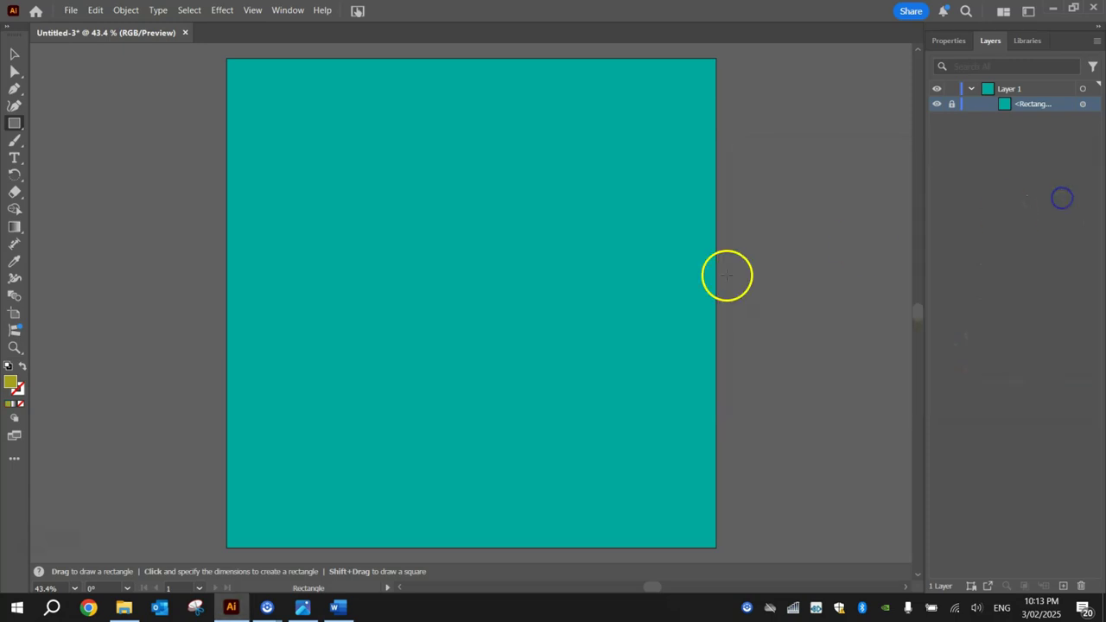
{"action": "left_click_drag", "start_coordinate": [284, 492], "coordinate": [699, 502]}
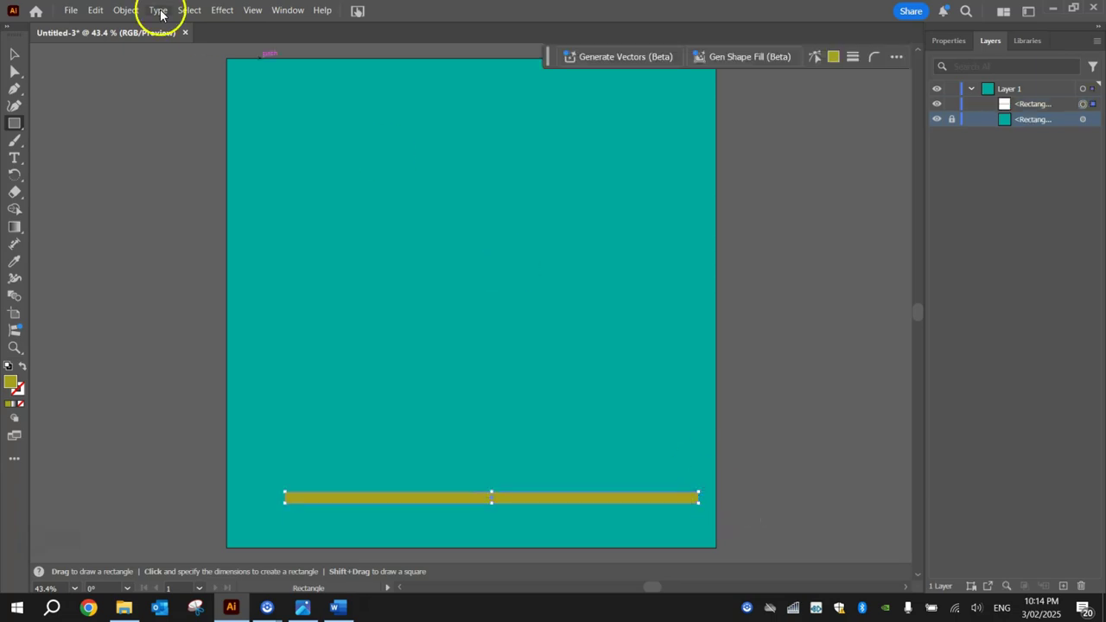
Round the corners of the olive-gold plate bar and deselect it.
{"action": "left_click", "coordinate": [14, 53]}
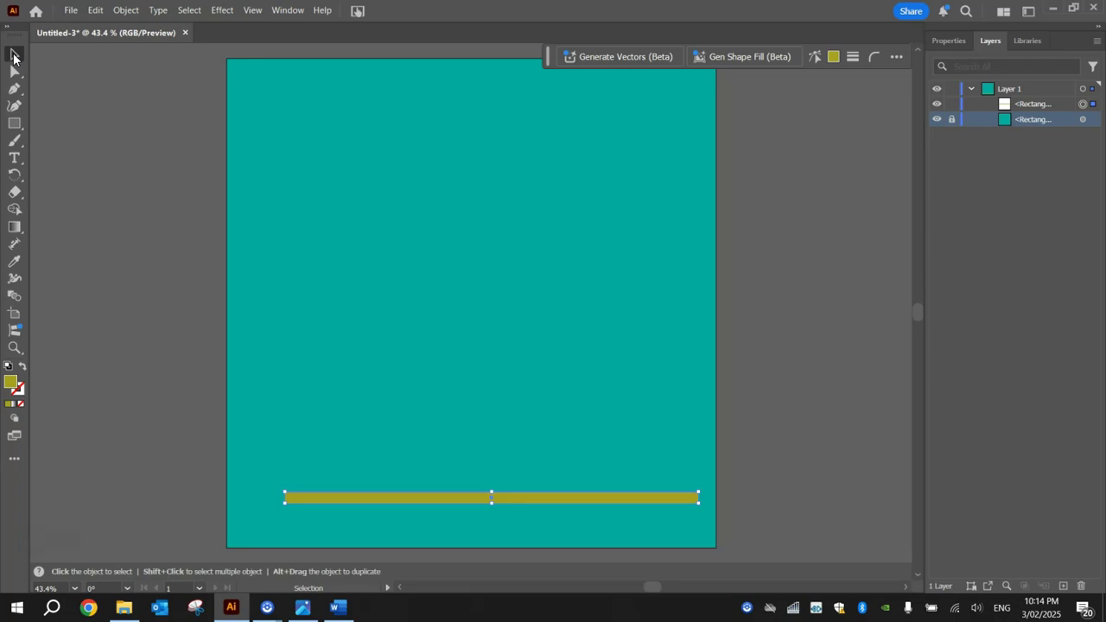
{"action": "scroll", "coordinate": [286, 501], "scroll_direction": "up", "scroll_amount": 10}
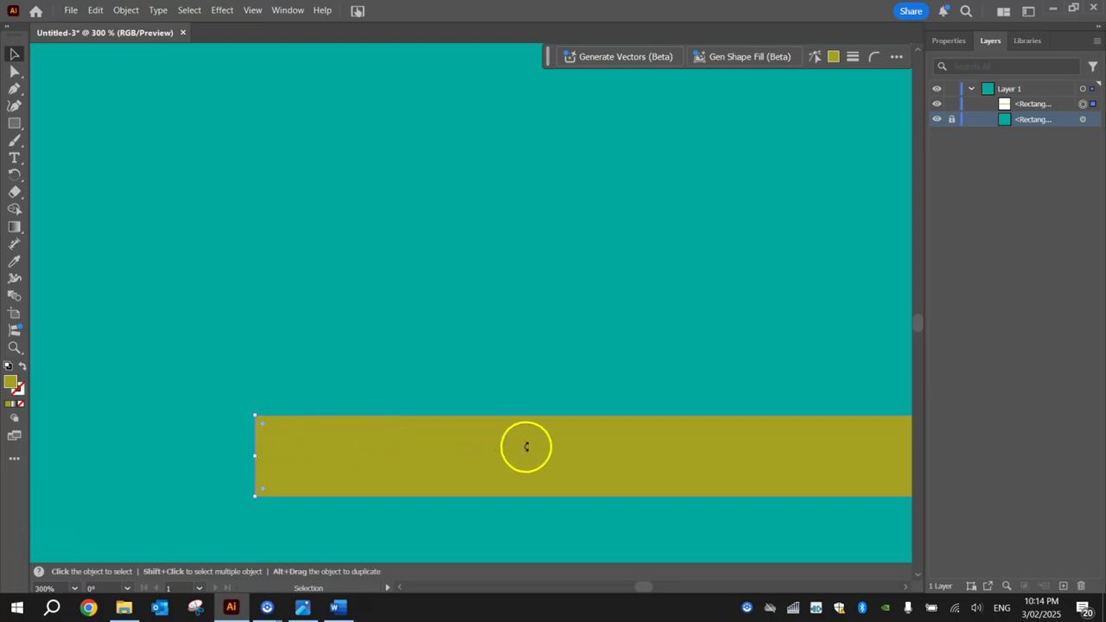
{"action": "left_click_drag", "start_coordinate": [561, 437], "coordinate": [418, 443]}
{"action": "mouse_move", "coordinate": [124, 430]}
{"action": "left_mouse_down"}
{"action": "mouse_move", "coordinate": [177, 456]}
{"action": "mouse_move", "coordinate": [153, 452]}
{"action": "mouse_move", "coordinate": [201, 462]}
{"action": "mouse_move", "coordinate": [143, 456]}
{"action": "left_mouse_up"}
{"action": "left_click", "coordinate": [861, 364]}
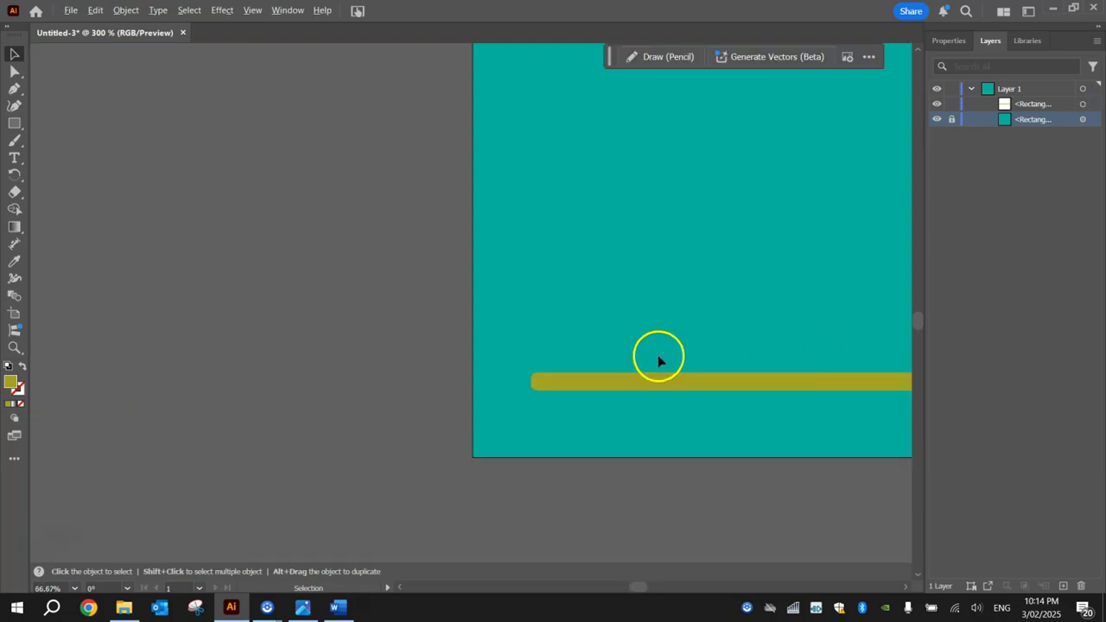
Move the plate bar slightly lower and center it horizontally on the artboard.
{"action": "left_click_drag", "start_coordinate": [660, 358], "coordinate": [382, 393]}
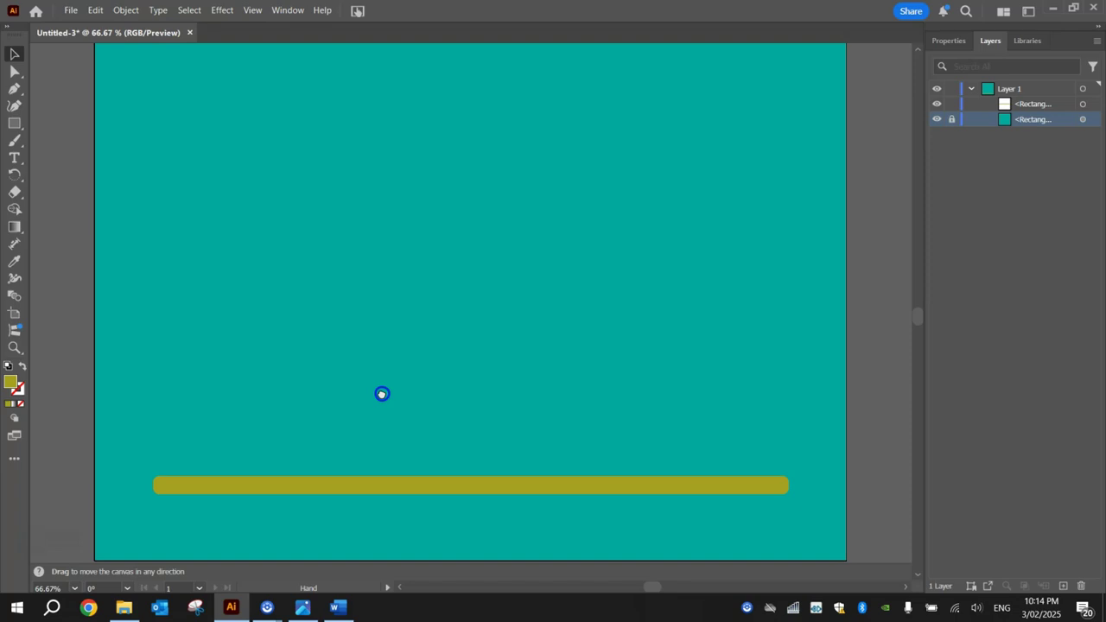
{"action": "left_click_drag", "start_coordinate": [405, 488], "coordinate": [422, 509]}
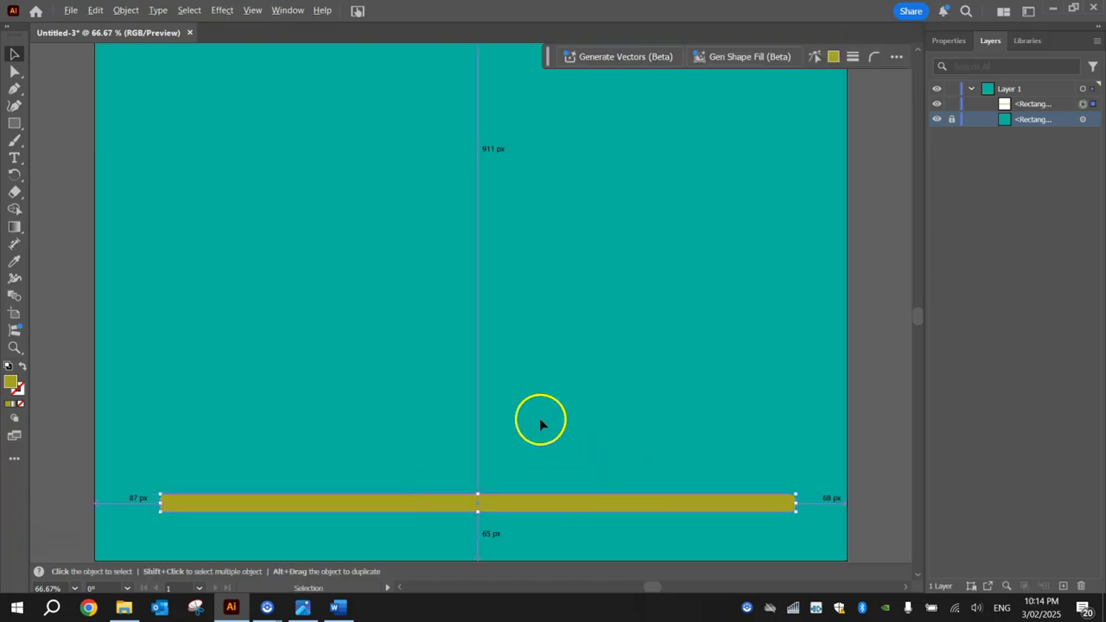
{"action": "scroll", "coordinate": [539, 418], "scroll_direction": "down", "scroll_amount": 1}
{"action": "left_click_drag", "start_coordinate": [517, 498], "coordinate": [511, 490]}
{"action": "left_click", "coordinate": [873, 366]}
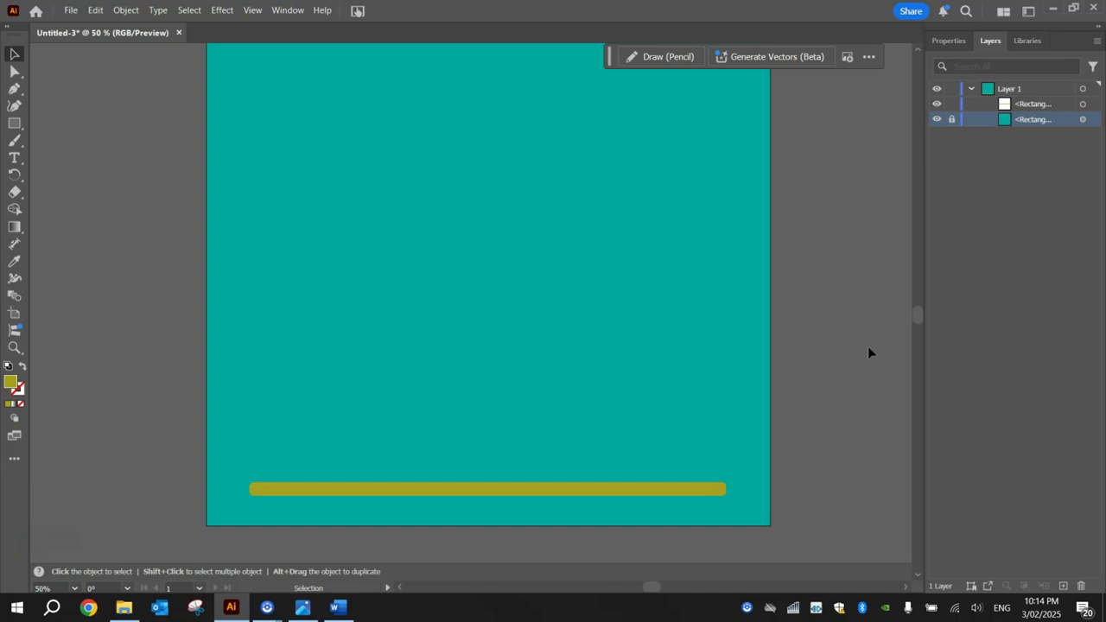
Draw a dark brown rectangle about 679 x 252 px, centered and resting on the plate bar, as the bottom cake tier.
{"action": "left_click", "coordinate": [15, 123]}
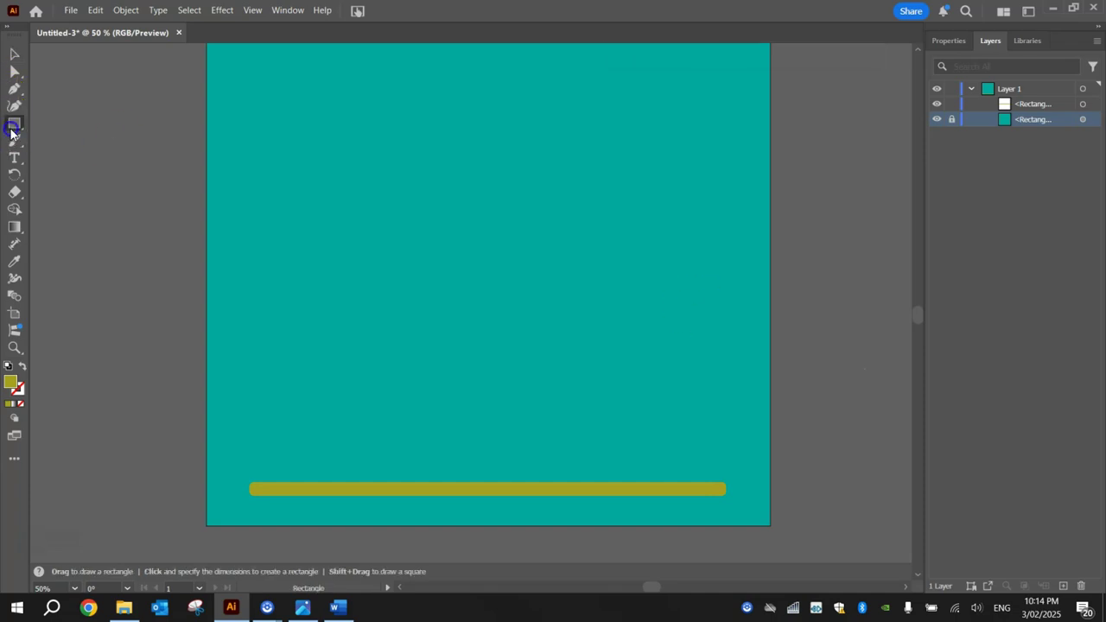
{"action": "left_click", "coordinate": [54, 121]}
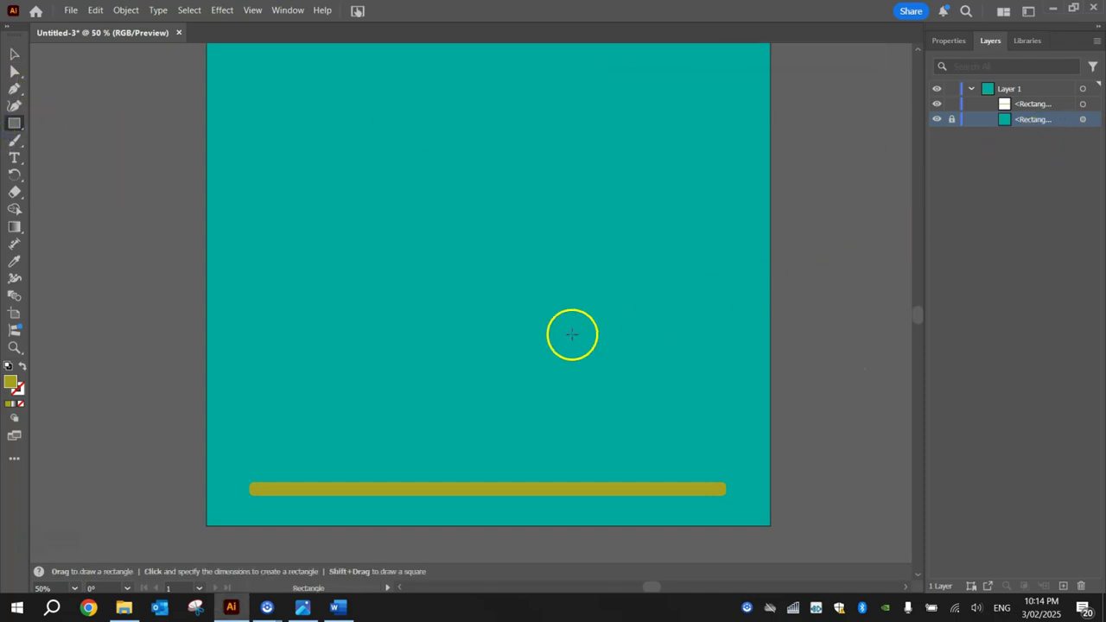
{"action": "left_click", "coordinate": [707, 393]}
{"action": "left_click", "coordinate": [943, 41]}
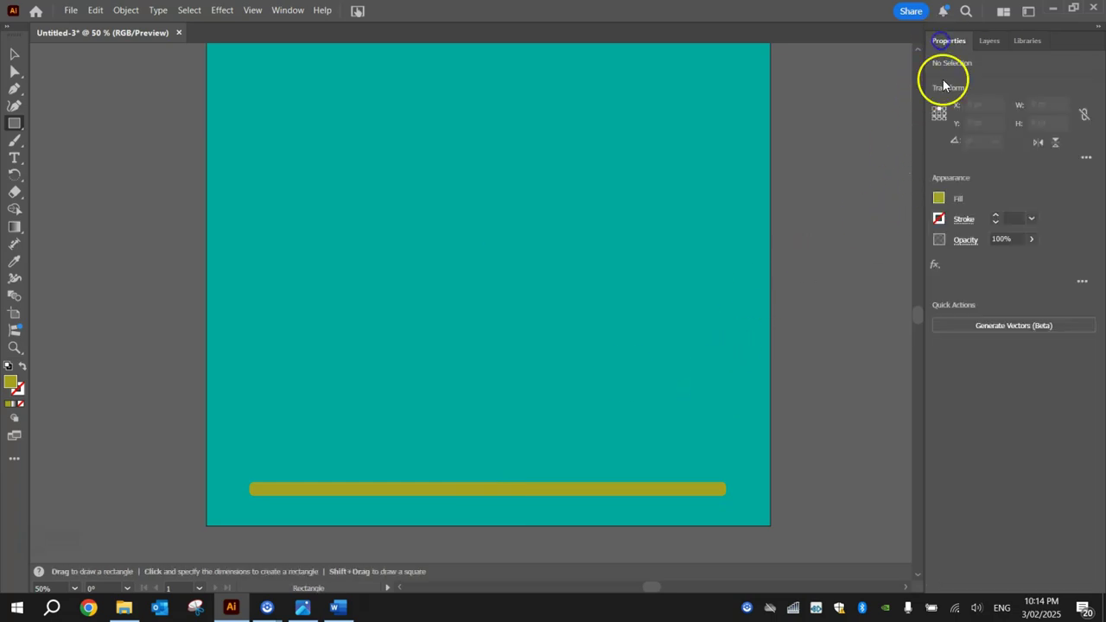
{"action": "left_click", "coordinate": [938, 198]}
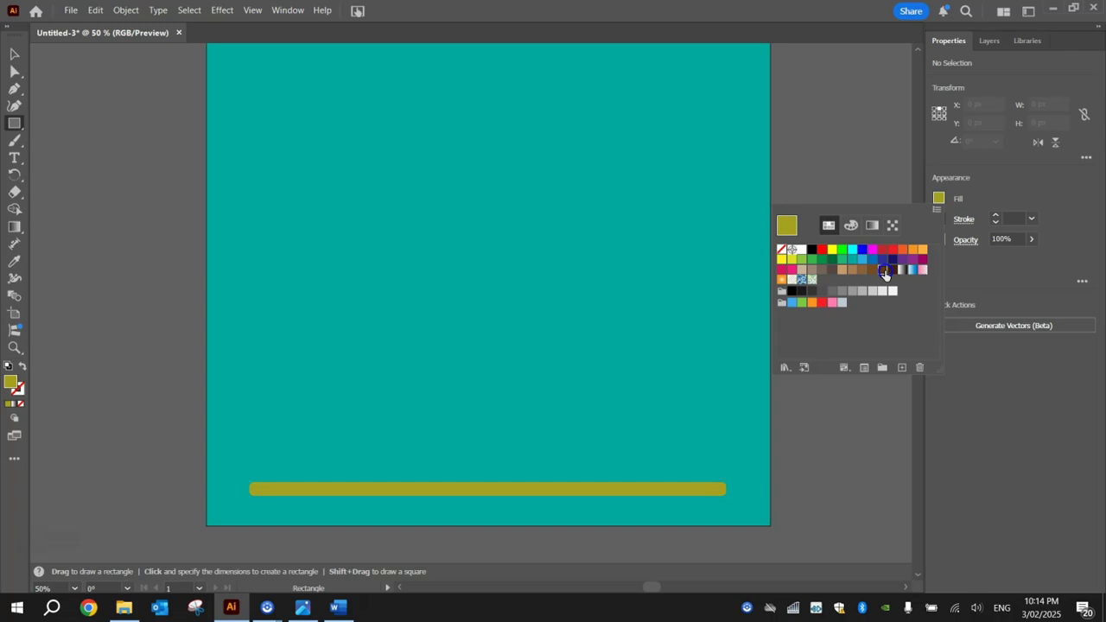
{"action": "left_click", "coordinate": [985, 187]}
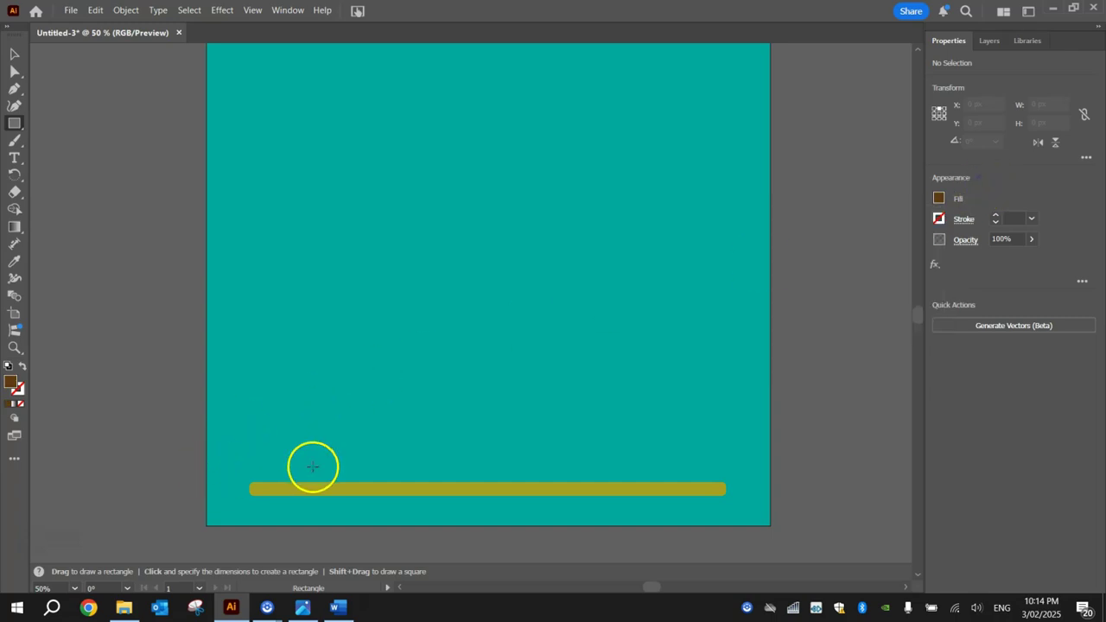
{"action": "mouse_move", "coordinate": [328, 476]}
{"action": "left_mouse_down"}
{"action": "mouse_move", "coordinate": [296, 479]}
{"action": "mouse_move", "coordinate": [726, 360]}
{"action": "mouse_move", "coordinate": [678, 351]}
{"action": "mouse_move", "coordinate": [680, 340]}
{"action": "left_mouse_up"}
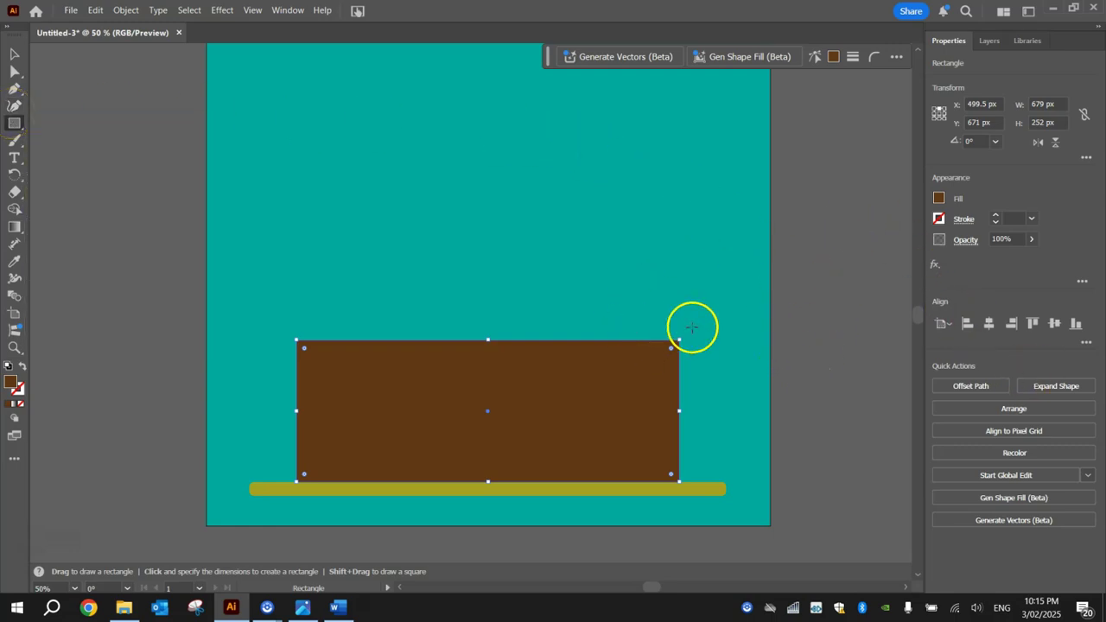
Draw a thin light tan rectangle about 679 x 12 px across the full width of the bottom tier, near its base.
{"action": "key", "text": "v"}
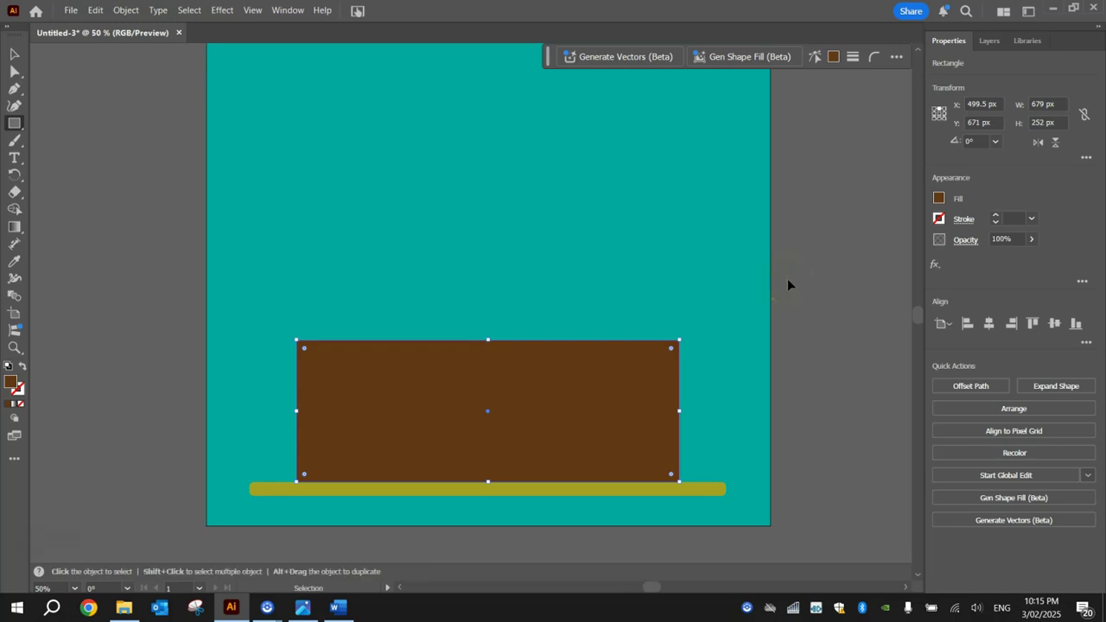
{"action": "left_click", "coordinate": [804, 273]}
{"action": "key", "text": "m"}
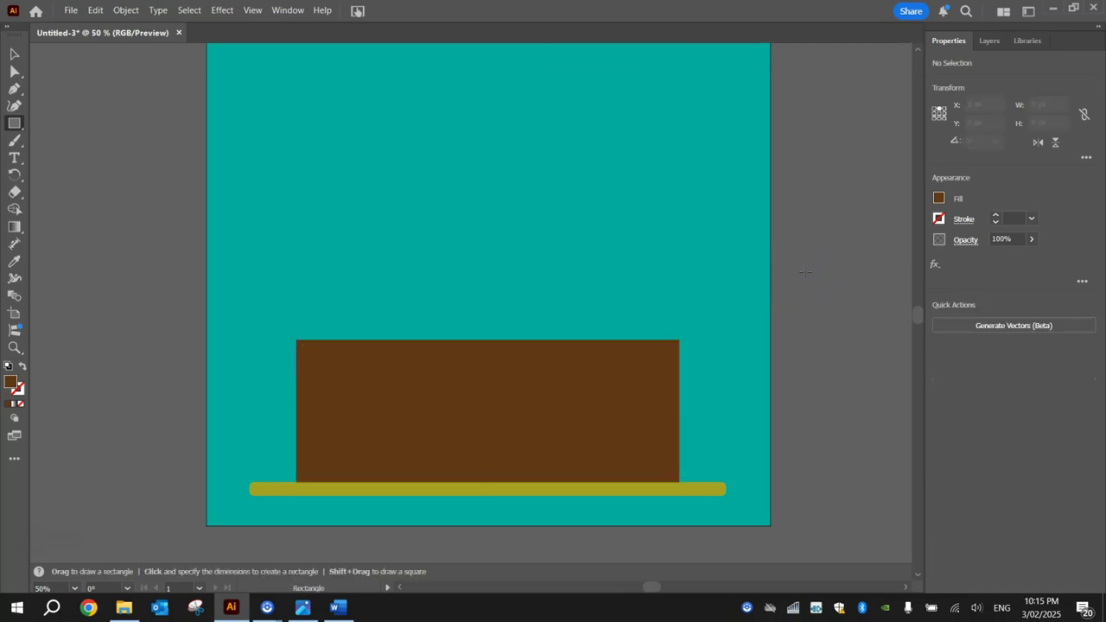
{"action": "left_click", "coordinate": [939, 198]}
{"action": "left_click", "coordinate": [851, 269]}
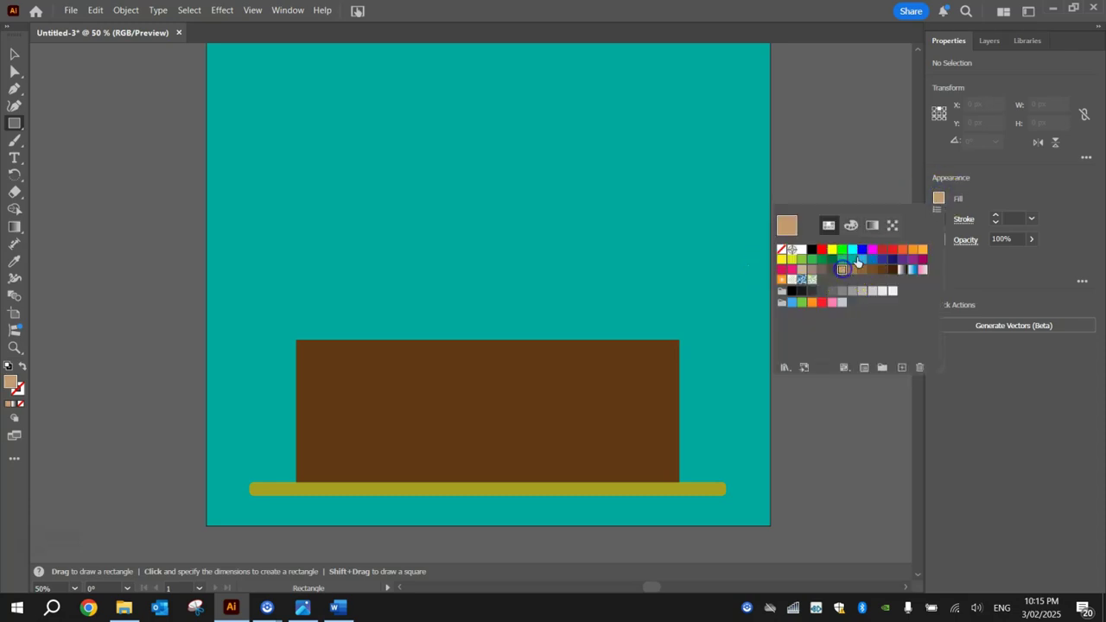
{"action": "left_click", "coordinate": [1003, 183]}
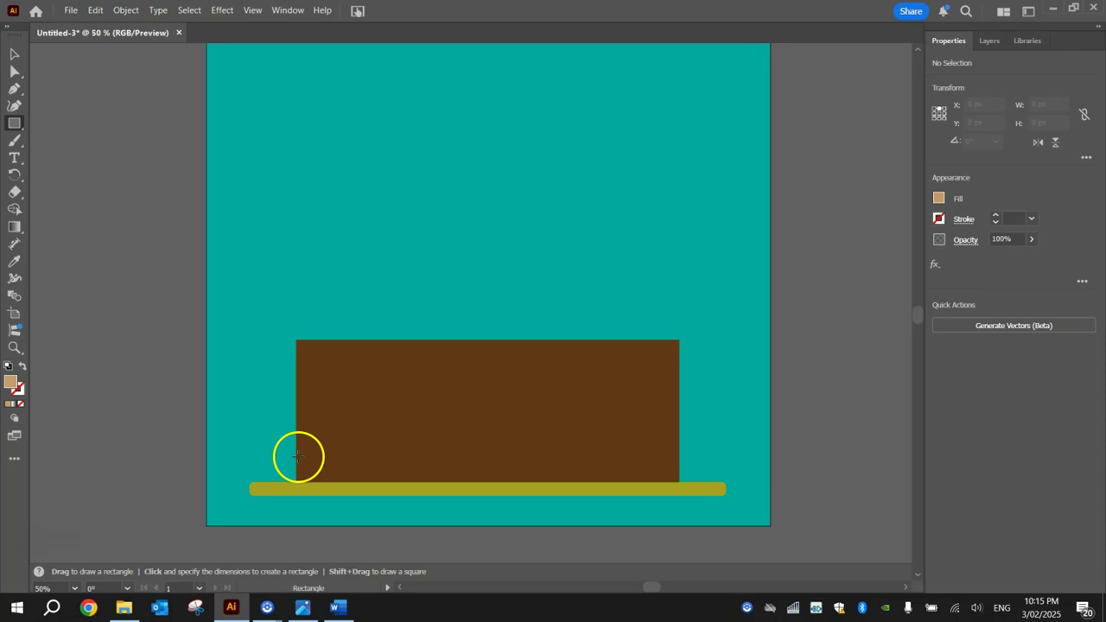
{"action": "left_click_drag", "start_coordinate": [296, 457], "coordinate": [681, 450]}
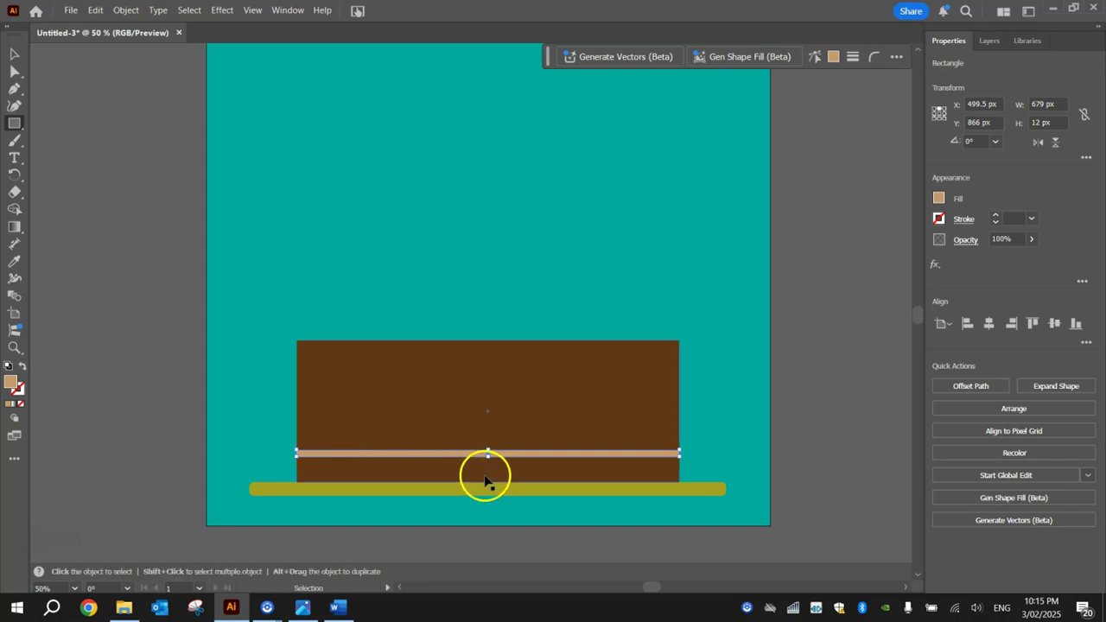
Duplicate the tan stripe and arrange the two as parallel bands with a small gap across the tier's lower part.
{"action": "scroll", "coordinate": [488, 477], "scroll_direction": "up", "scroll_amount": 2}
{"action": "left_click", "coordinate": [14, 54]}
{"action": "left_click", "coordinate": [365, 438]}
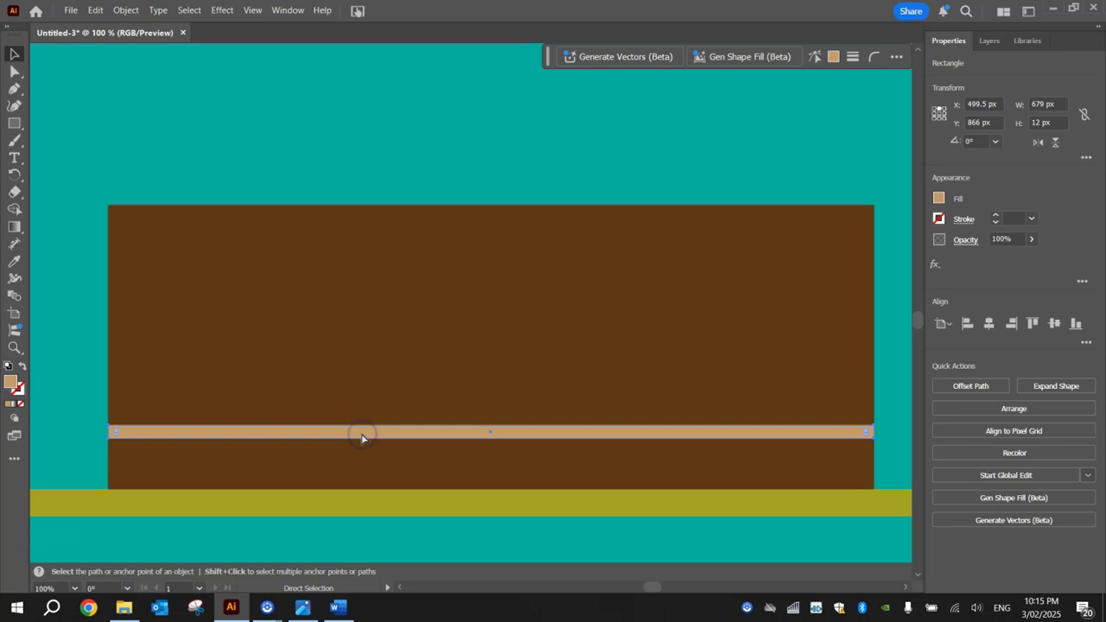
{"action": "key", "text": "ctrl+c"}
{"action": "key", "text": "ctrl+v"}
{"action": "left_click_drag", "start_coordinate": [283, 311], "coordinate": [290, 439]}
{"action": "left_click", "coordinate": [218, 397]}
{"action": "scroll", "coordinate": [88, 314], "scroll_direction": "down", "scroll_amount": 2}
{"action": "left_click_drag", "start_coordinate": [243, 334], "coordinate": [370, 374]}
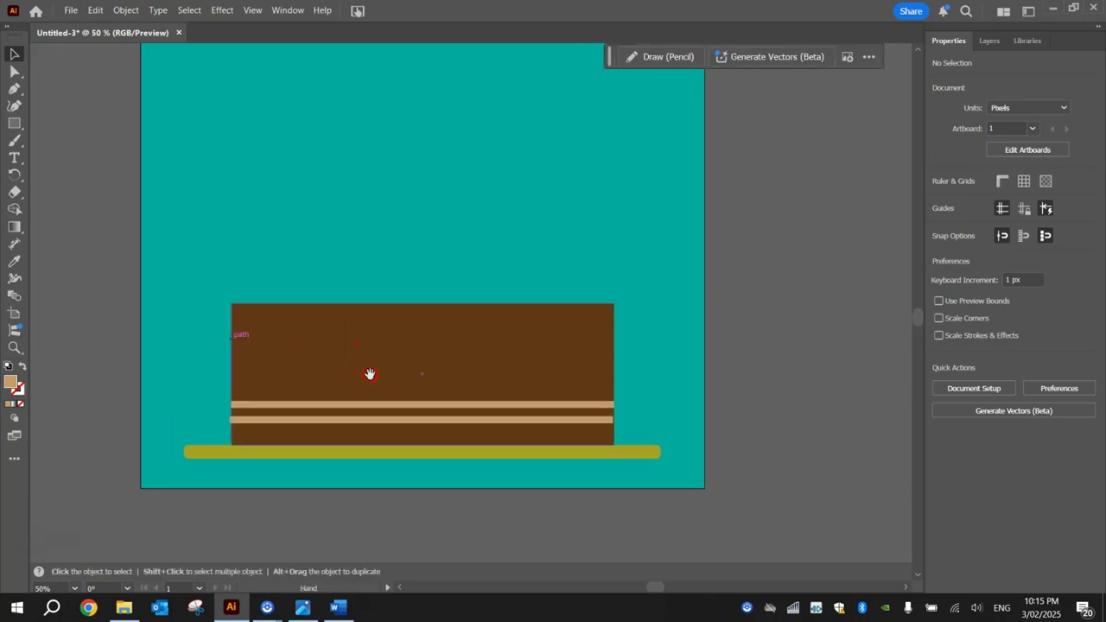
{"action": "left_click", "coordinate": [733, 402]}
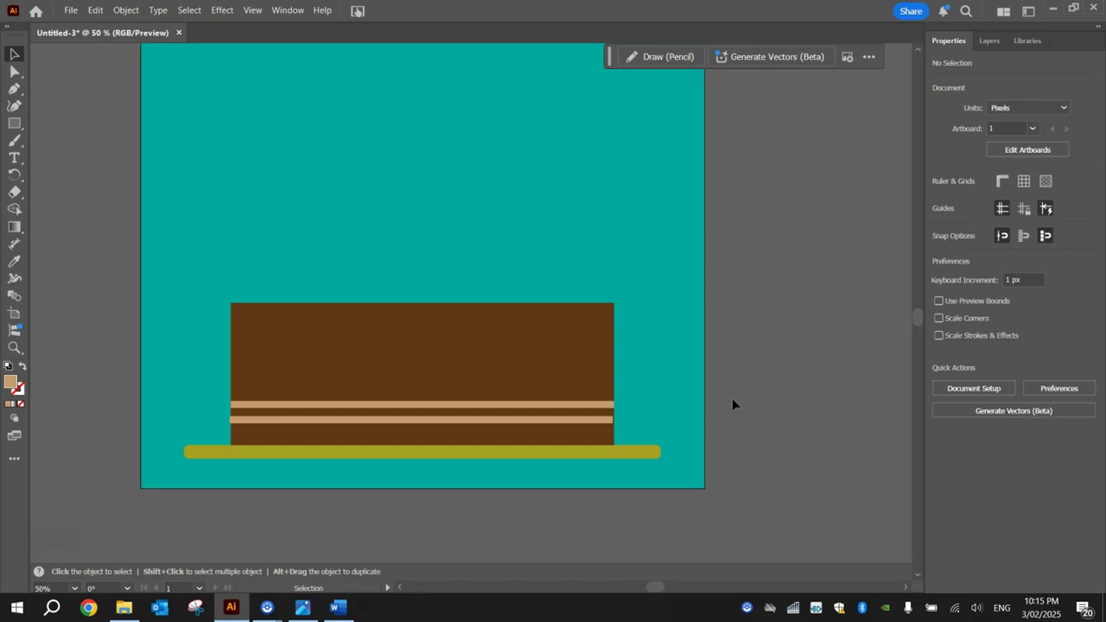
Draw a horizontal line about 679 px long above the tier, with no fill and a 10 pt light tan stroke.
{"action": "left_click_drag", "start_coordinate": [14, 124], "coordinate": [87, 194]}
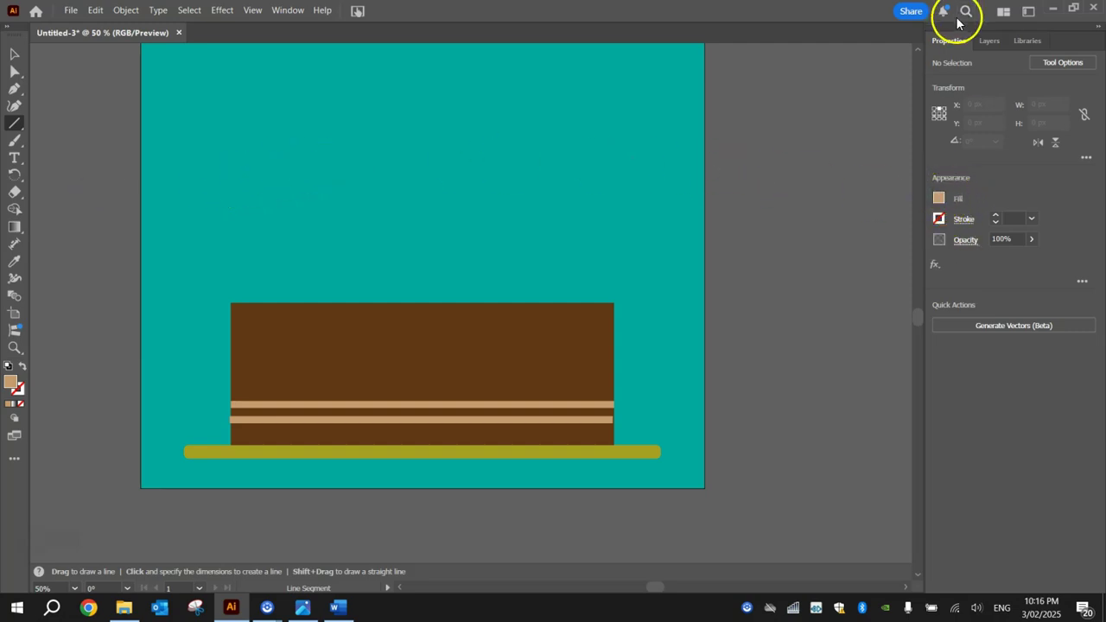
{"action": "left_click", "coordinate": [940, 198]}
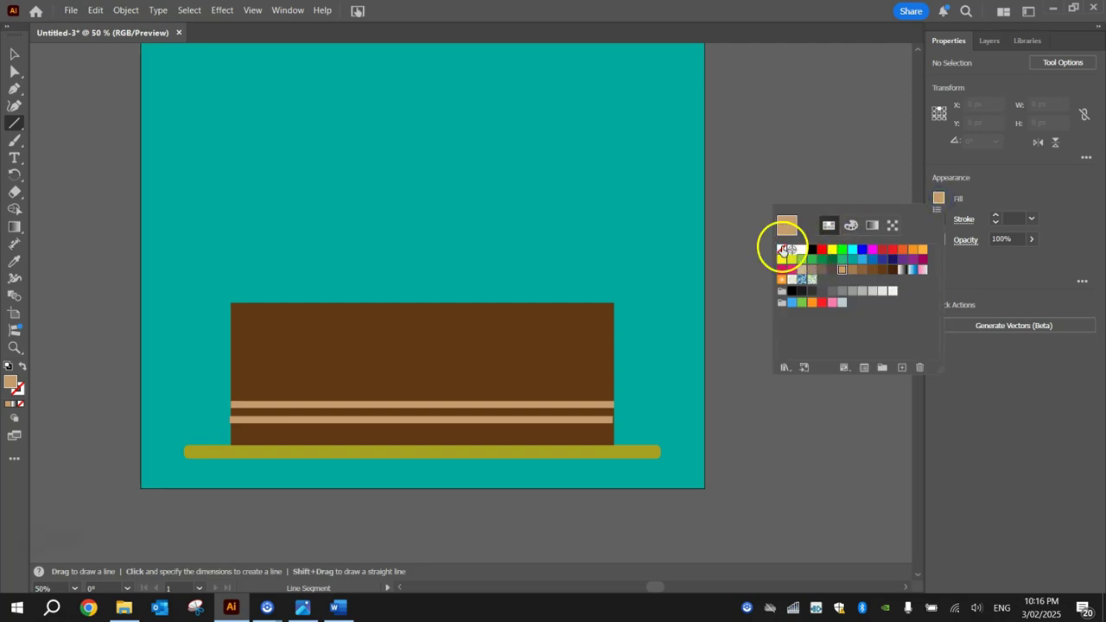
{"action": "left_click", "coordinate": [782, 250]}
{"action": "left_click", "coordinate": [1011, 217]}
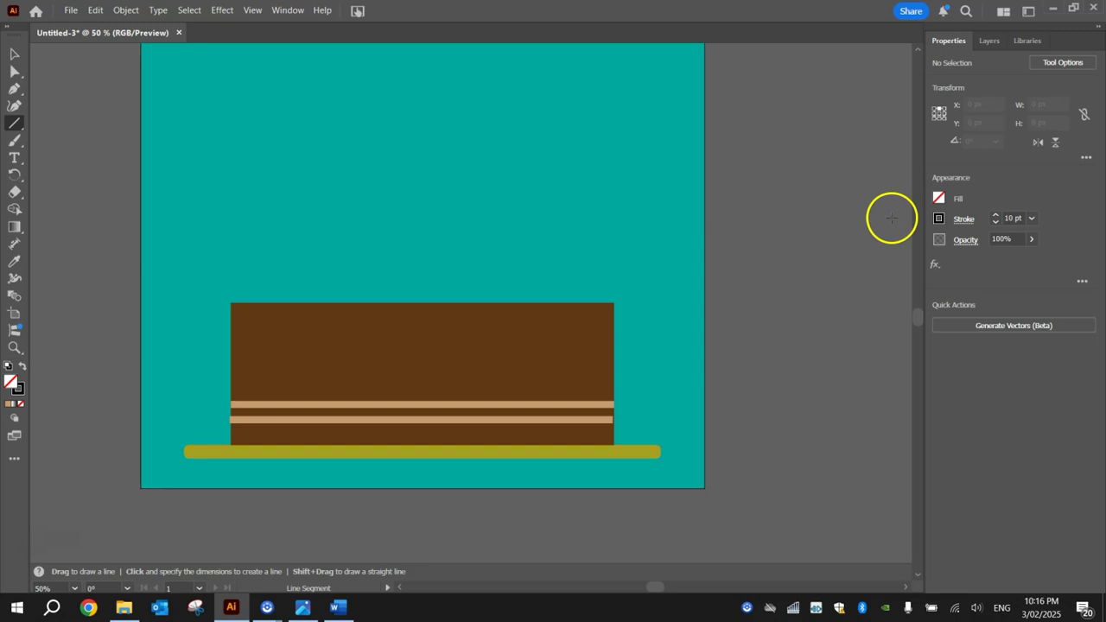
{"action": "left_click", "coordinate": [940, 217]}
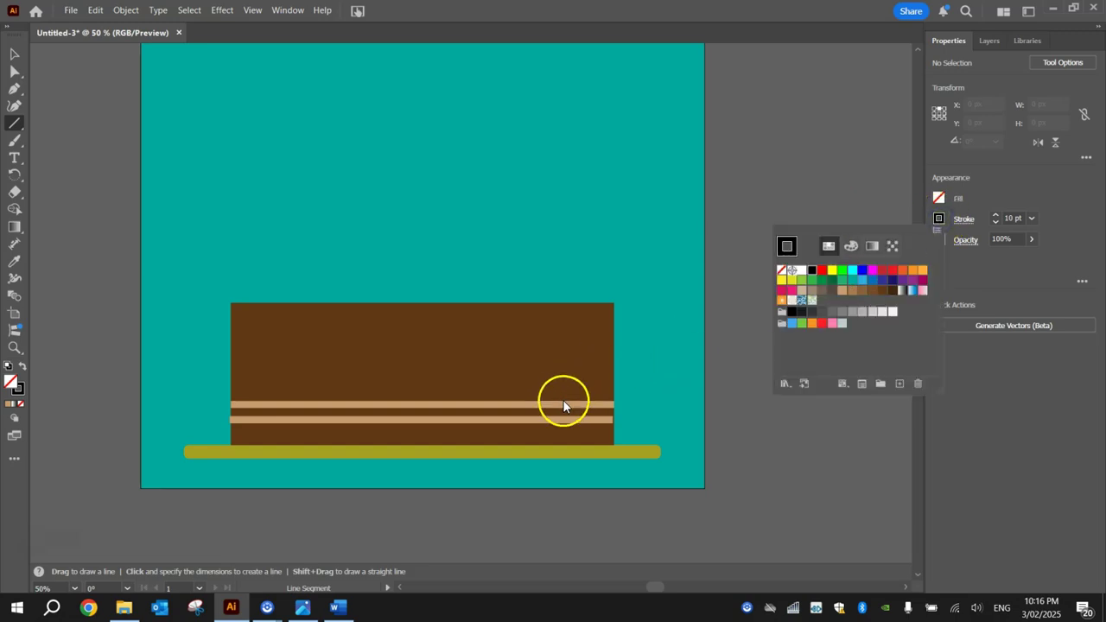
{"action": "left_click", "coordinate": [843, 292]}
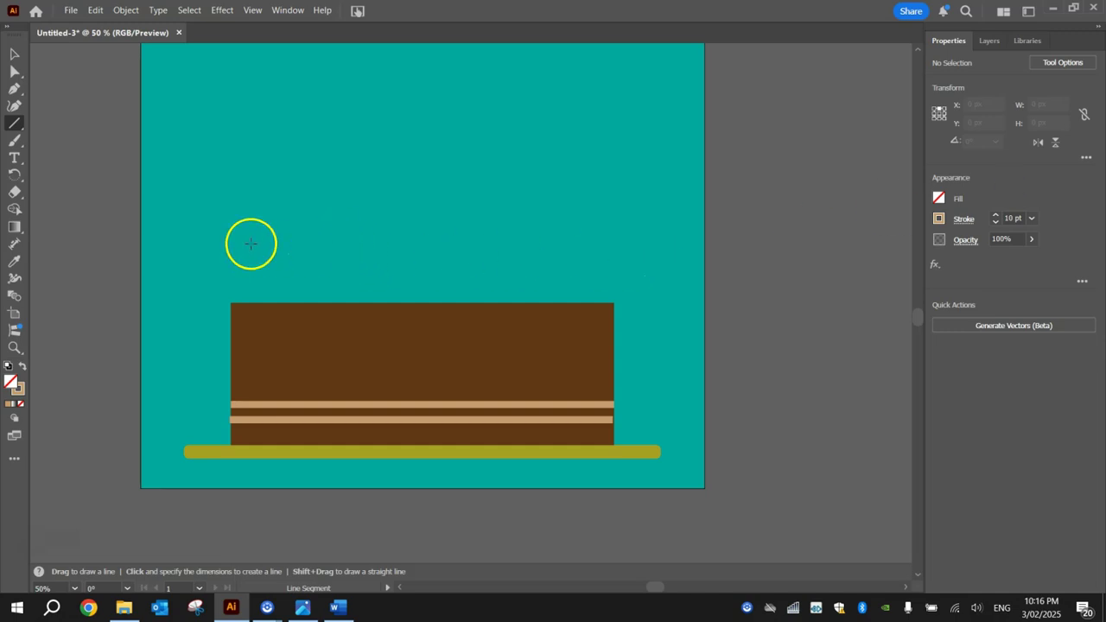
{"action": "left_click_drag", "start_coordinate": [230, 239], "coordinate": [613, 238]}
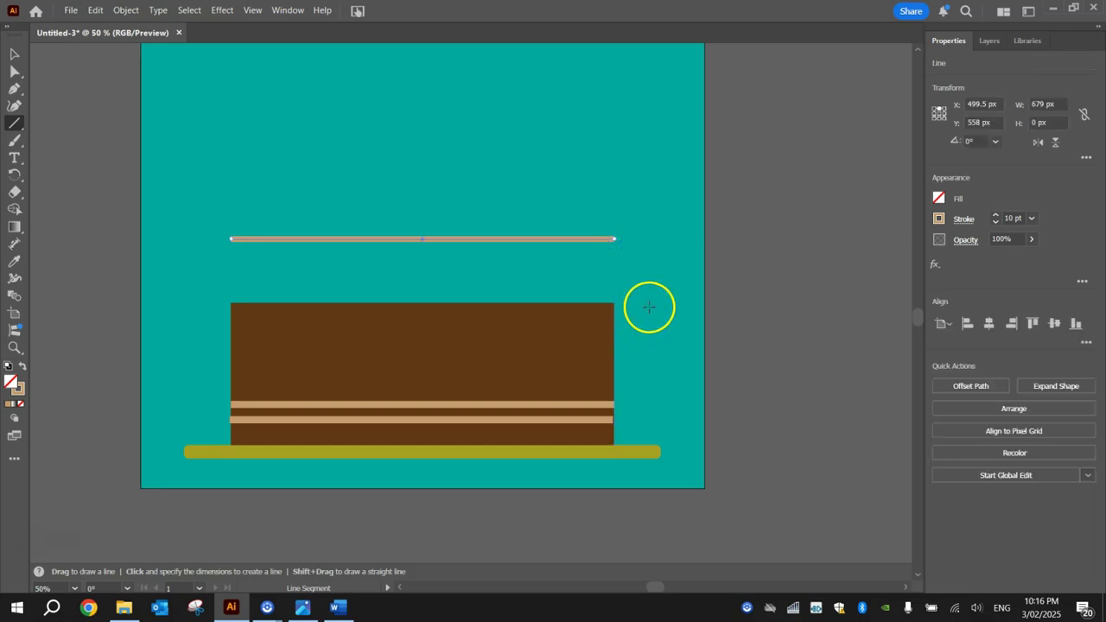
Give the tan line round caps and deselect it.
{"action": "scroll", "coordinate": [629, 224], "scroll_direction": "up", "scroll_amount": 8}
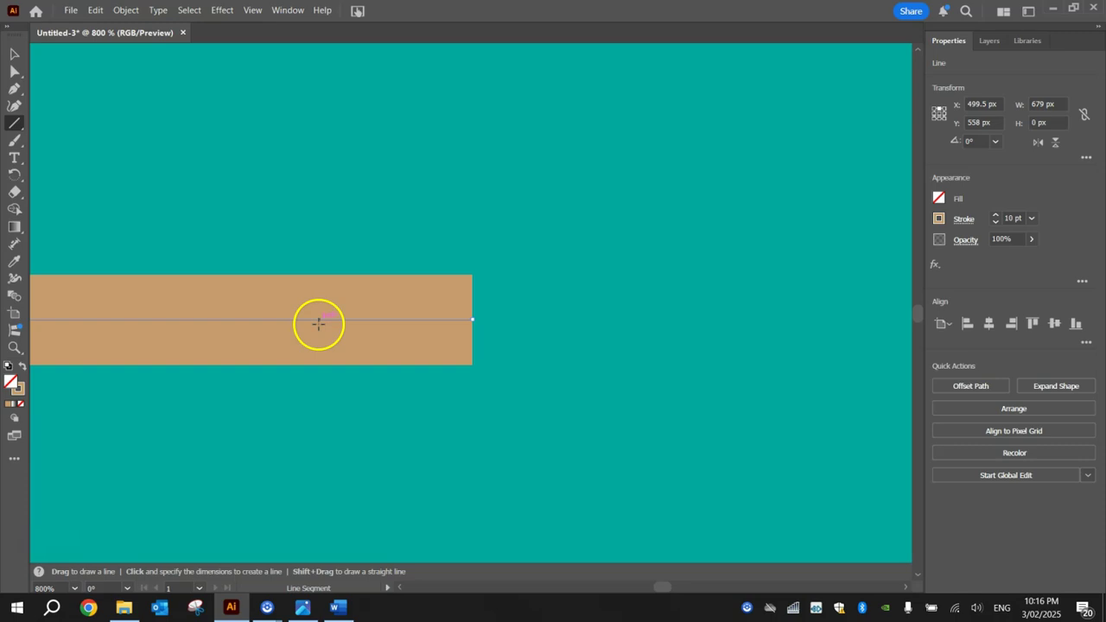
{"action": "left_click", "coordinate": [962, 220]}
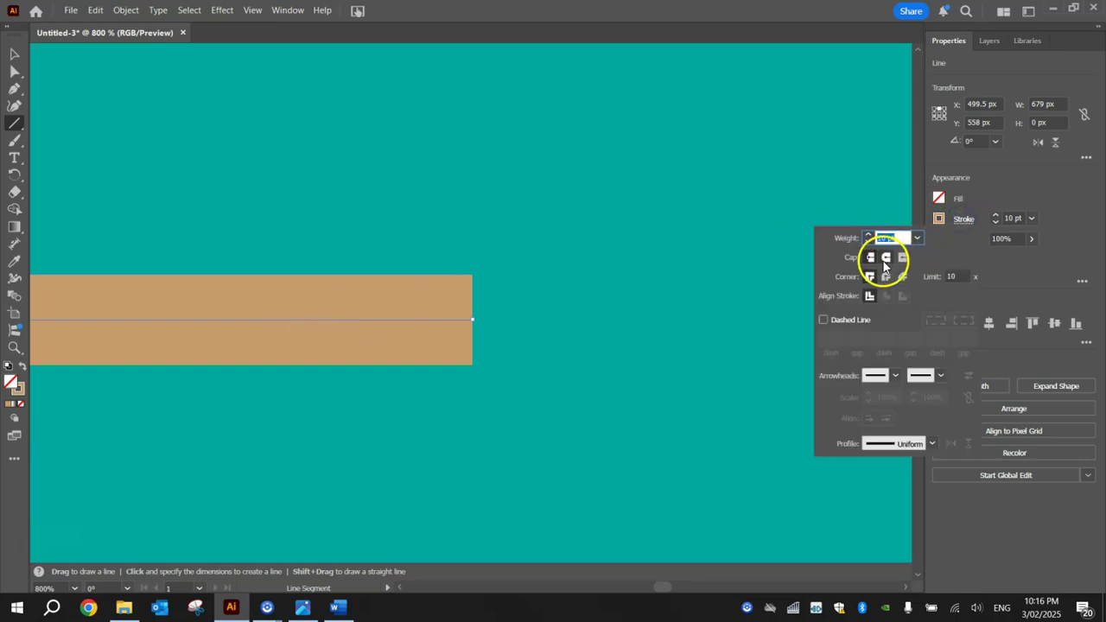
{"action": "left_click", "coordinate": [886, 258]}
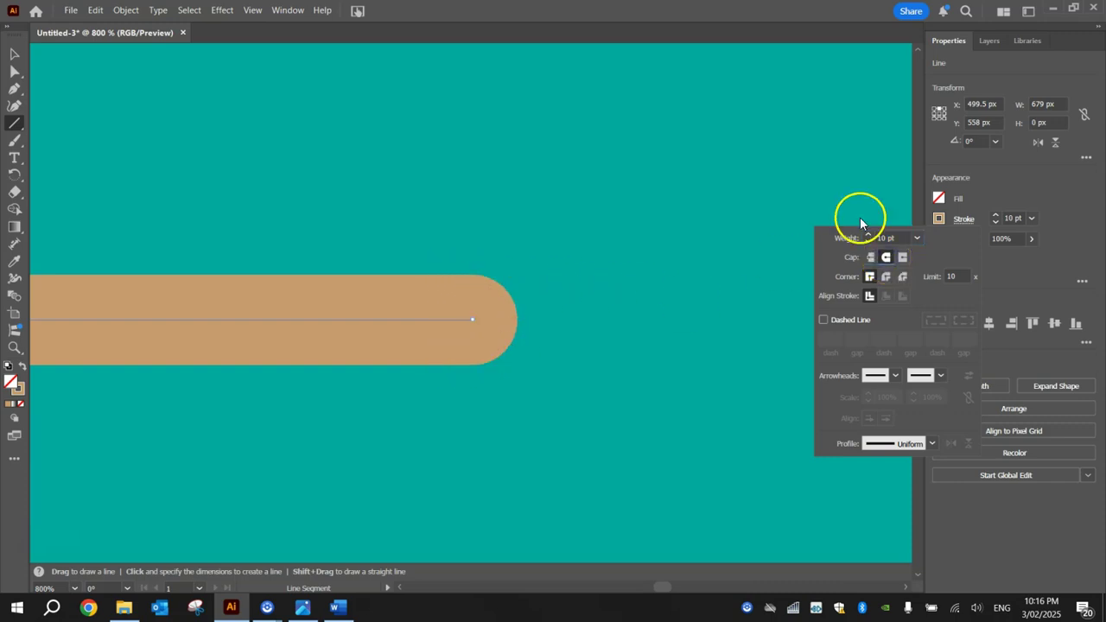
{"action": "left_click", "coordinate": [995, 190]}
{"action": "key", "text": "v"}
{"action": "left_click", "coordinate": [302, 185]}
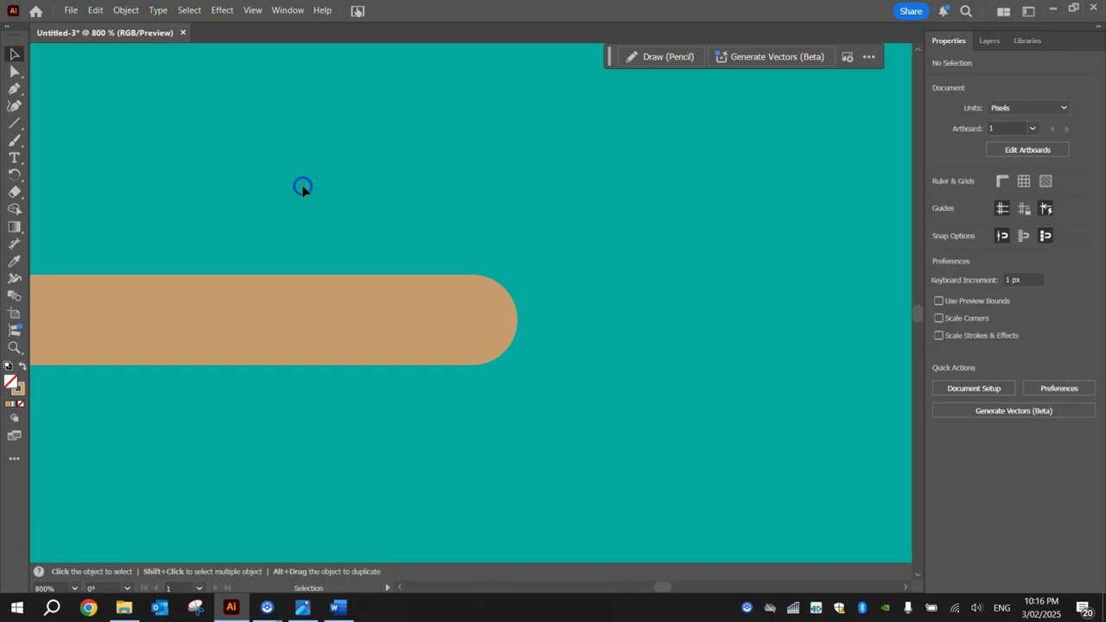
Start a Zig Zag effect on the tan line with a relative size of 5%.
{"action": "scroll", "coordinate": [302, 187], "scroll_direction": "down", "scroll_amount": 5}
{"action": "scroll", "coordinate": [232, 259], "scroll_direction": "down", "scroll_amount": 1}
{"action": "left_click_drag", "start_coordinate": [576, 328], "coordinate": [627, 326]}
{"action": "scroll", "coordinate": [312, 345], "scroll_direction": "down", "scroll_amount": 1}
{"action": "left_click_drag", "start_coordinate": [267, 358], "coordinate": [309, 294]}
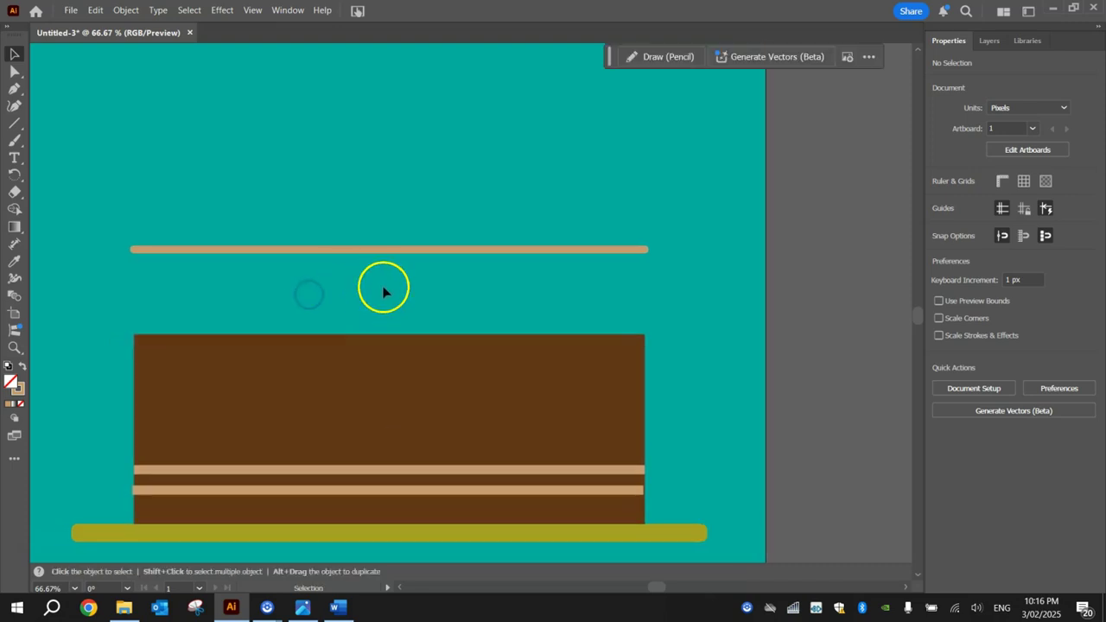
{"action": "left_click", "coordinate": [363, 250]}
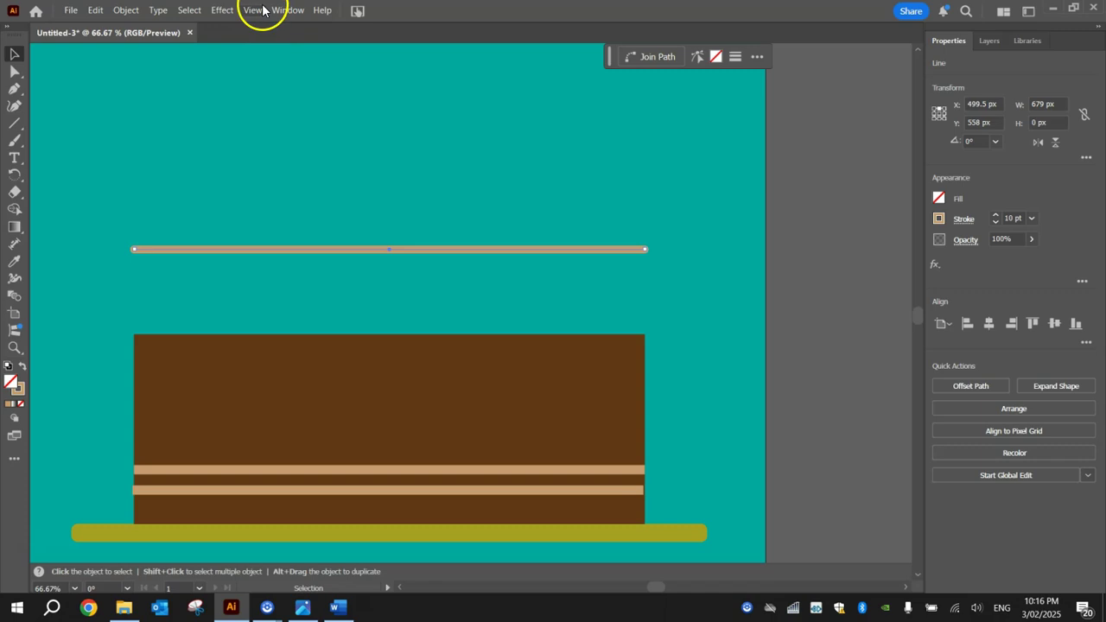
{"action": "left_click", "coordinate": [217, 10]}
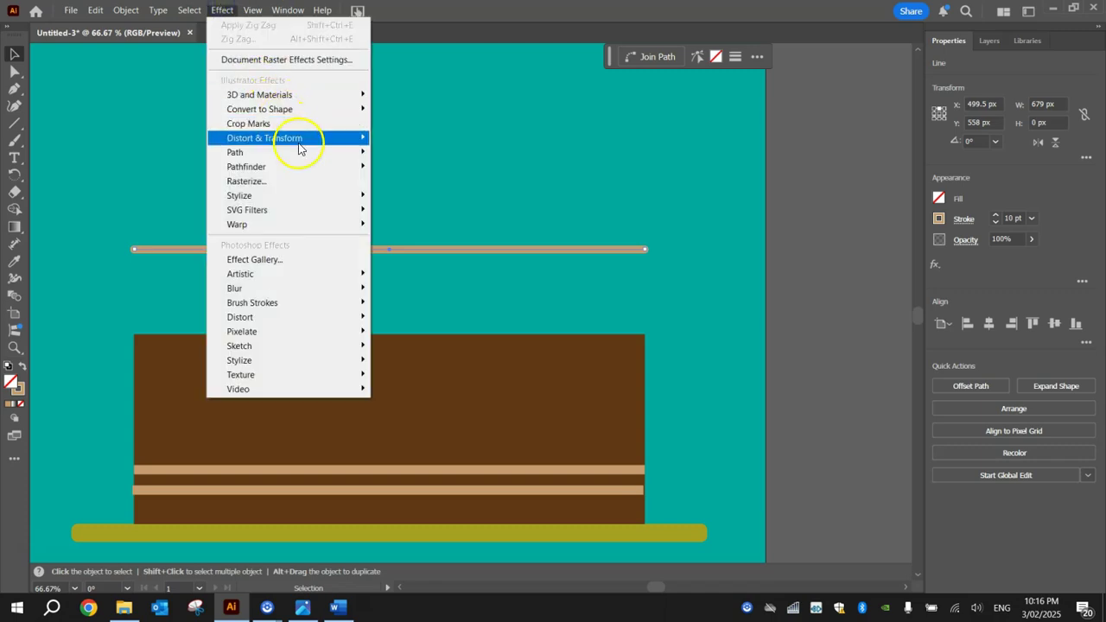
{"action": "mouse_move", "coordinate": [299, 145]}
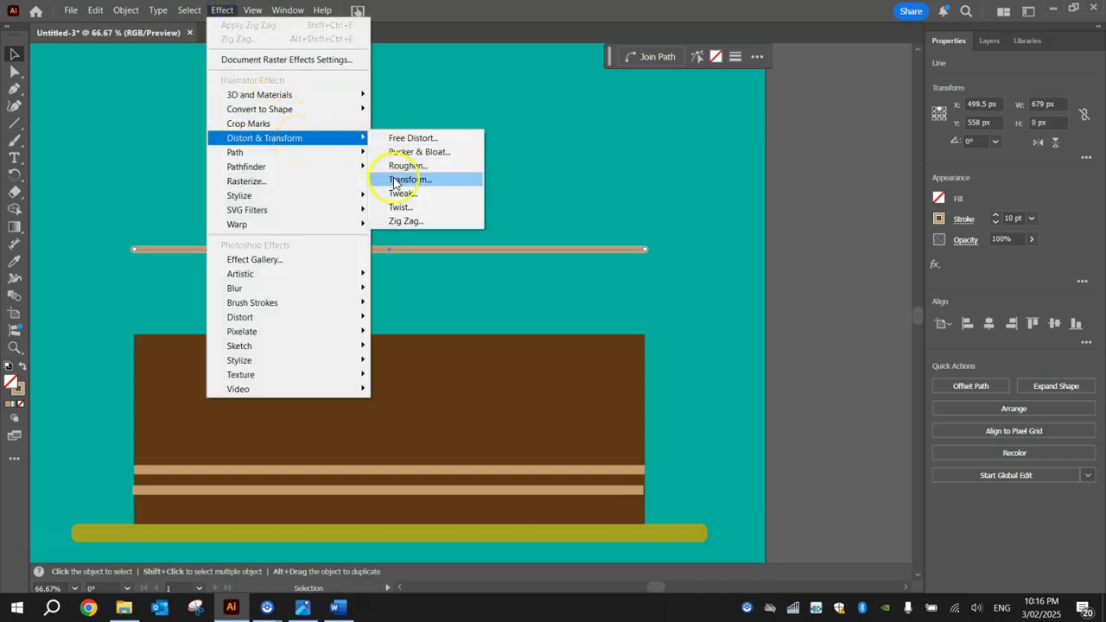
{"action": "left_click", "coordinate": [439, 222]}
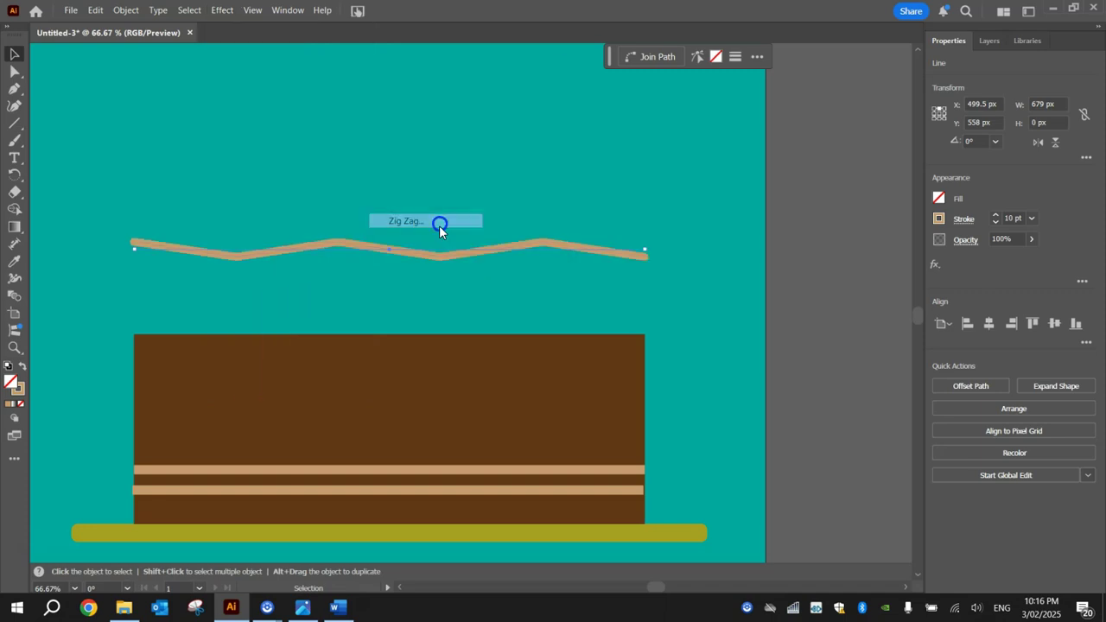
{"action": "left_click_drag", "start_coordinate": [424, 70], "coordinate": [683, 85]}
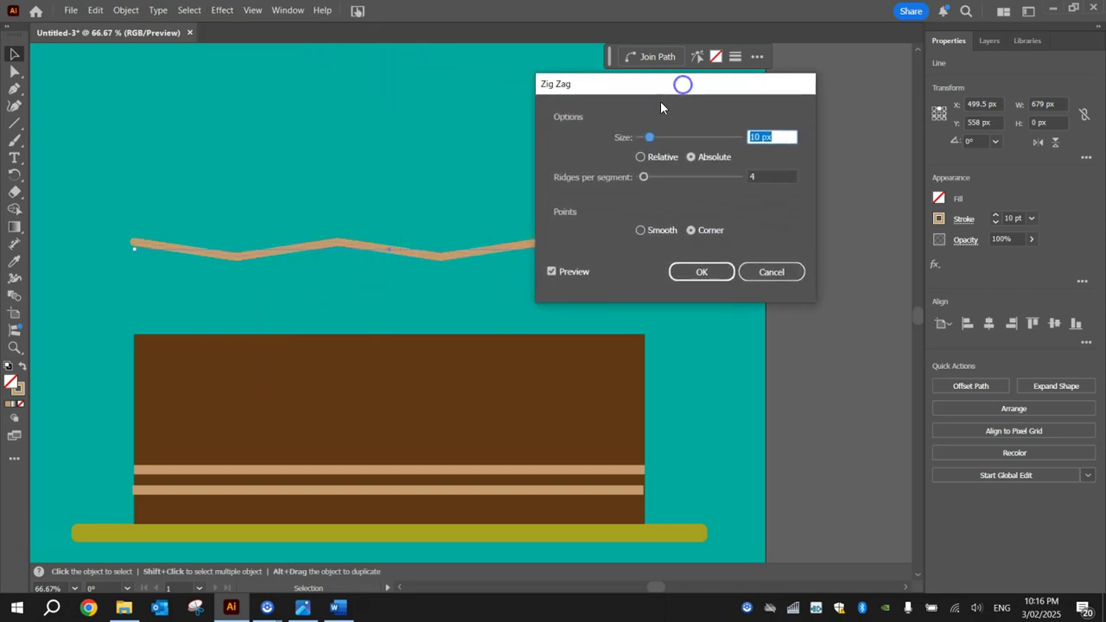
{"action": "left_click", "coordinate": [641, 157]}
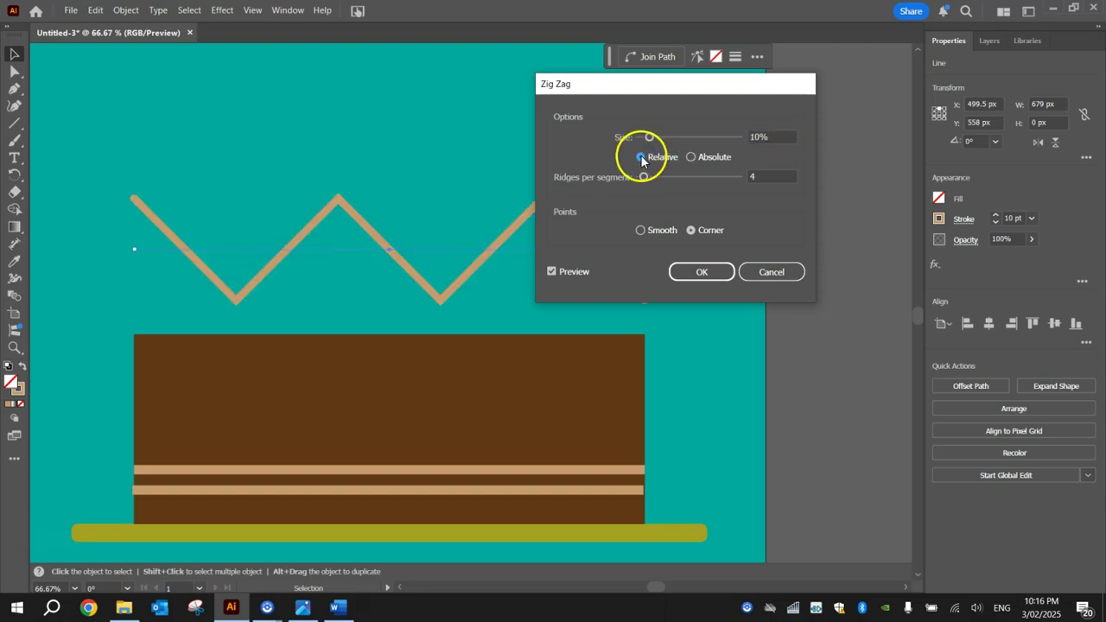
{"action": "double_click", "coordinate": [756, 137]}
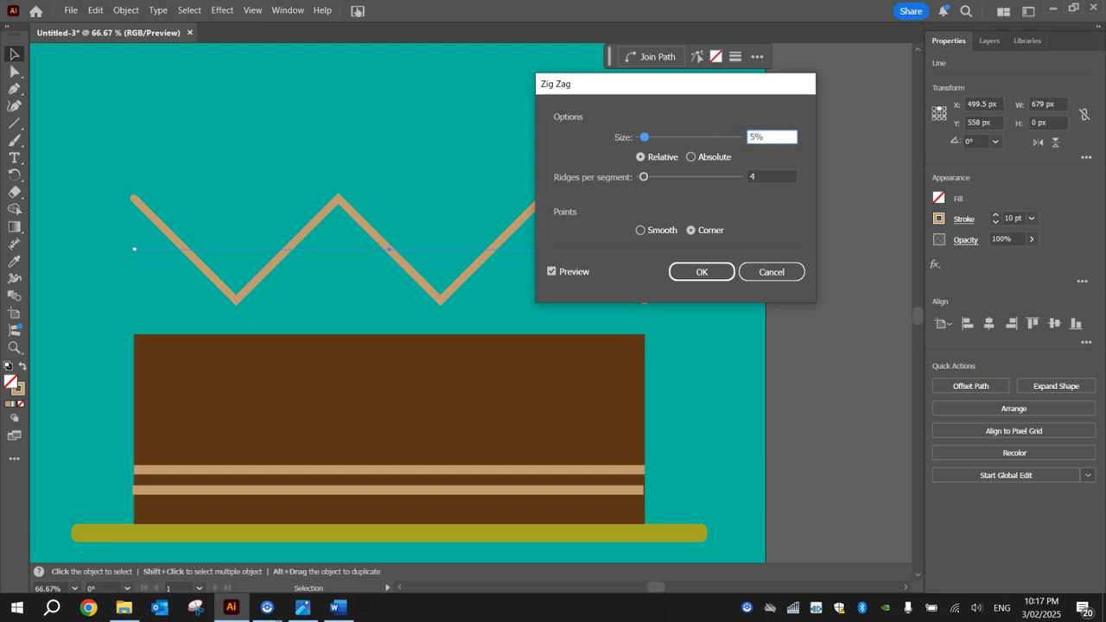
{"action": "type", "text": "5"}
{"action": "left_click", "coordinate": [711, 143]}
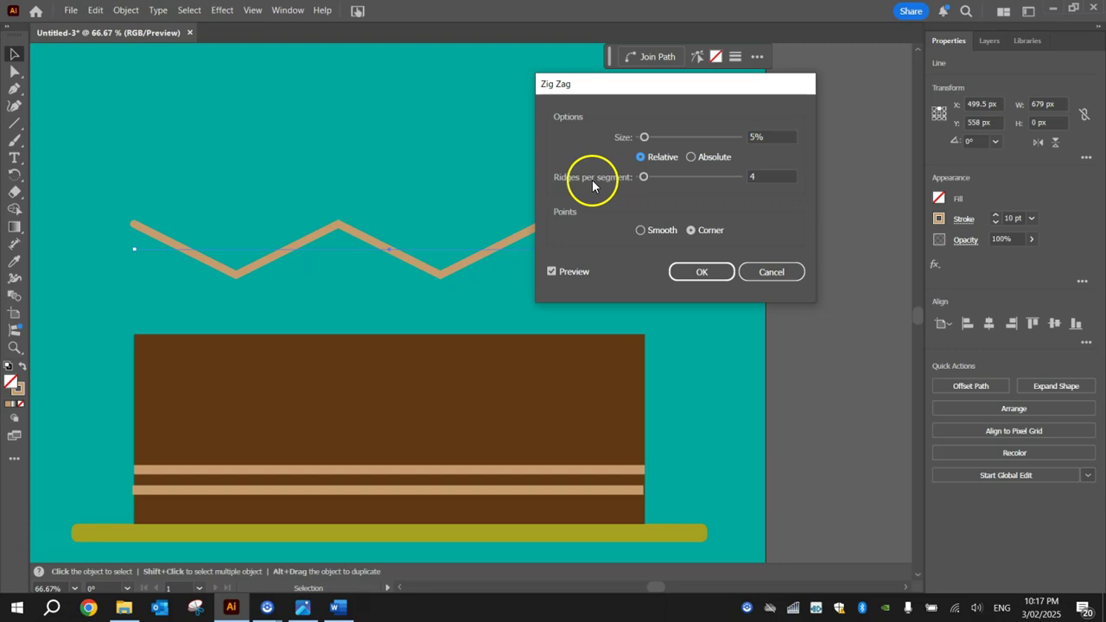
Set the Zig Zag to 10 ridges per segment with smooth points and apply it to the line.
{"action": "double_click", "coordinate": [769, 177]}
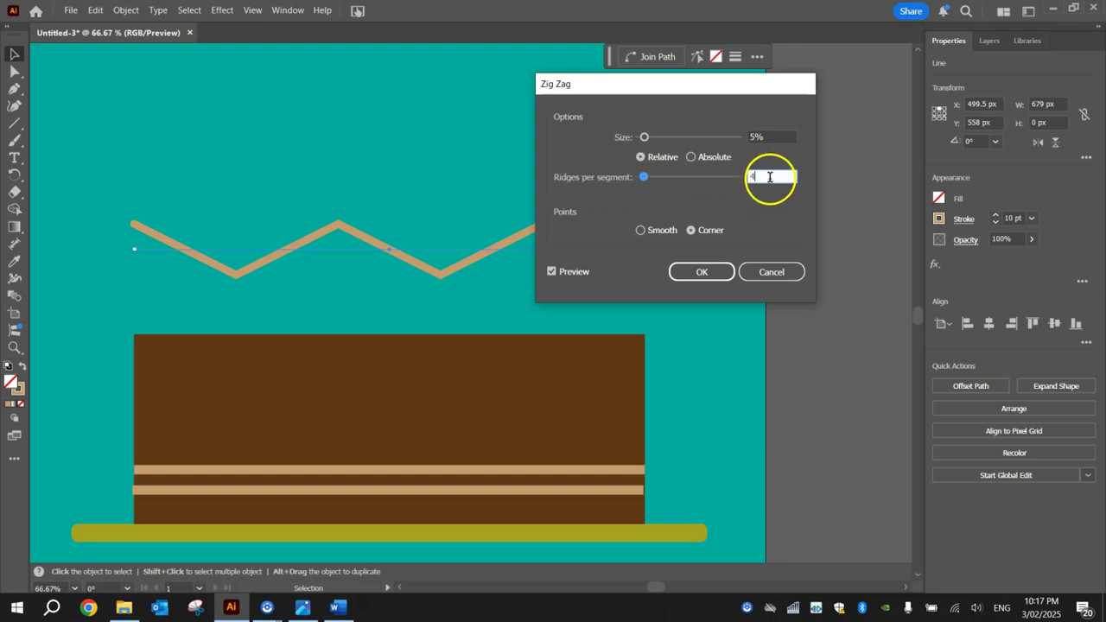
{"action": "type", "text": "10"}
{"action": "left_click", "coordinate": [618, 175]}
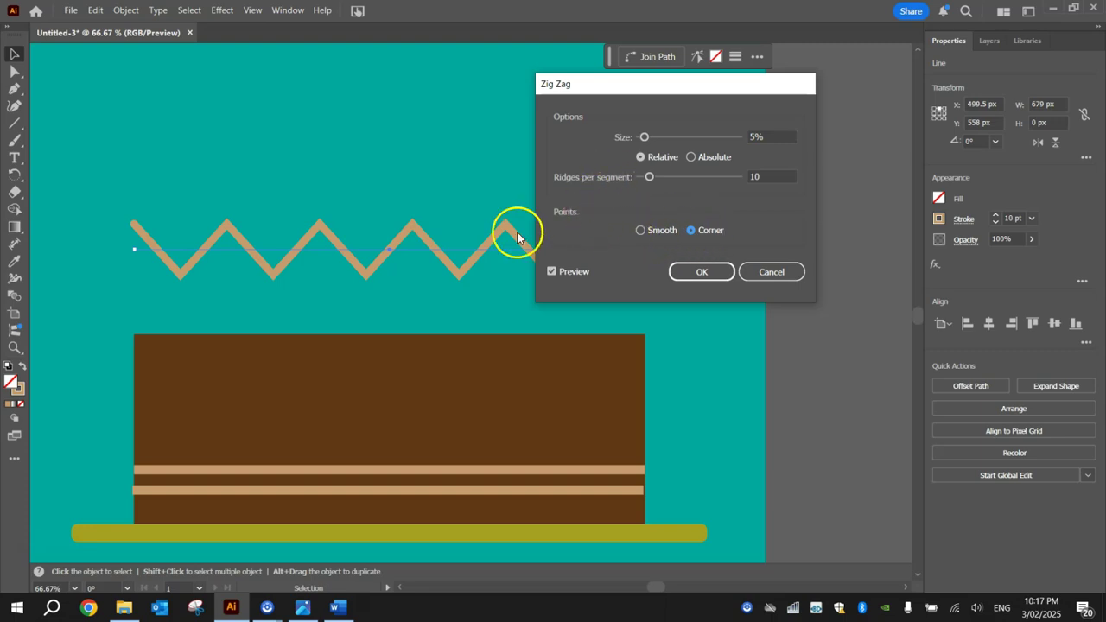
{"action": "left_click", "coordinate": [639, 231]}
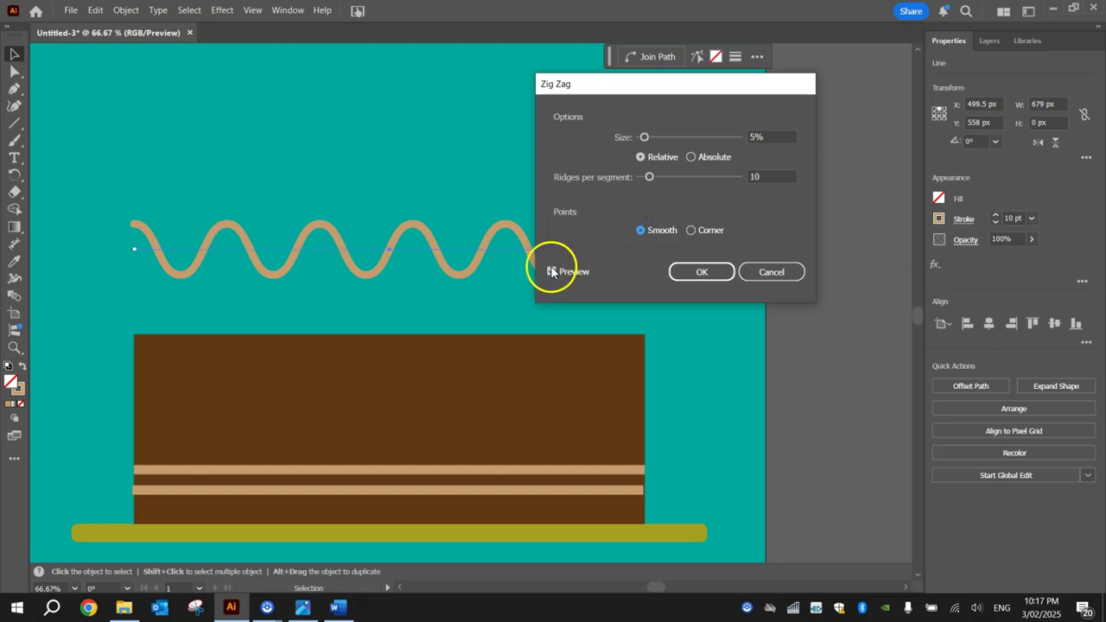
{"action": "left_click_drag", "start_coordinate": [639, 80], "coordinate": [800, 71]}
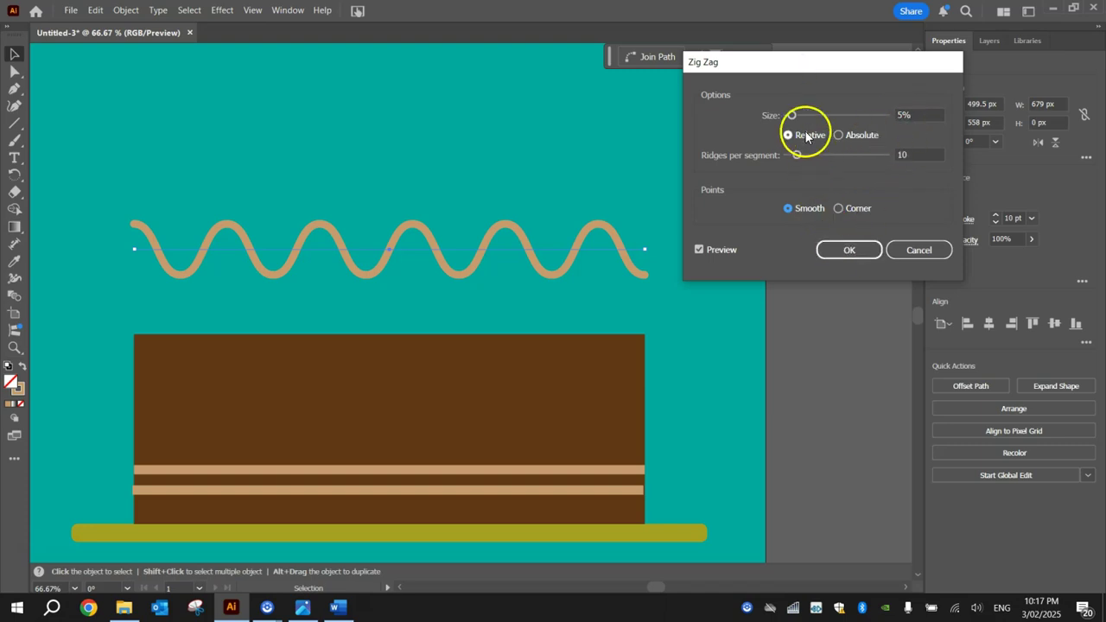
{"action": "left_click", "coordinate": [823, 157]}
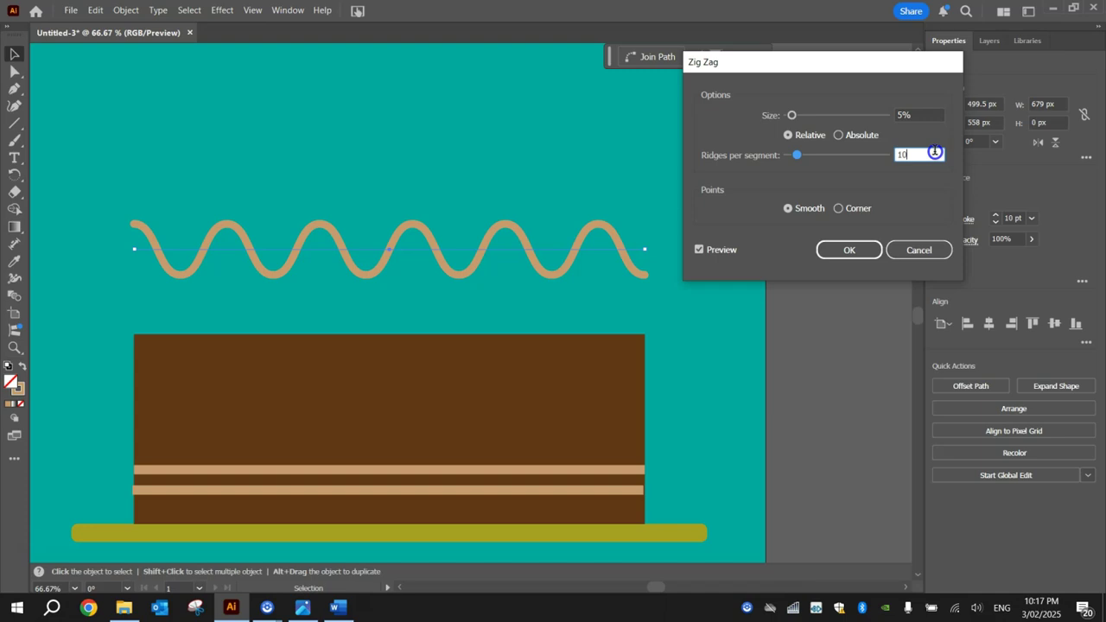
{"action": "left_click", "coordinate": [846, 250]}
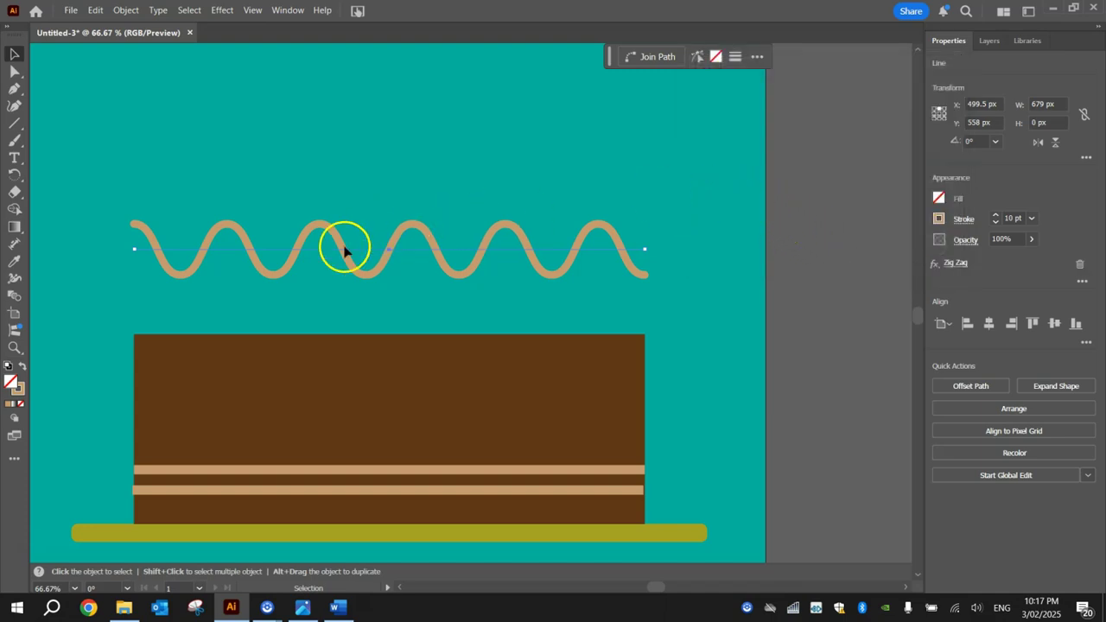
Move the wavy tan line down onto the upper part of the brown tier, just below its top edge.
{"action": "left_click", "coordinate": [275, 342]}
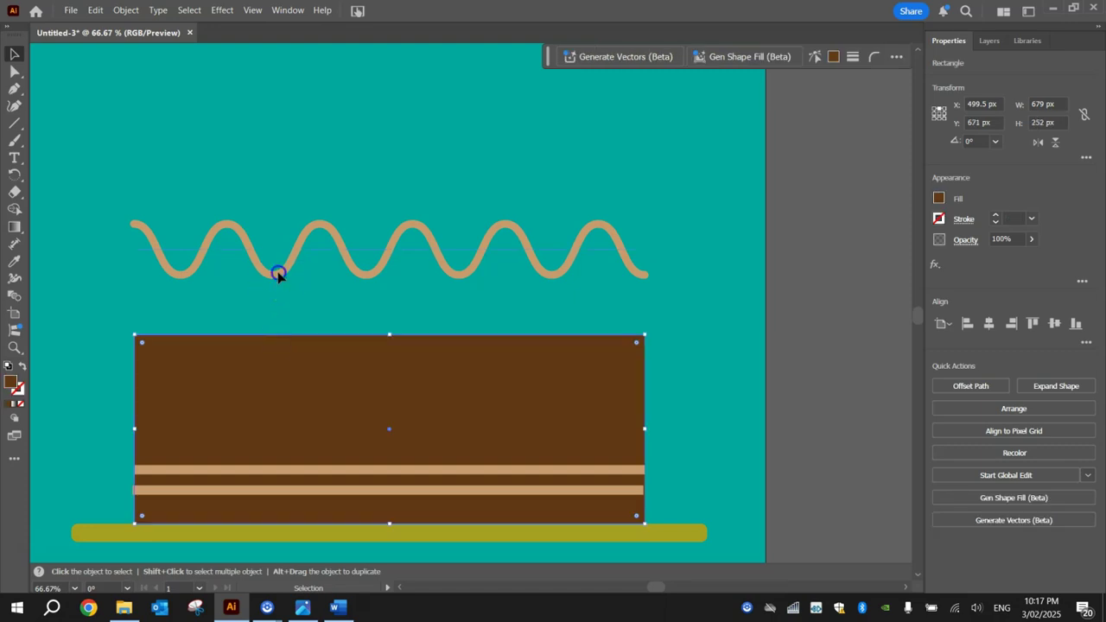
{"action": "left_click", "coordinate": [277, 274]}
{"action": "left_click", "coordinate": [280, 274]}
{"action": "left_click_drag", "start_coordinate": [285, 252], "coordinate": [287, 372]}
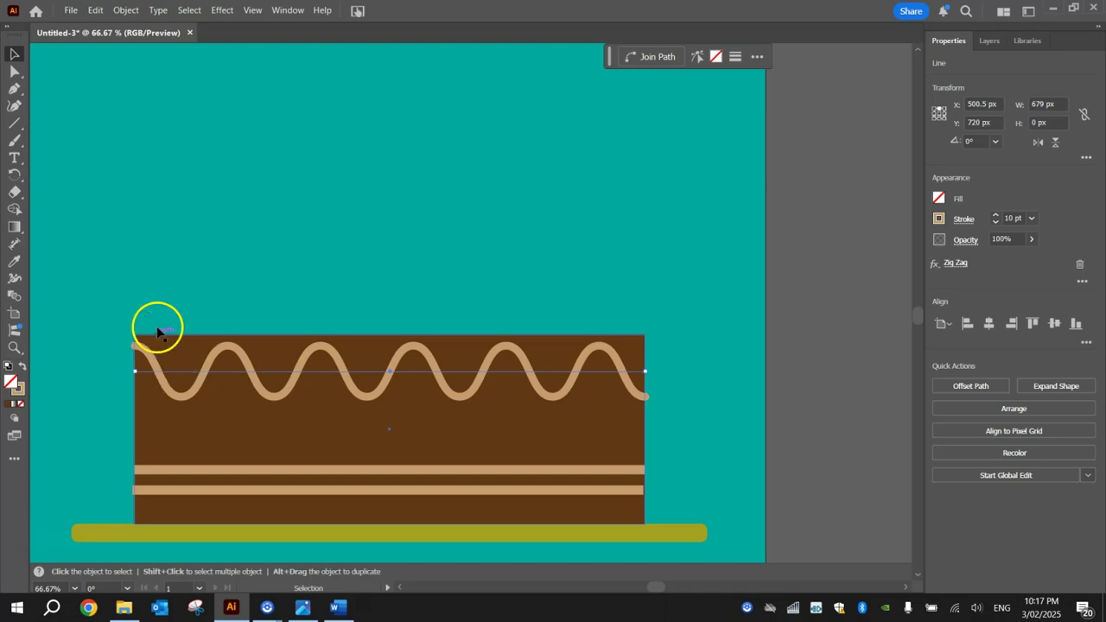
Expand the appearance of the wavy tan line into an editable path.
{"action": "left_click", "coordinate": [126, 10]}
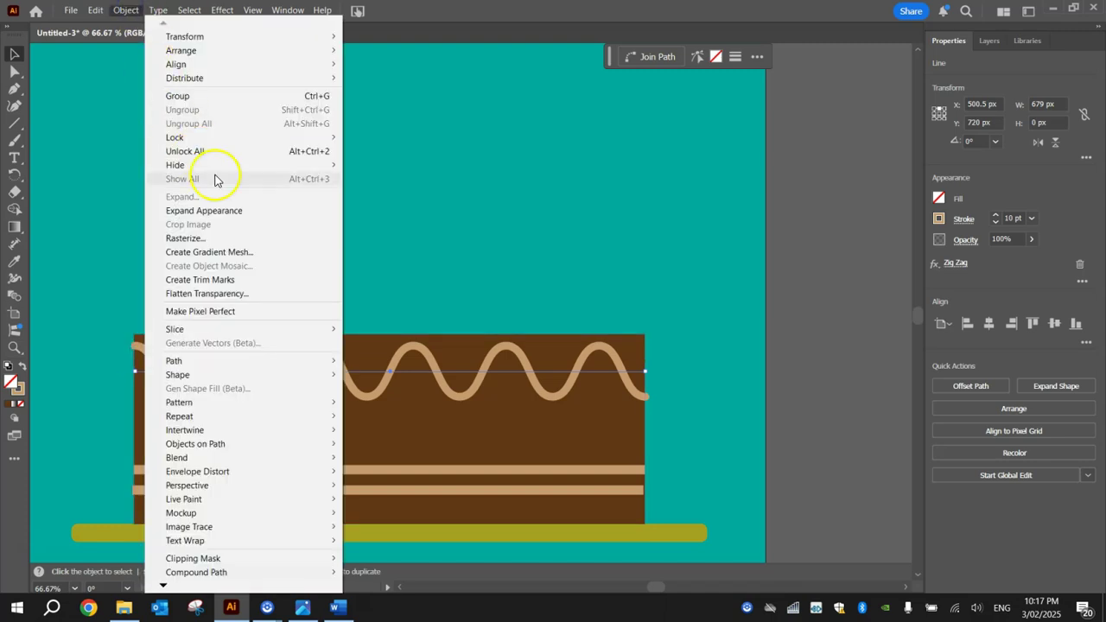
{"action": "left_click", "coordinate": [227, 212]}
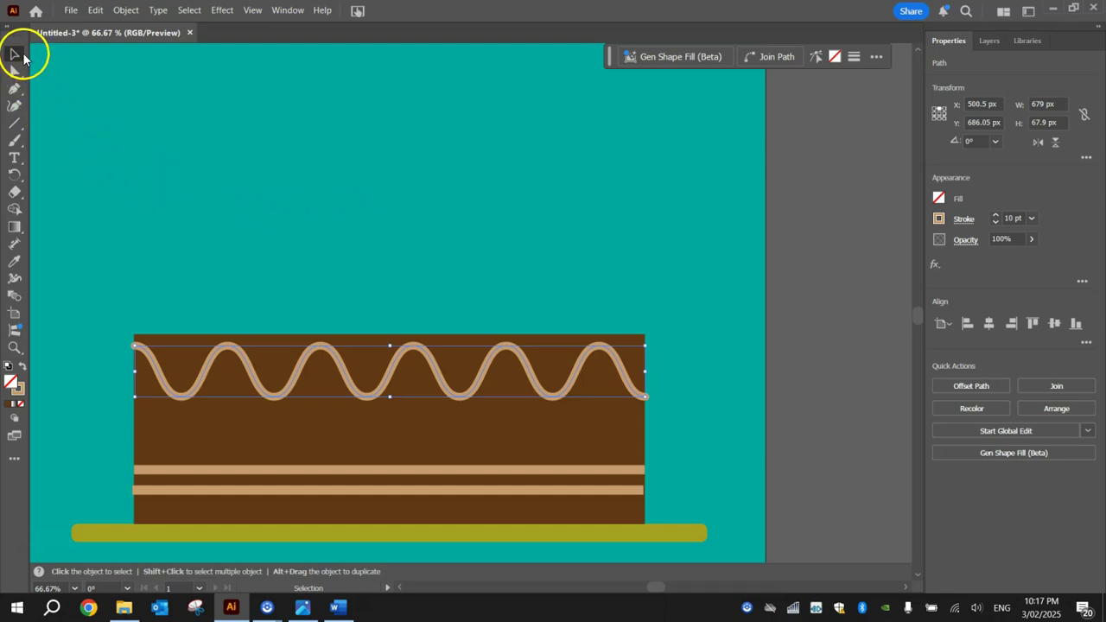
Close the wavy path above the brown tier with curved Pen tool segments, and swap its stroke and fill to make solid tan icing.
{"action": "left_click", "coordinate": [14, 90]}
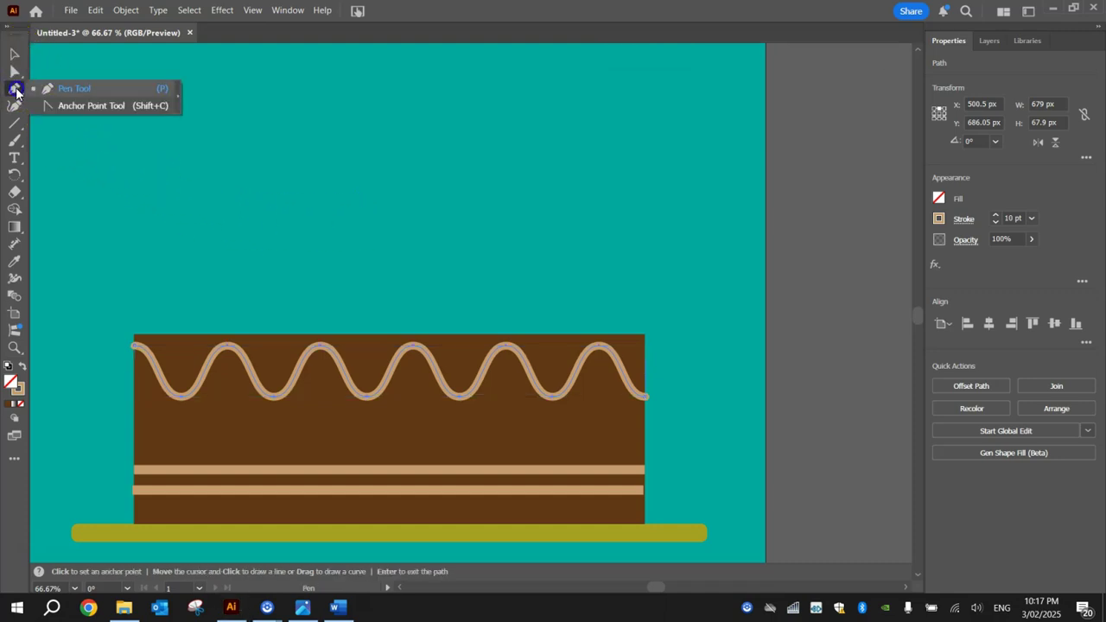
{"action": "left_click", "coordinate": [91, 93]}
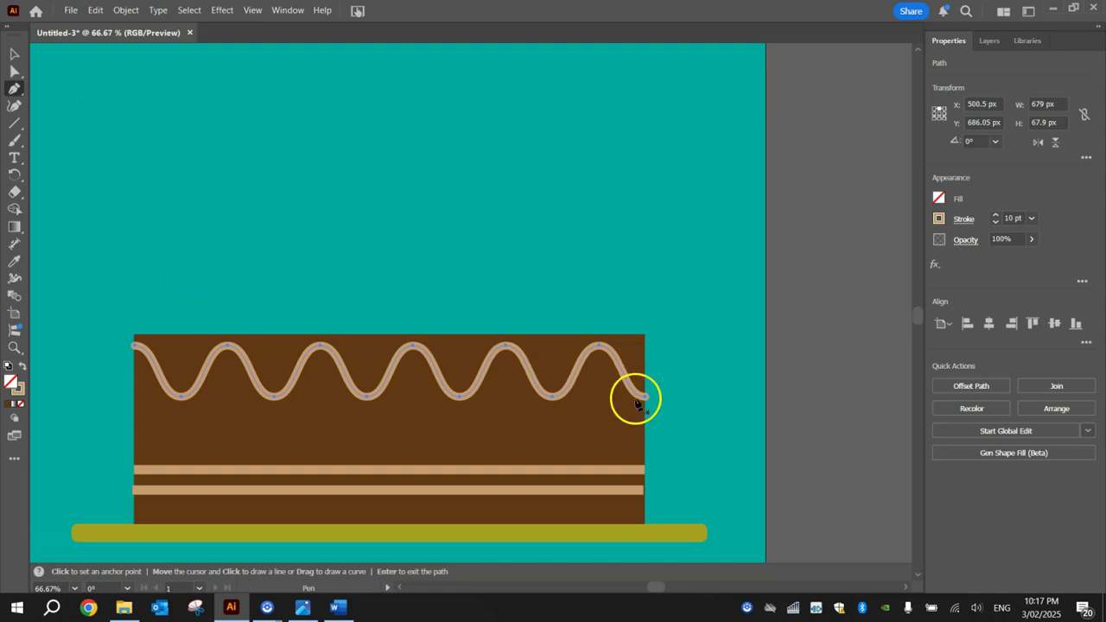
{"action": "mouse_move", "coordinate": [646, 399]}
{"action": "left_mouse_down"}
{"action": "mouse_move", "coordinate": [686, 334]}
{"action": "mouse_move", "coordinate": [648, 294]}
{"action": "left_mouse_up"}
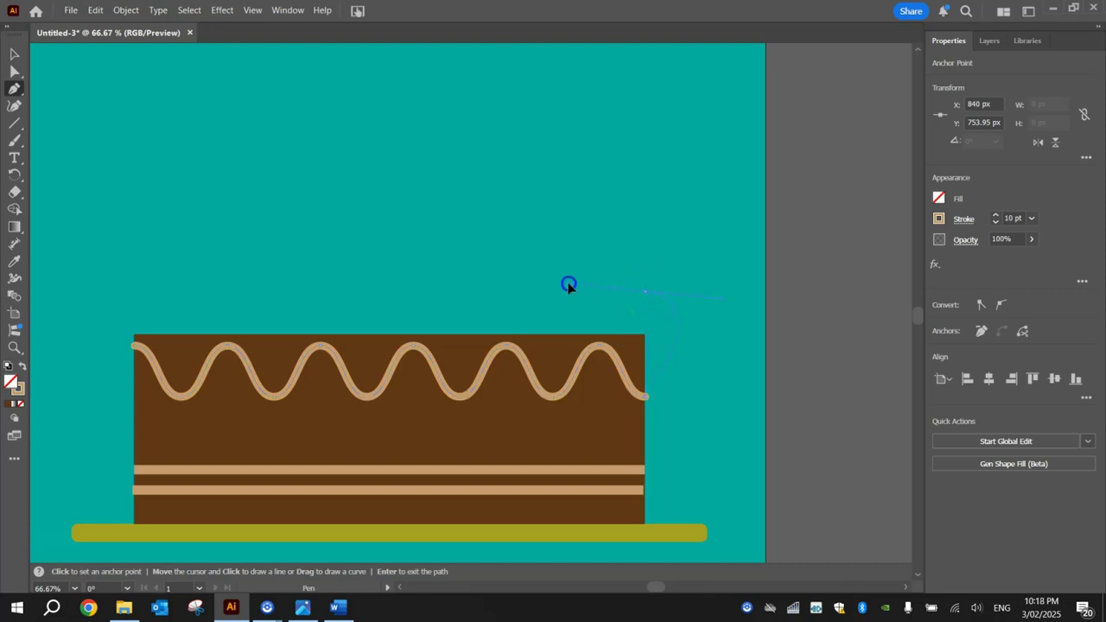
{"action": "left_click_drag", "start_coordinate": [581, 285], "coordinate": [586, 288]}
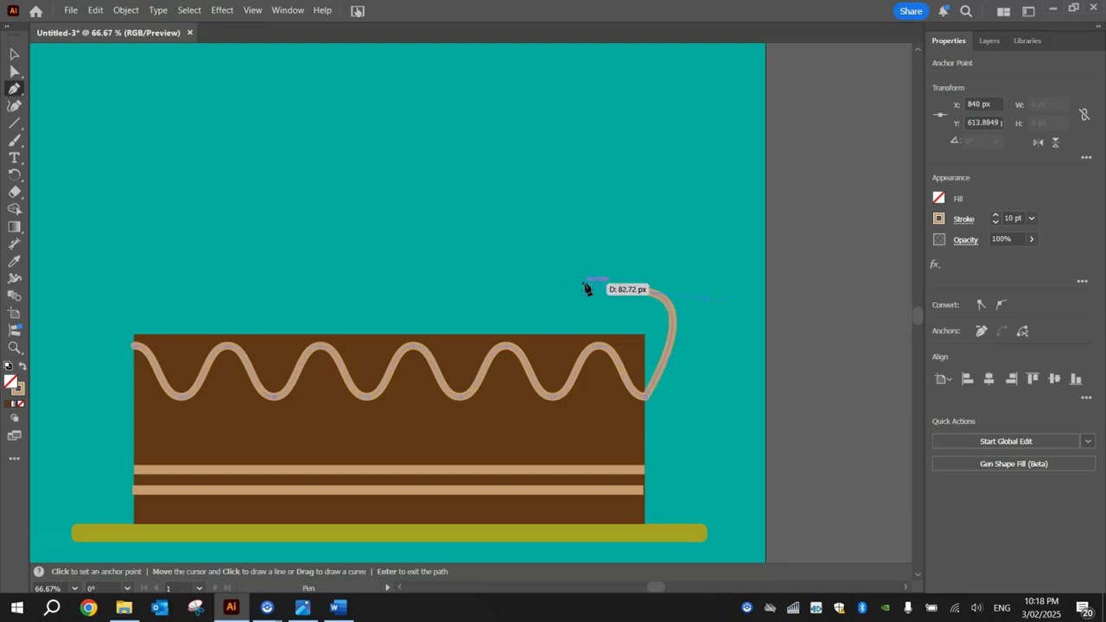
{"action": "key", "text": "ctrl+z"}
{"action": "left_click", "coordinate": [520, 292]}
{"action": "mouse_move", "coordinate": [522, 293]}
{"action": "left_mouse_down"}
{"action": "mouse_move", "coordinate": [134, 279]}
{"action": "mouse_move", "coordinate": [593, 297]}
{"action": "mouse_move", "coordinate": [147, 292]}
{"action": "mouse_move", "coordinate": [124, 323]}
{"action": "mouse_move", "coordinate": [139, 351]}
{"action": "left_mouse_up"}
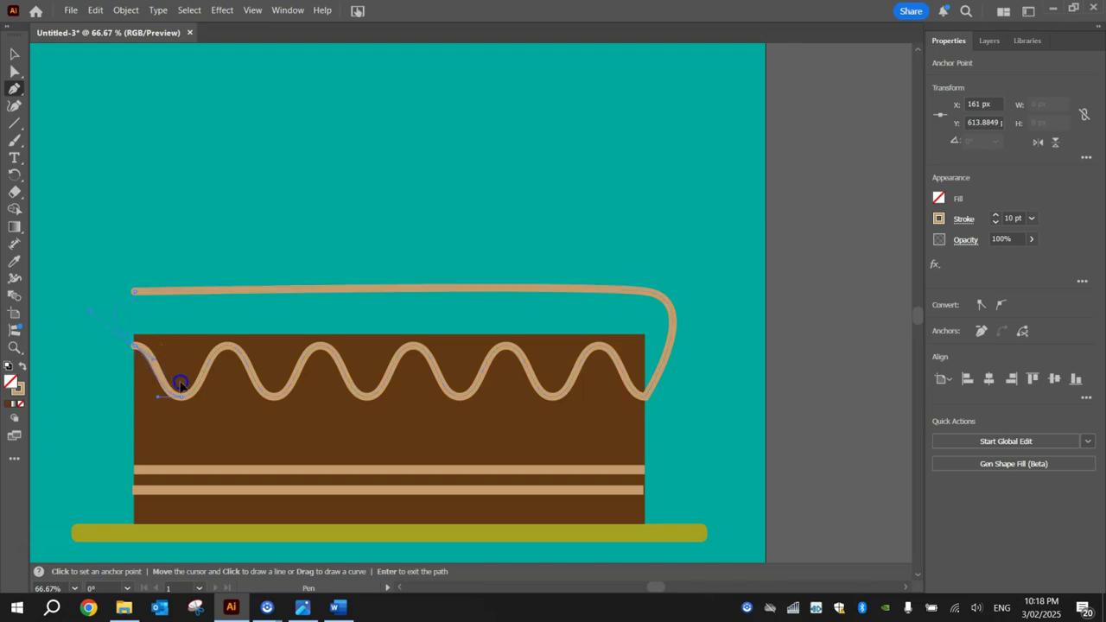
{"action": "mouse_move", "coordinate": [187, 385]}
{"action": "left_mouse_down"}
{"action": "mouse_move", "coordinate": [303, 395]}
{"action": "mouse_move", "coordinate": [385, 367]}
{"action": "mouse_move", "coordinate": [267, 371]}
{"action": "mouse_move", "coordinate": [188, 348]}
{"action": "mouse_move", "coordinate": [212, 356]}
{"action": "mouse_move", "coordinate": [227, 383]}
{"action": "mouse_move", "coordinate": [236, 367]}
{"action": "mouse_move", "coordinate": [218, 334]}
{"action": "mouse_move", "coordinate": [292, 301]}
{"action": "left_mouse_up"}
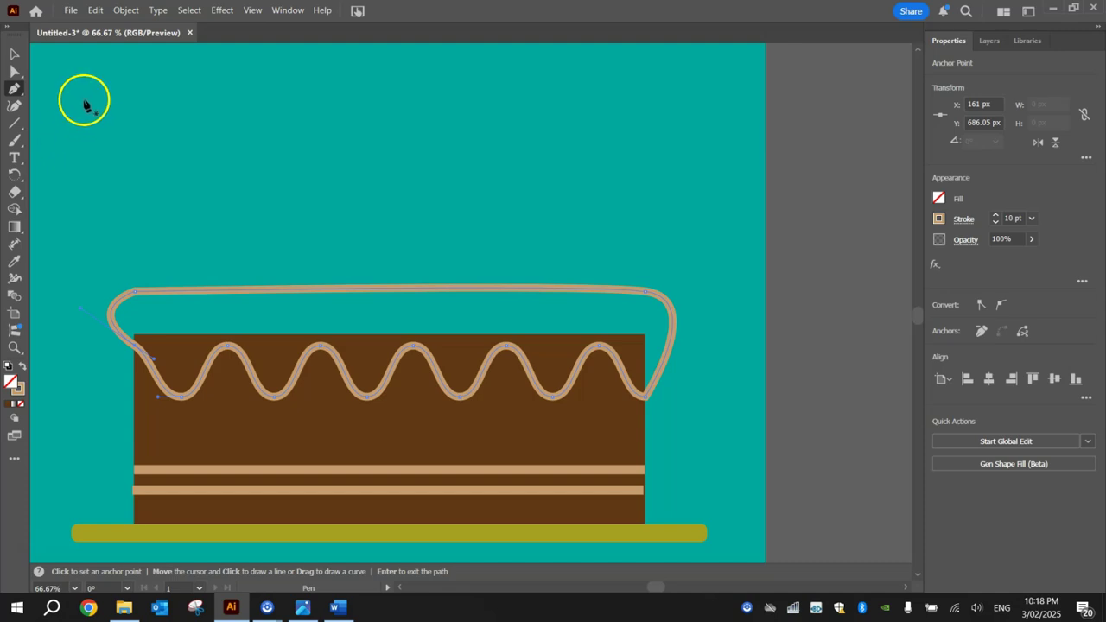
{"action": "left_click", "coordinate": [13, 73]}
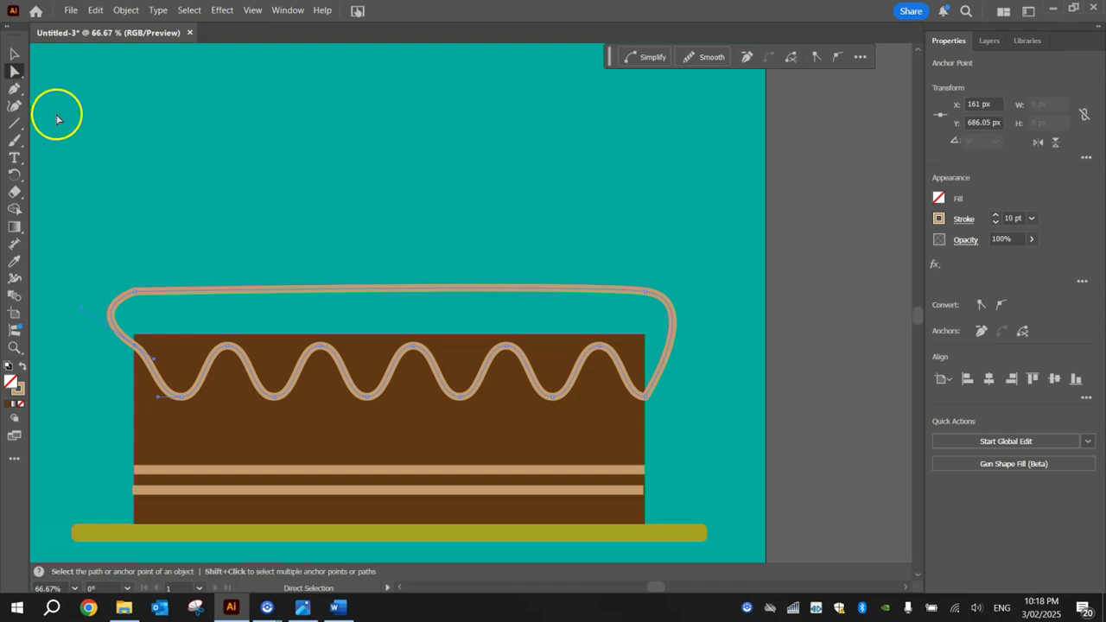
{"action": "left_click", "coordinate": [24, 367]}
Reshape the icing's left end by moving its lower anchor to X 168 px, Y 713 px and adjusting the curve handles for a smoother side.
{"action": "left_click_drag", "start_coordinate": [139, 350], "coordinate": [138, 351]}
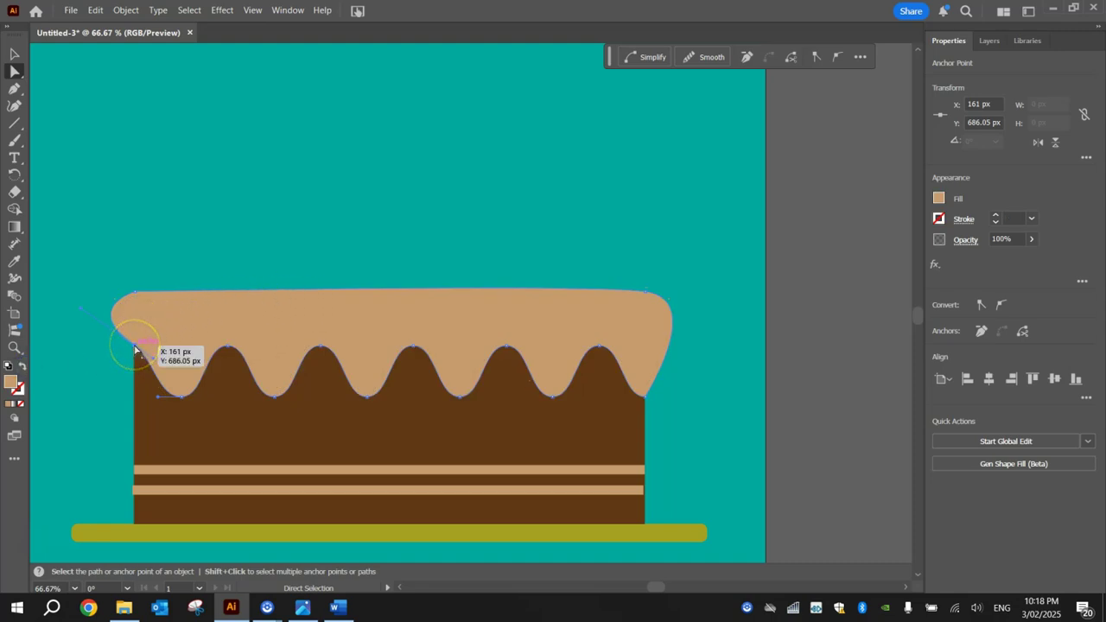
{"action": "scroll", "coordinate": [130, 353], "scroll_direction": "up", "scroll_amount": 2}
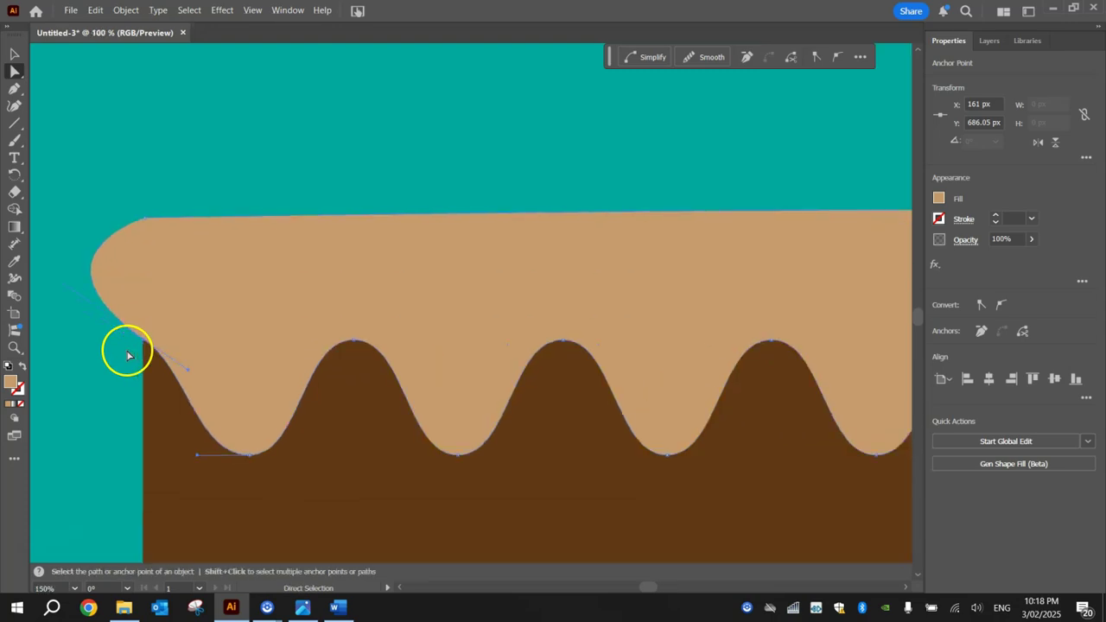
{"action": "left_click_drag", "start_coordinate": [140, 318], "coordinate": [155, 385]}
{"action": "left_click", "coordinate": [146, 341]}
{"action": "left_click_drag", "start_coordinate": [89, 258], "coordinate": [95, 260]}
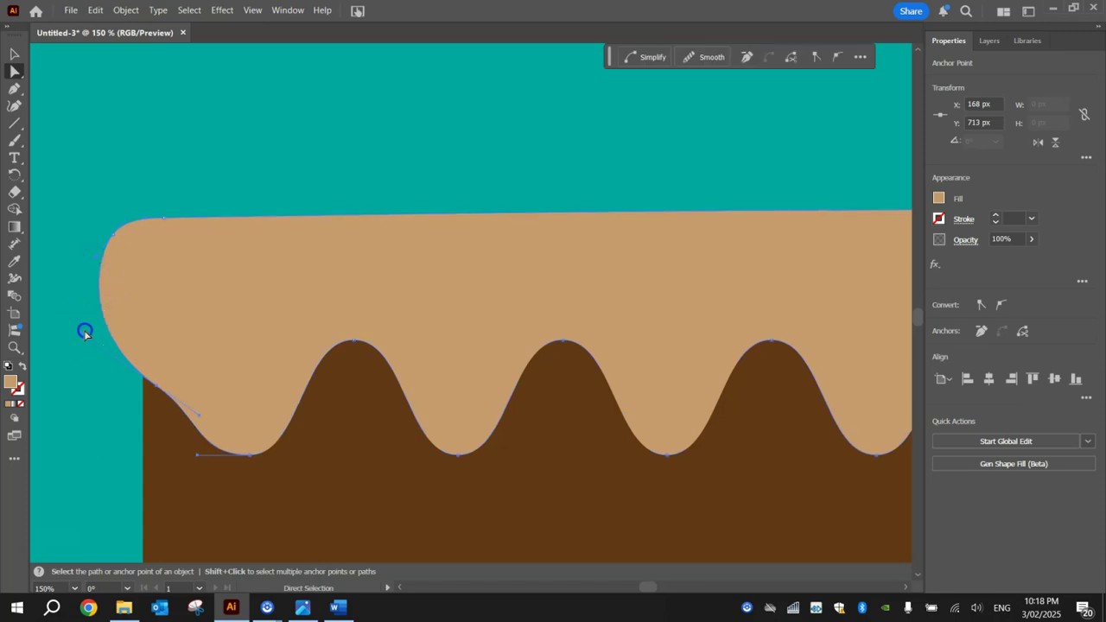
{"action": "left_click", "coordinate": [156, 388]}
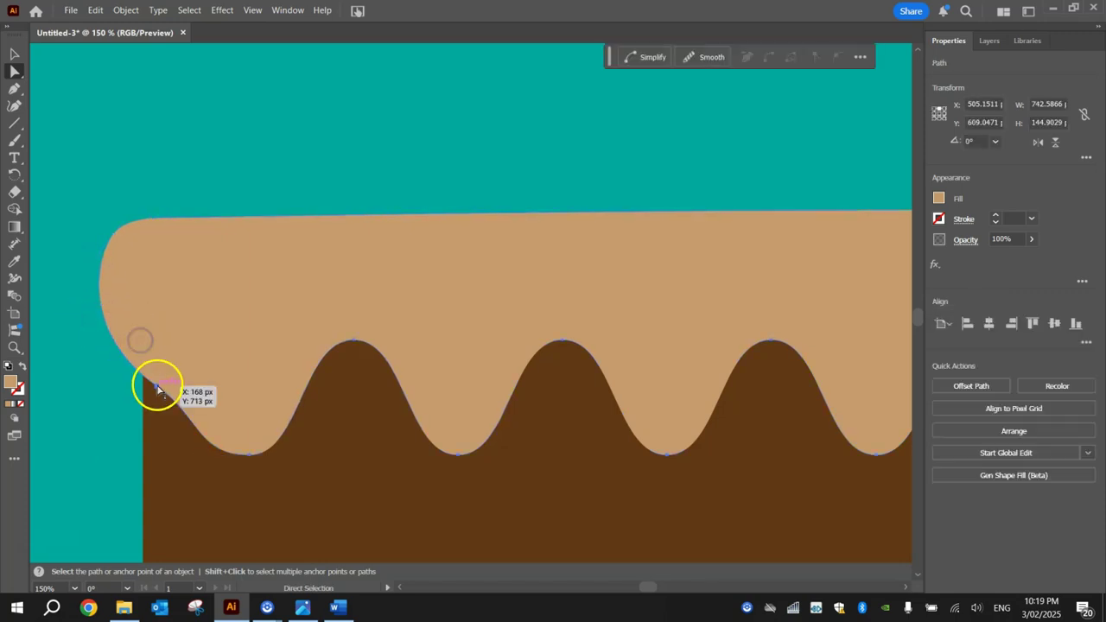
{"action": "left_click", "coordinate": [156, 385]}
{"action": "left_click_drag", "start_coordinate": [95, 348], "coordinate": [97, 316]}
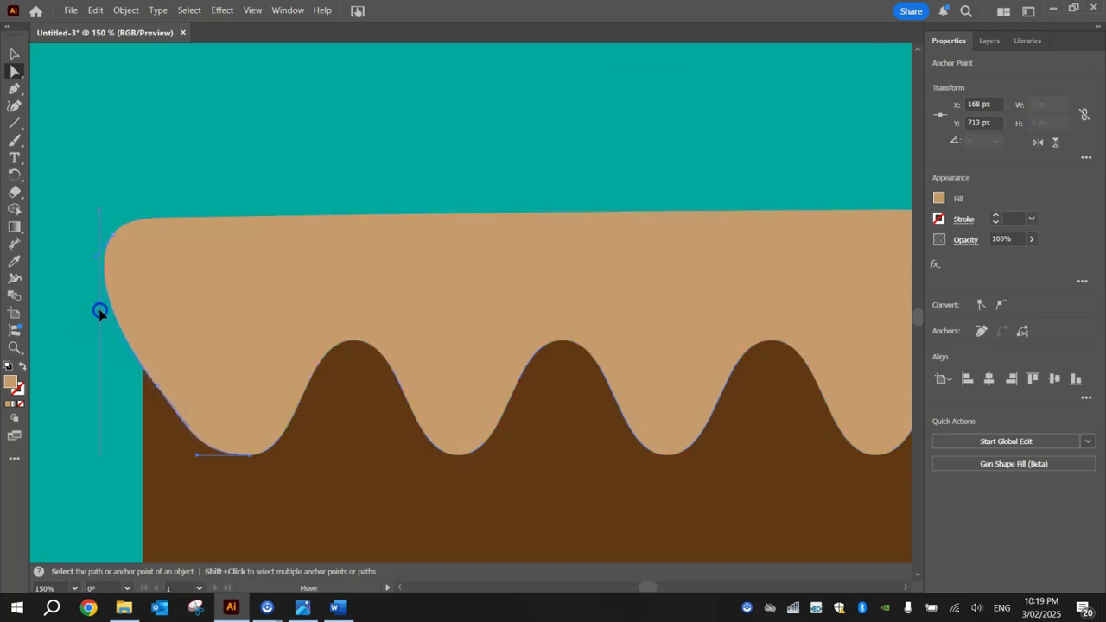
Round the sharp lower corner at the right end of the icing shape.
{"action": "left_click_drag", "start_coordinate": [576, 369], "coordinate": [415, 358]}
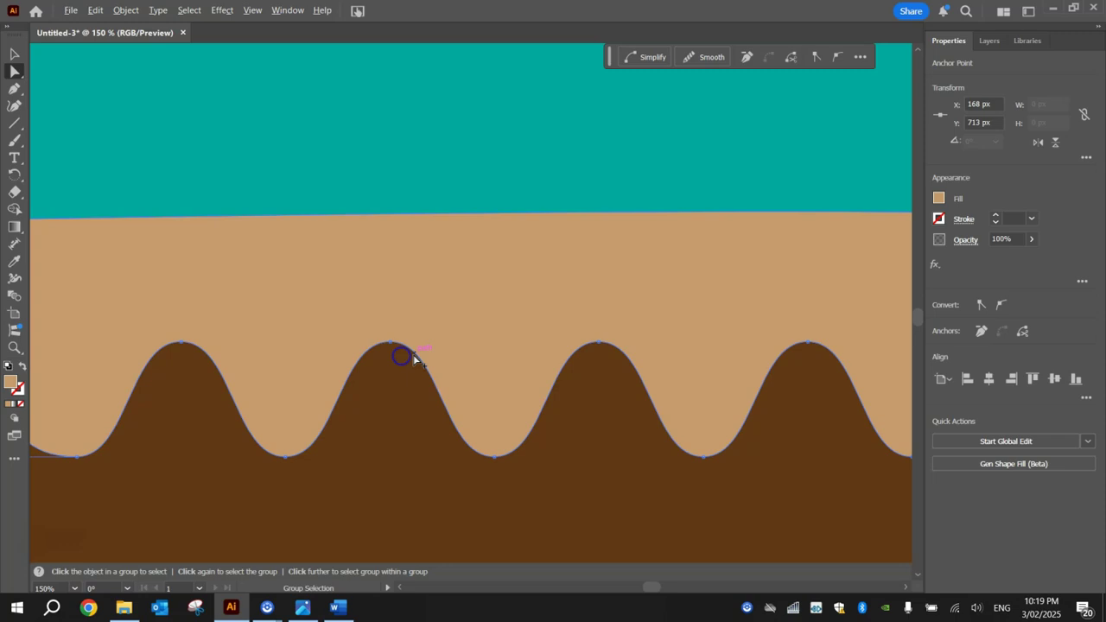
{"action": "scroll", "coordinate": [414, 358], "scroll_direction": "down", "scroll_amount": 3}
{"action": "scroll", "coordinate": [664, 336], "scroll_direction": "up", "scroll_amount": 2}
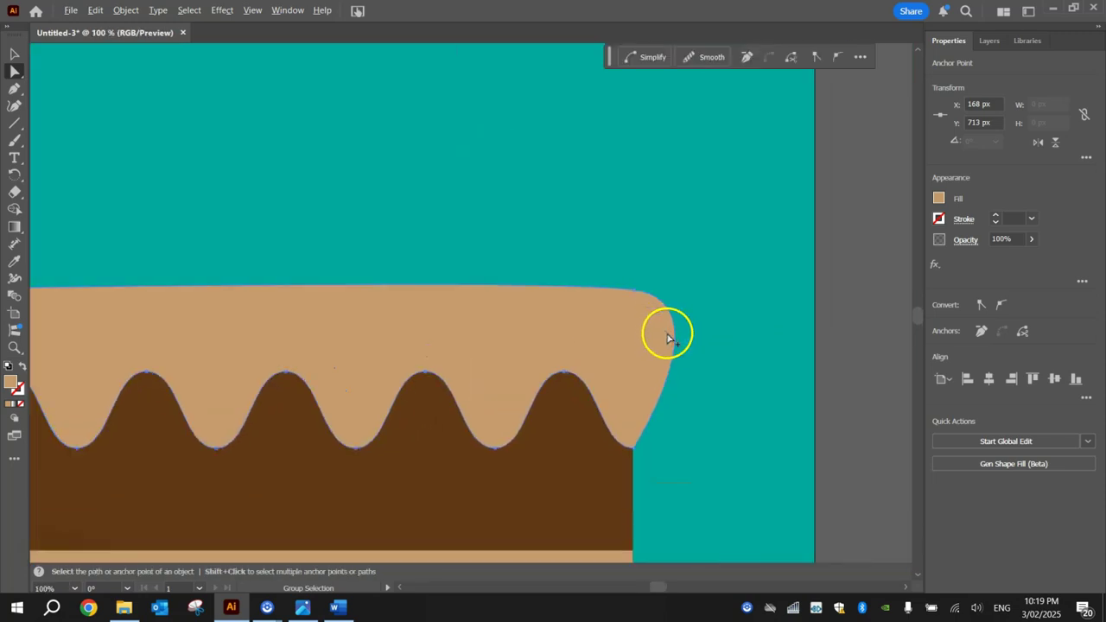
{"action": "left_click", "coordinate": [630, 329]}
{"action": "scroll", "coordinate": [636, 448], "scroll_direction": "up", "scroll_amount": 2}
{"action": "scroll", "coordinate": [635, 448], "scroll_direction": "up", "scroll_amount": 1}
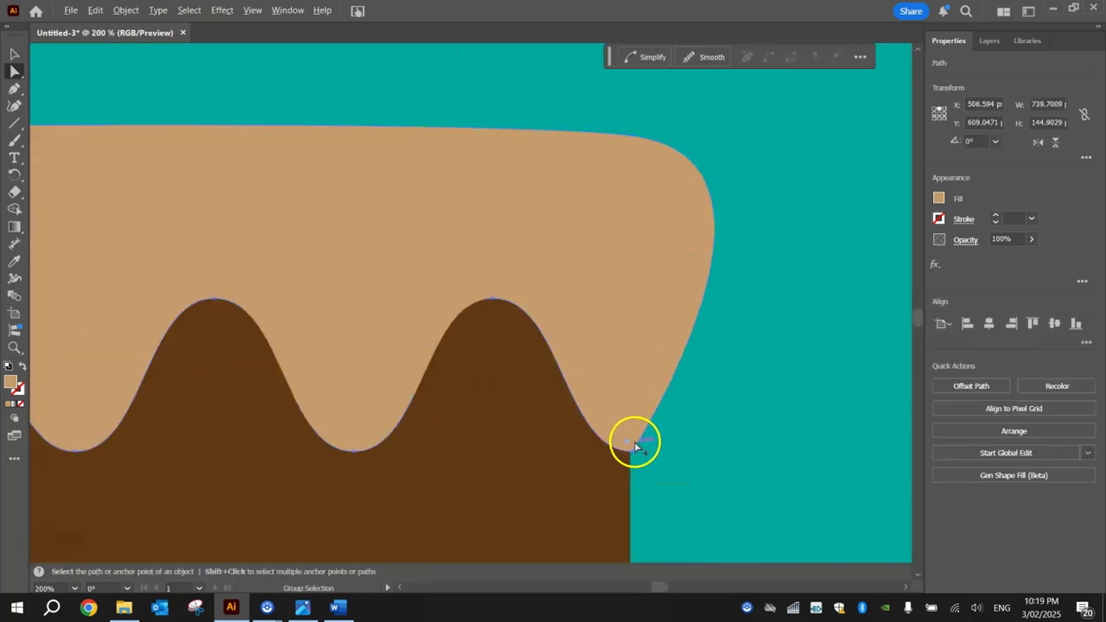
{"action": "left_click_drag", "start_coordinate": [625, 439], "coordinate": [614, 380]}
Vary the icing drips: shorten the second to Y 733 px, lengthen the third to Y 809 px, and slightly shift the fourth and fifth.
{"action": "scroll", "coordinate": [450, 354], "scroll_direction": "down", "scroll_amount": 2}
{"action": "scroll", "coordinate": [299, 358], "scroll_direction": "left", "scroll_amount": 8}
{"action": "scroll", "coordinate": [299, 357], "scroll_direction": "down", "scroll_amount": 3}
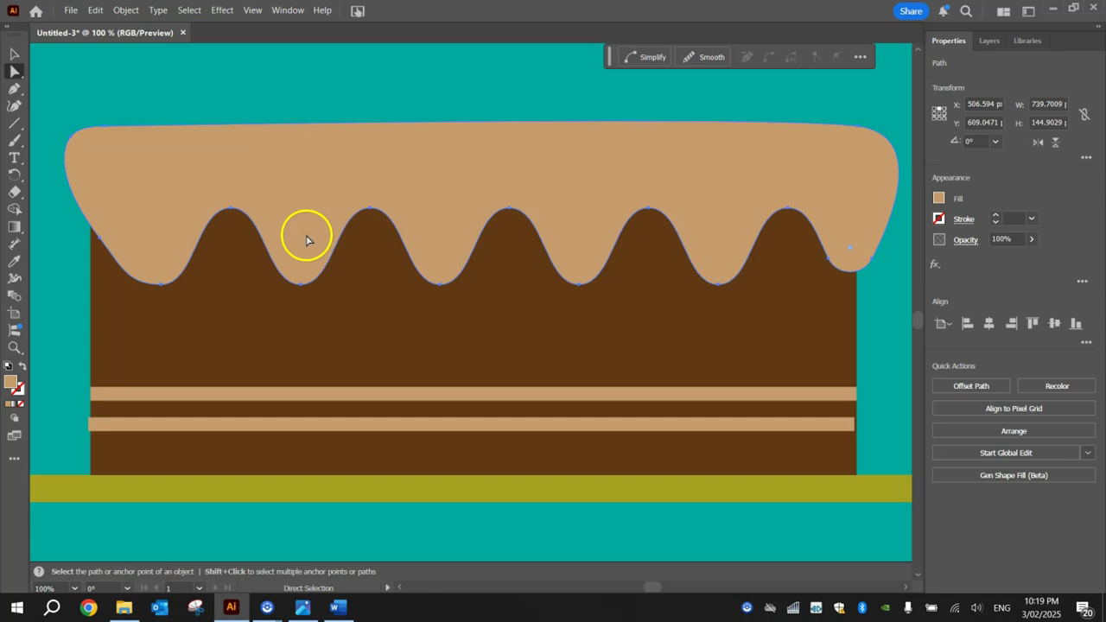
{"action": "left_click_drag", "start_coordinate": [301, 287], "coordinate": [301, 262]}
{"action": "left_click", "coordinate": [300, 289]}
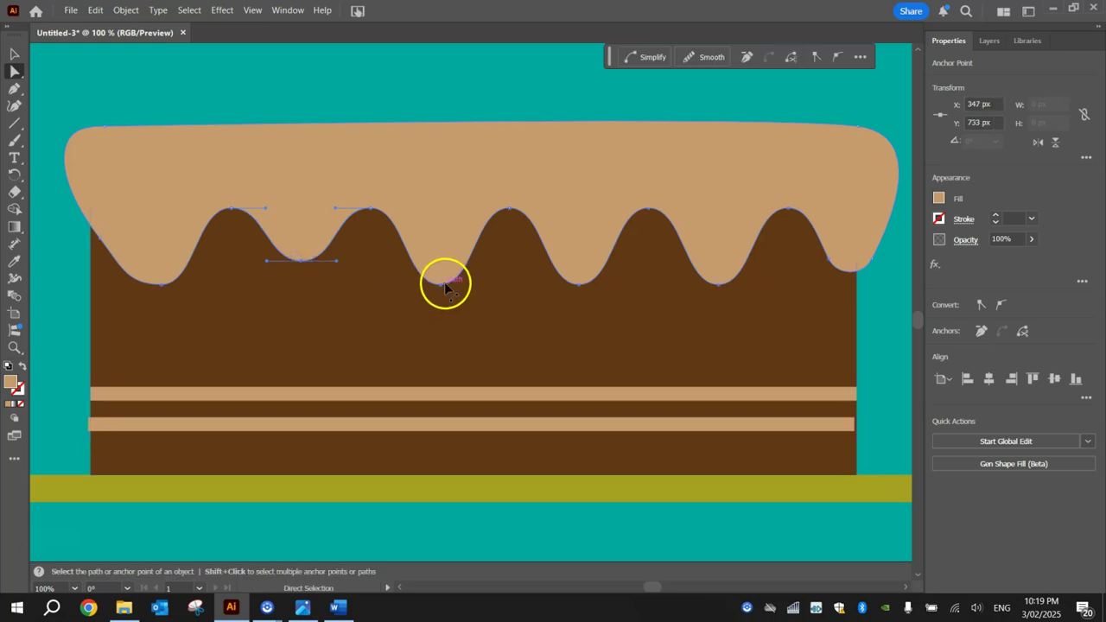
{"action": "left_click_drag", "start_coordinate": [444, 291], "coordinate": [442, 347]}
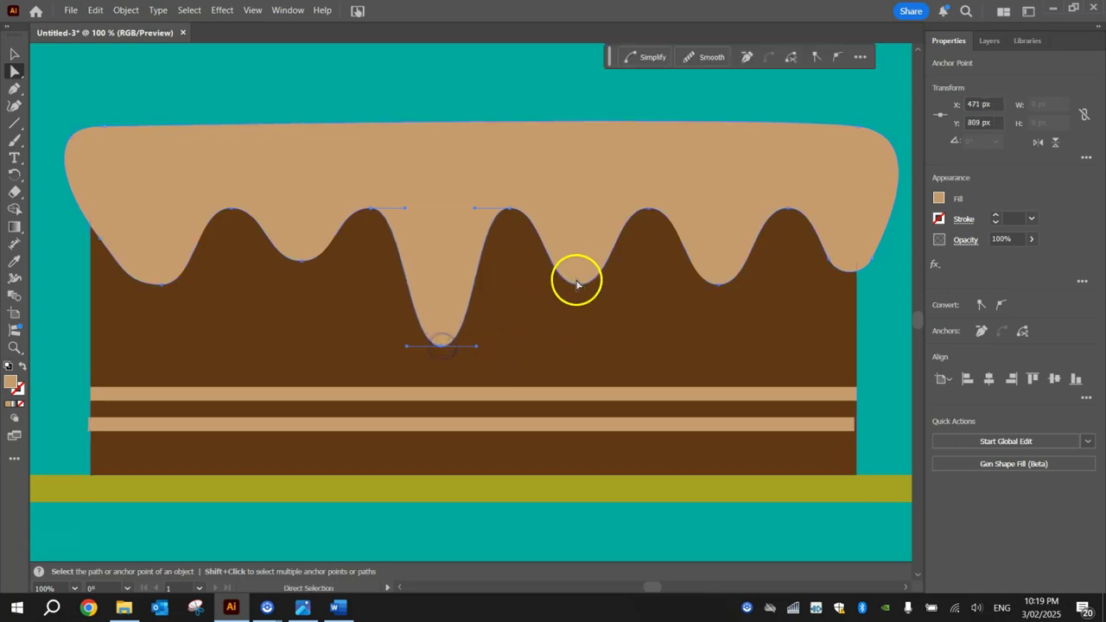
{"action": "mouse_move", "coordinate": [581, 288]}
{"action": "left_mouse_down"}
{"action": "mouse_move", "coordinate": [579, 272]}
{"action": "mouse_move", "coordinate": [577, 294]}
{"action": "left_mouse_up"}
{"action": "left_click_drag", "start_coordinate": [719, 290], "coordinate": [735, 283]}
Reduce the icing's height from its top edge, move it slightly down over the brown tier, and deselect it.
{"action": "left_click", "coordinate": [265, 144]}
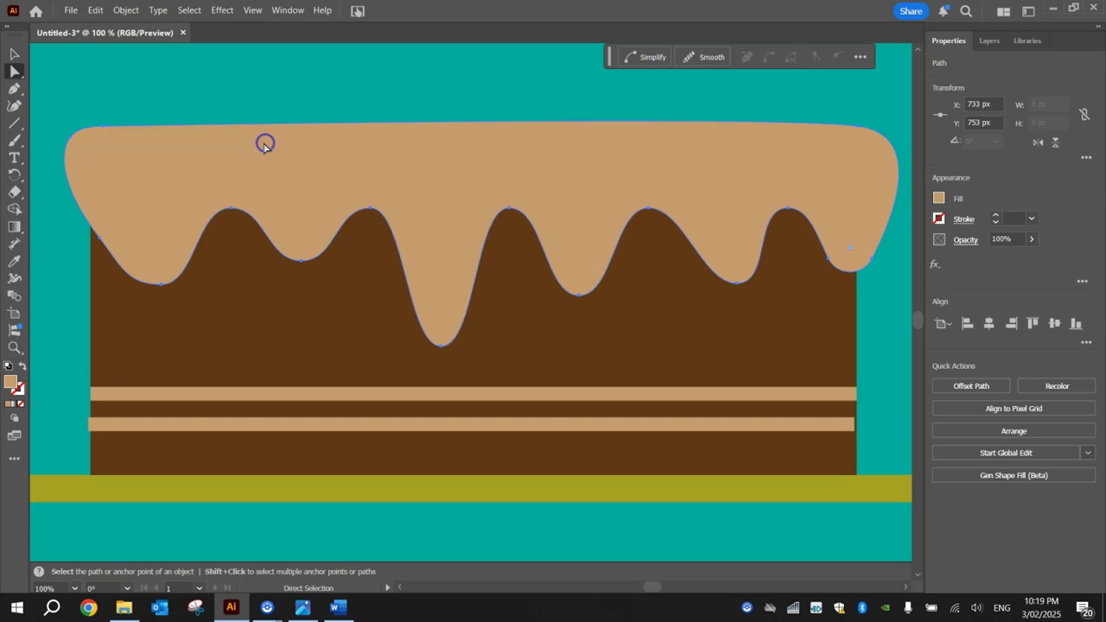
{"action": "left_click", "coordinate": [14, 54]}
{"action": "left_click_drag", "start_coordinate": [481, 121], "coordinate": [477, 155]}
{"action": "left_click_drag", "start_coordinate": [420, 185], "coordinate": [417, 210]}
{"action": "left_click", "coordinate": [453, 90]}
{"action": "key", "text": "ctrl+minus"}
{"action": "key", "text": "ctrl+minus"}
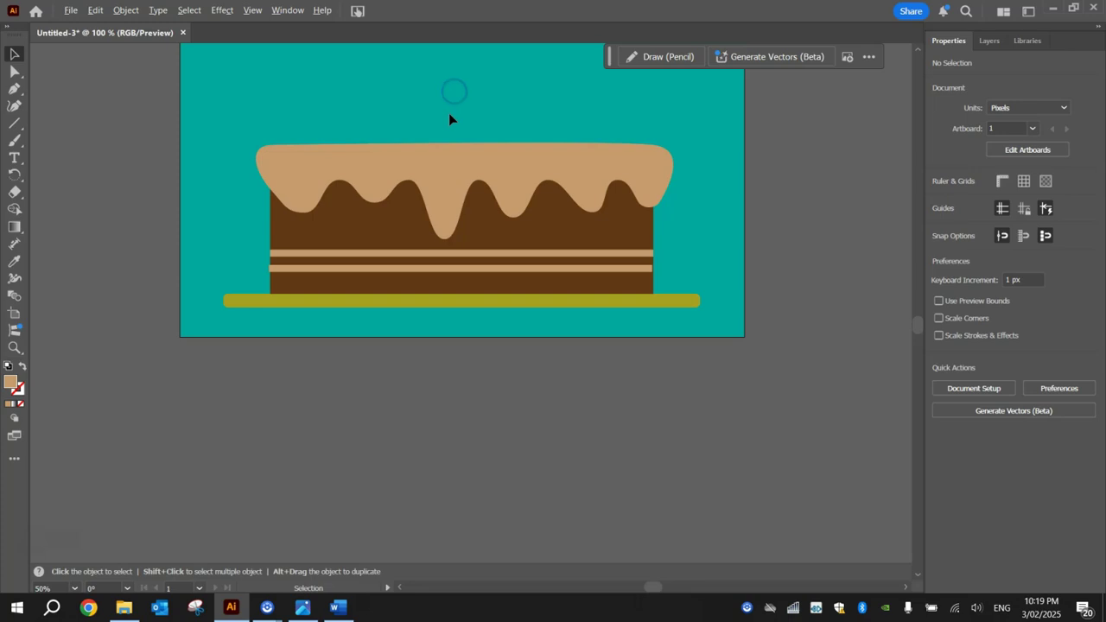
{"action": "scroll", "coordinate": [486, 202], "scroll_direction": "up", "scroll_amount": 2}
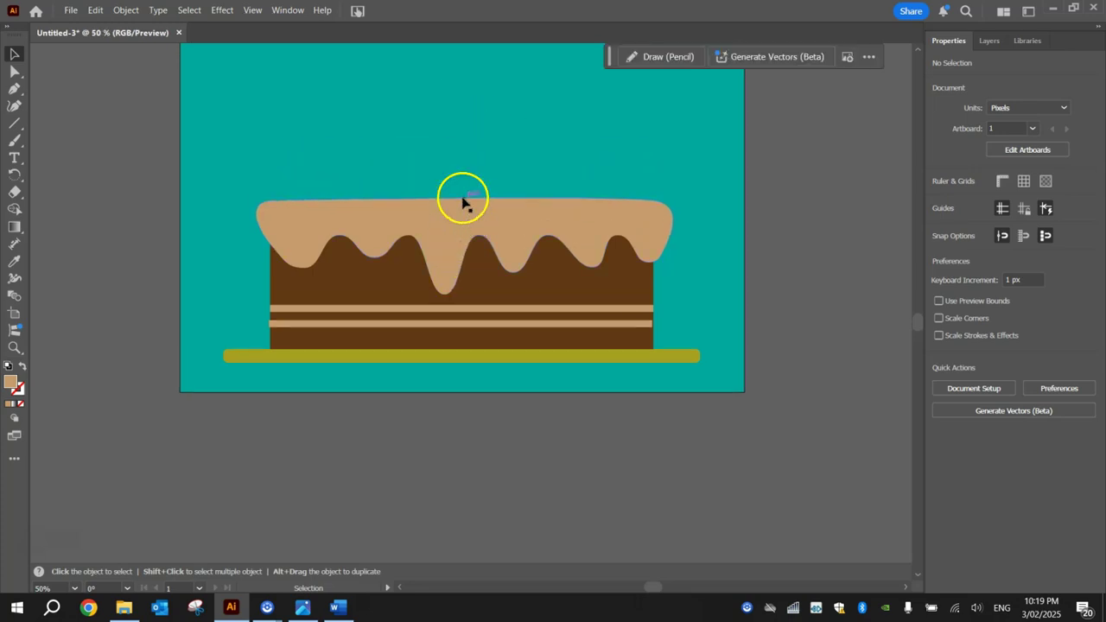
{"action": "left_click", "coordinate": [539, 220]}
{"action": "left_click", "coordinate": [543, 182]}
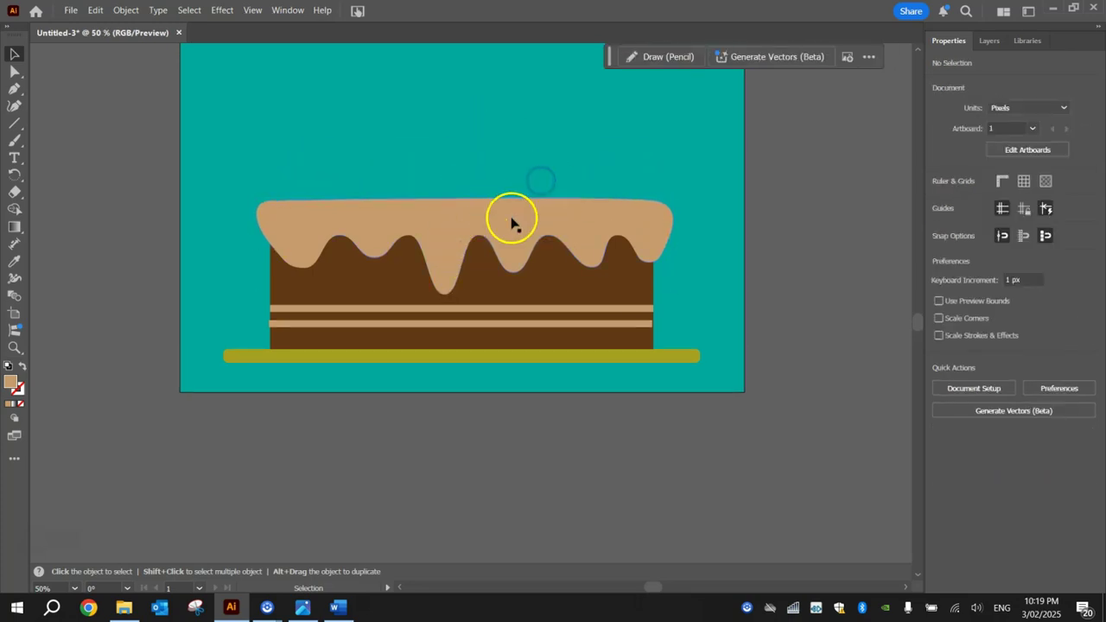
{"action": "scroll", "coordinate": [530, 223], "scroll_direction": "up", "scroll_amount": 2}
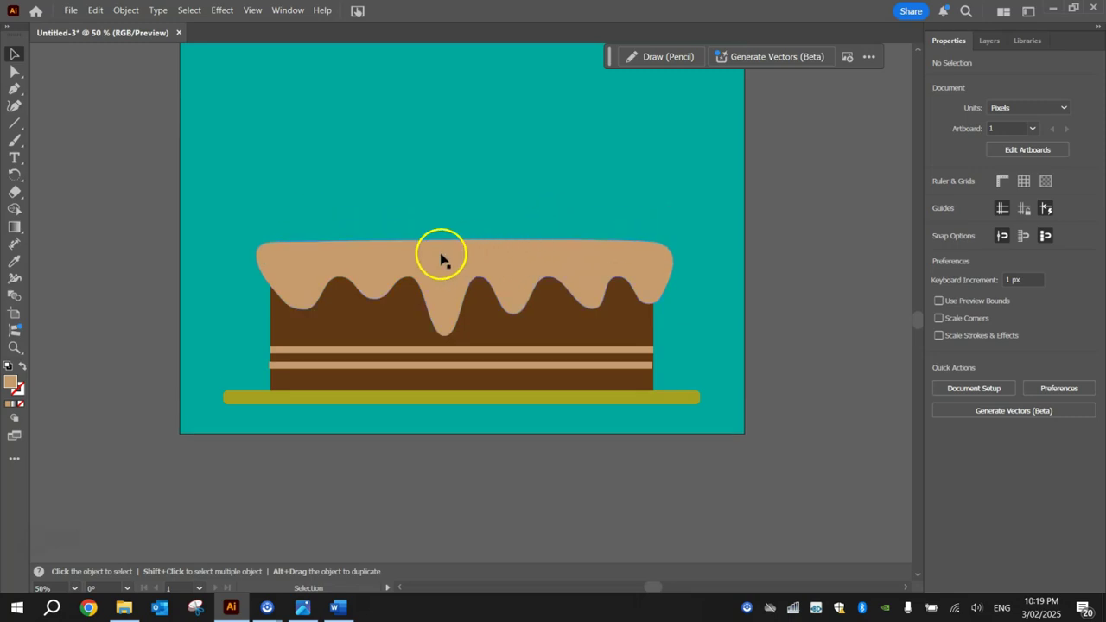
Duplicate the brown tier above the icing and scale the copy to about 509 x 189 px as a centred upper tier.
{"action": "left_click", "coordinate": [366, 317]}
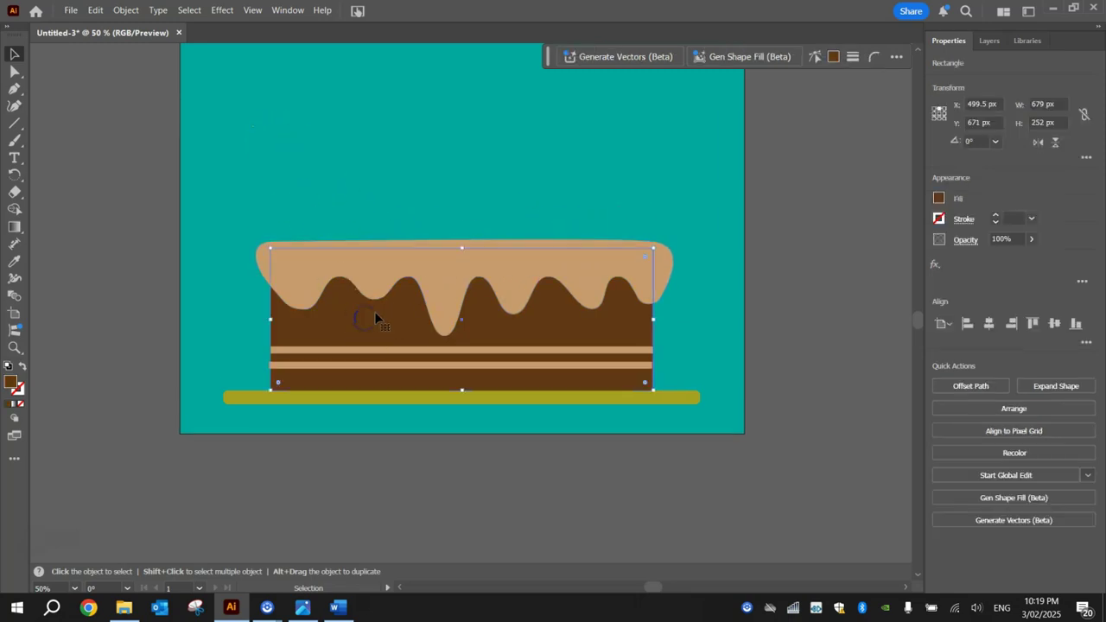
{"action": "key", "text": "a"}
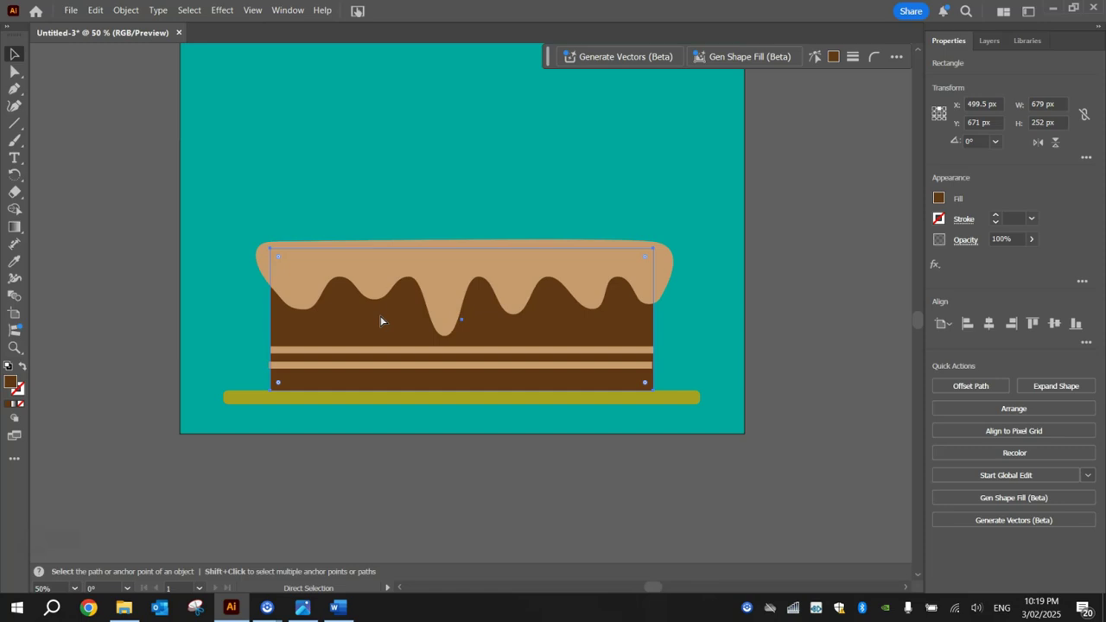
{"action": "key", "text": "v"}
{"action": "left_click_drag", "start_coordinate": [402, 313], "coordinate": [397, 181]}
{"action": "left_click_drag", "start_coordinate": [655, 100], "coordinate": [640, 124]}
{"action": "left_click_drag", "start_coordinate": [543, 159], "coordinate": [543, 181]}
{"action": "left_click_drag", "start_coordinate": [584, 147], "coordinate": [605, 131]}
{"action": "left_click_drag", "start_coordinate": [559, 188], "coordinate": [559, 181]}
{"action": "left_click", "coordinate": [787, 170]}
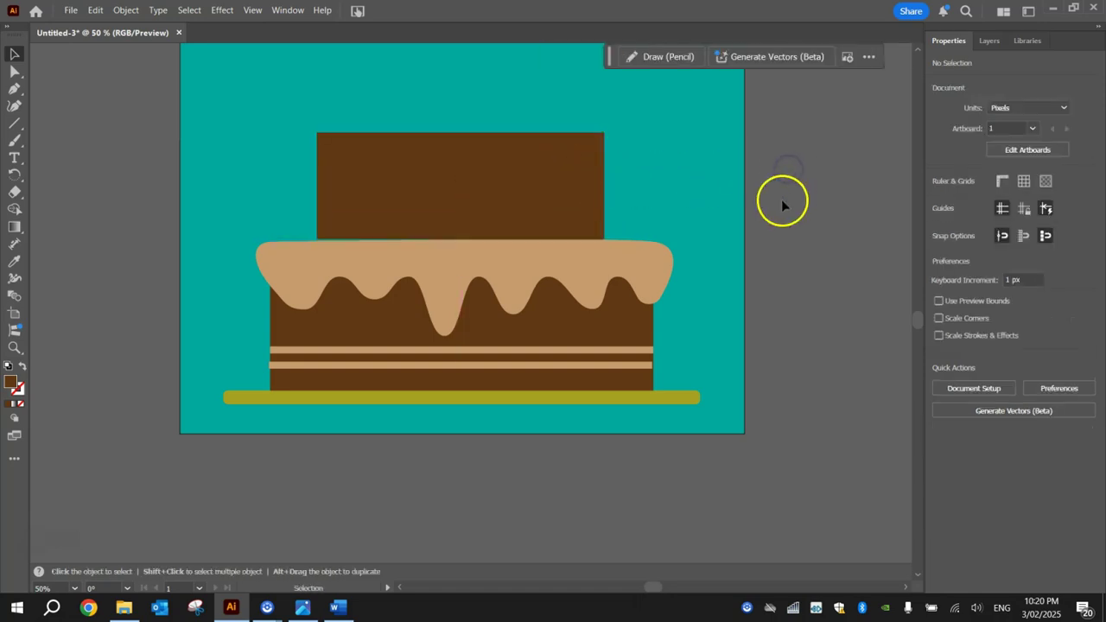
Lower the upper tier slightly into the icing, place it beneath the icing path in the layer order, and deselect it.
{"action": "scroll", "coordinate": [489, 244], "scroll_direction": "up", "scroll_amount": 2}
{"action": "scroll", "coordinate": [457, 121], "scroll_direction": "down", "scroll_amount": 1}
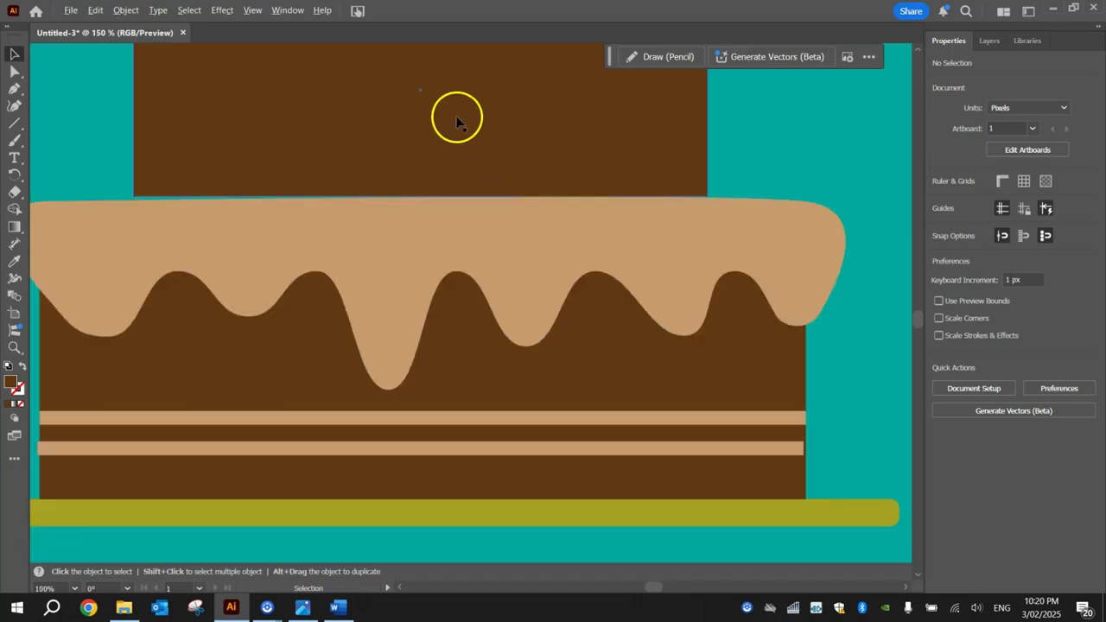
{"action": "left_click_drag", "start_coordinate": [445, 104], "coordinate": [474, 101]}
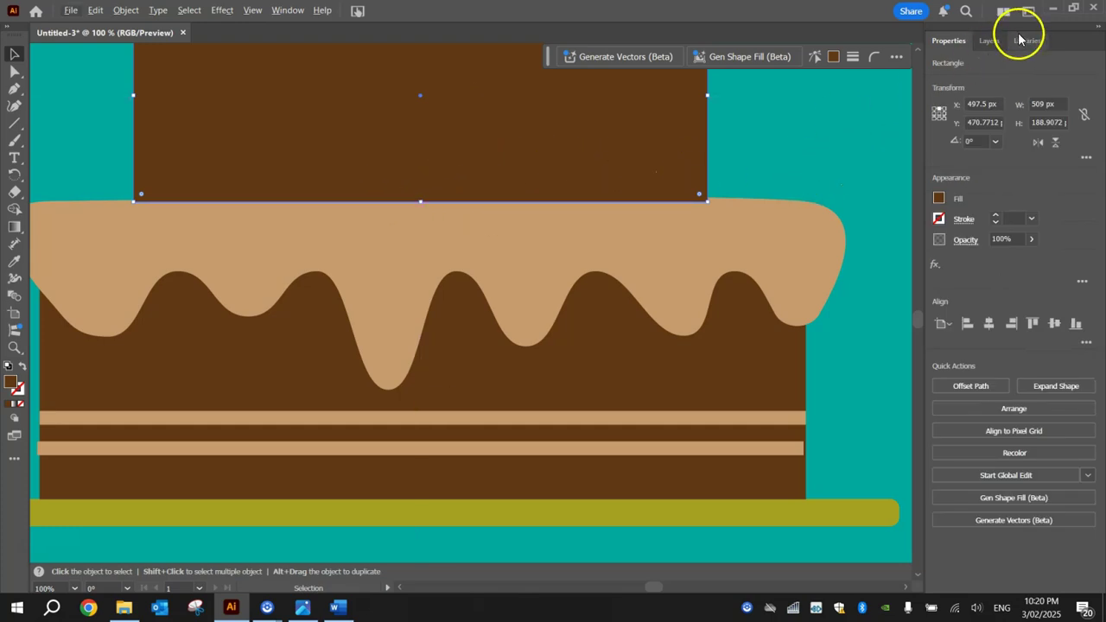
{"action": "left_click", "coordinate": [990, 40]}
{"action": "left_click_drag", "start_coordinate": [1027, 107], "coordinate": [1029, 121]}
{"action": "left_click", "coordinate": [829, 151]}
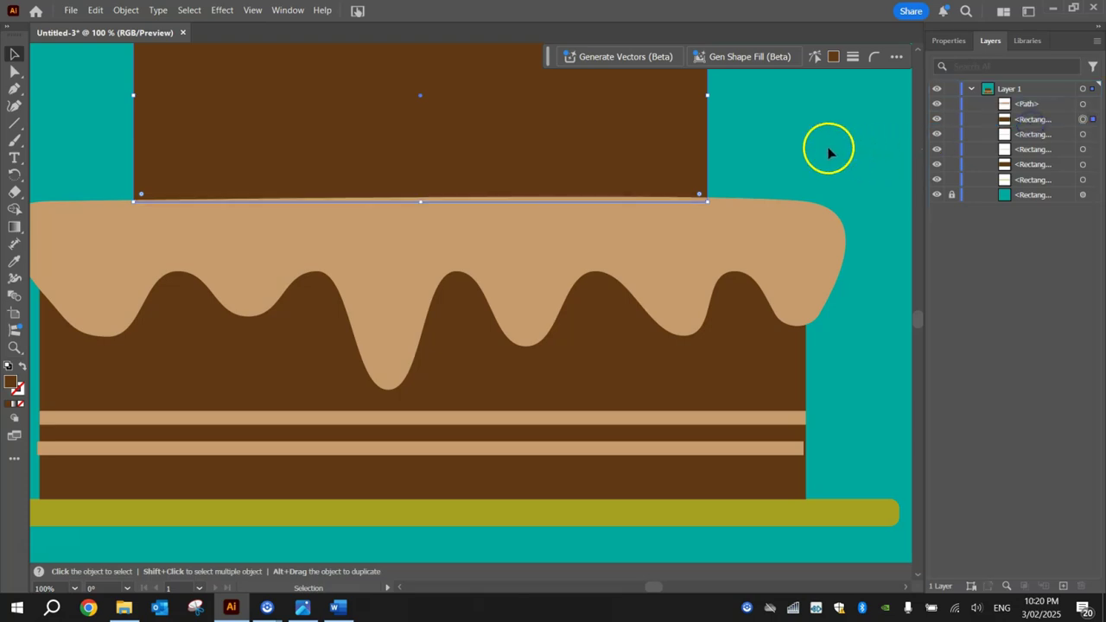
{"action": "scroll", "coordinate": [767, 152], "scroll_direction": "down", "scroll_amount": 1}
{"action": "left_click_drag", "start_coordinate": [773, 129], "coordinate": [701, 238]}
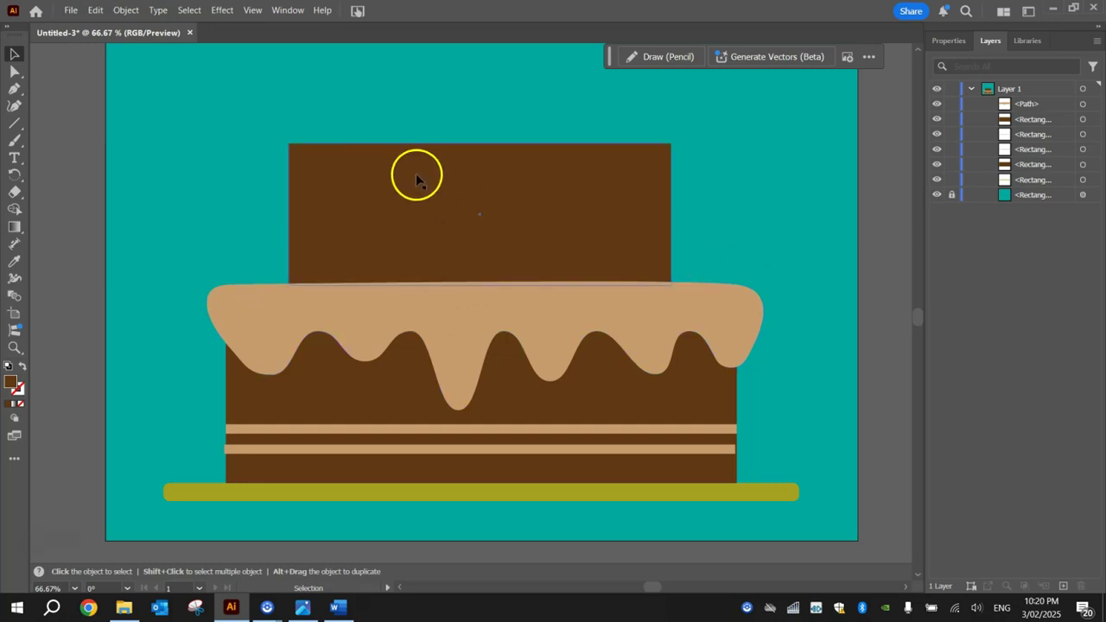
Set up the Line Segment tool with no fill and a 10 pt tan stroke.
{"action": "left_click", "coordinate": [12, 124]}
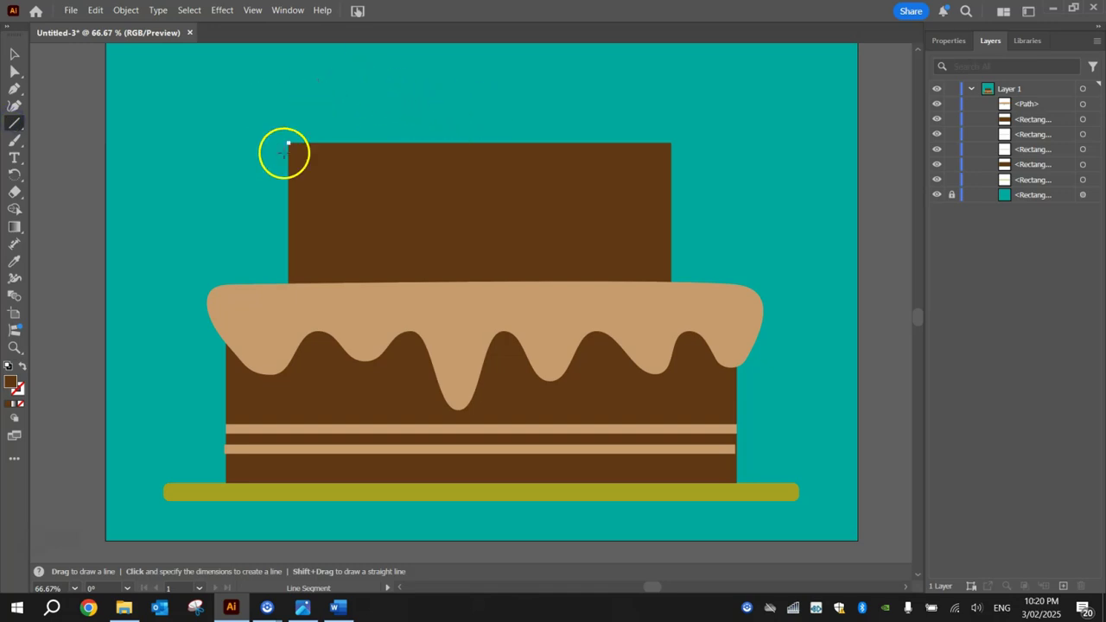
{"action": "left_click", "coordinate": [946, 41]}
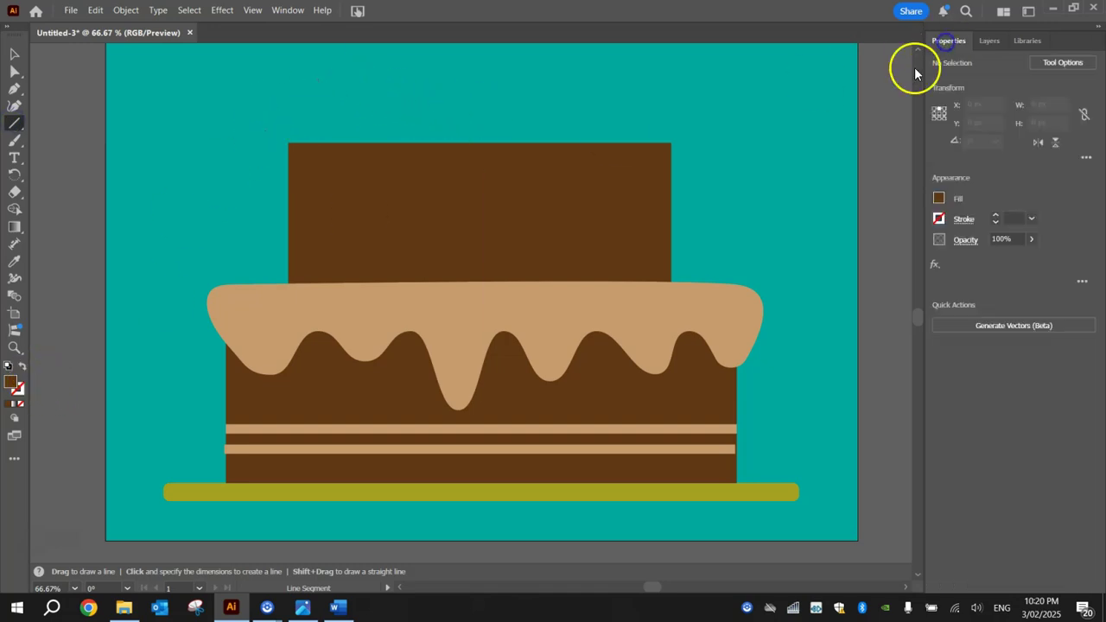
{"action": "left_click", "coordinate": [939, 200]}
{"action": "left_click", "coordinate": [1012, 216]}
{"action": "left_click", "coordinate": [1003, 219]}
{"action": "type", "text": "10"}
{"action": "key", "text": "Return"}
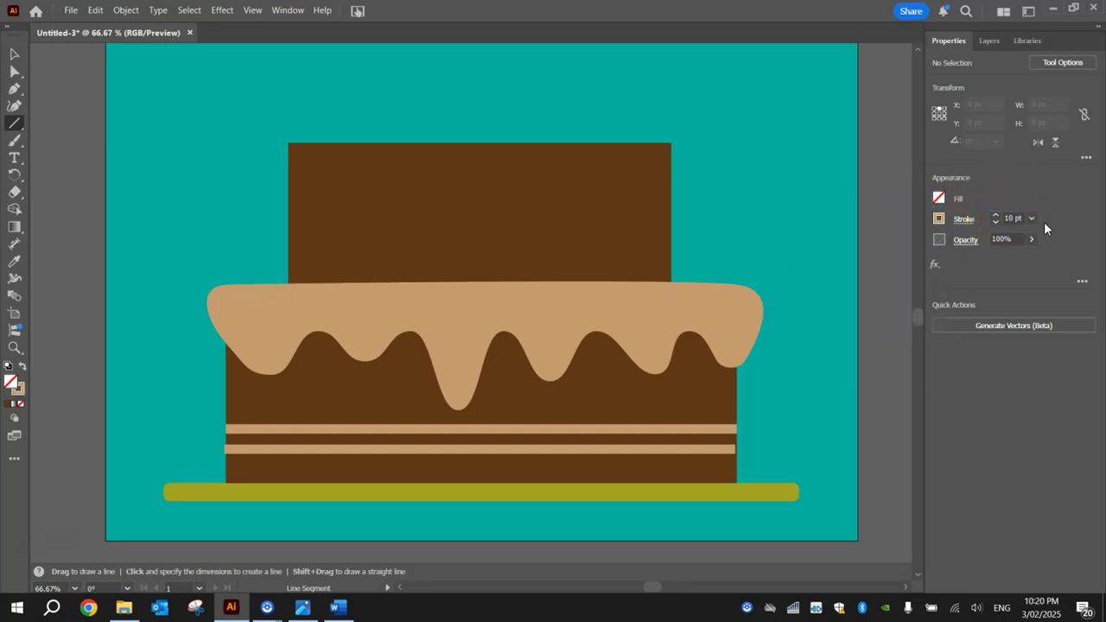
Draw a horizontal line about 509 px wide above the upper tier and give its stroke round caps.
{"action": "left_click", "coordinate": [922, 226]}
{"action": "left_click_drag", "start_coordinate": [289, 99], "coordinate": [672, 99]}
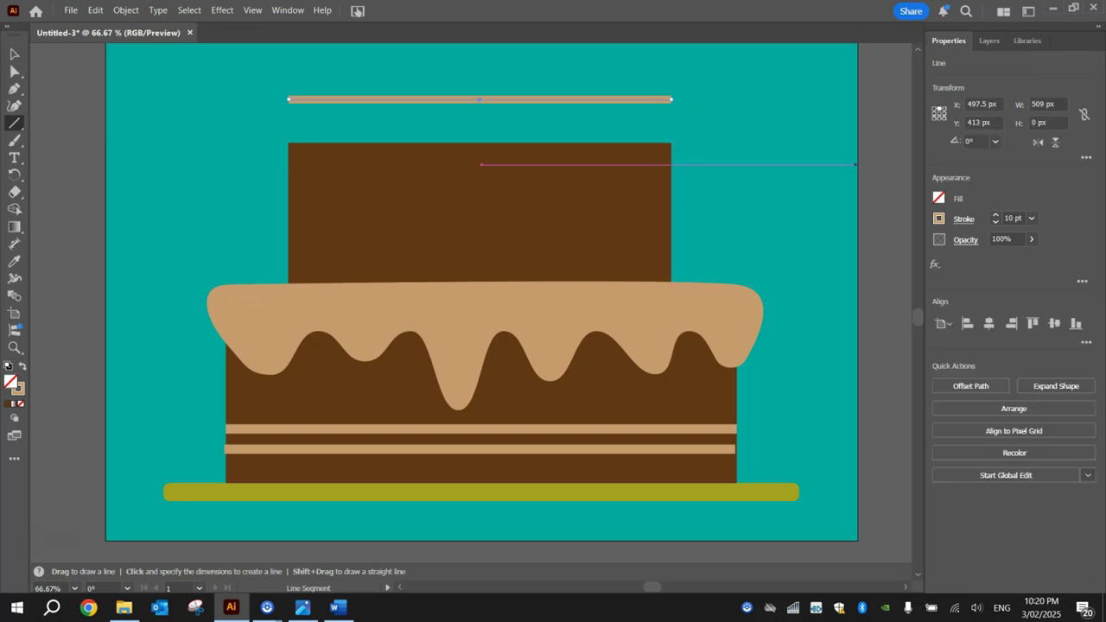
{"action": "left_click", "coordinate": [966, 219]}
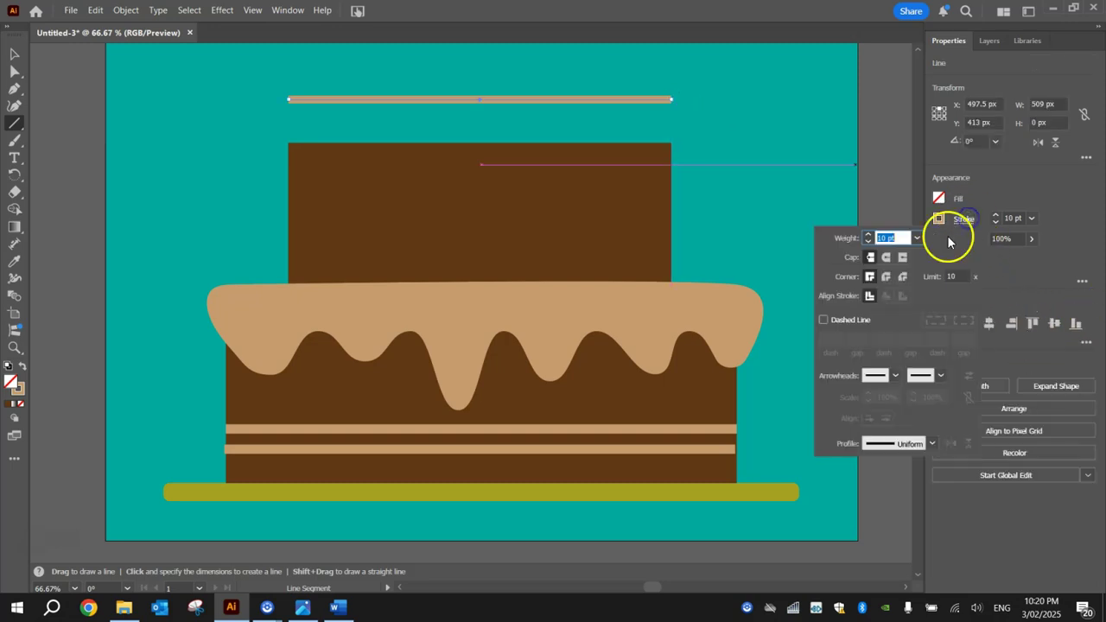
{"action": "left_click", "coordinate": [888, 258]}
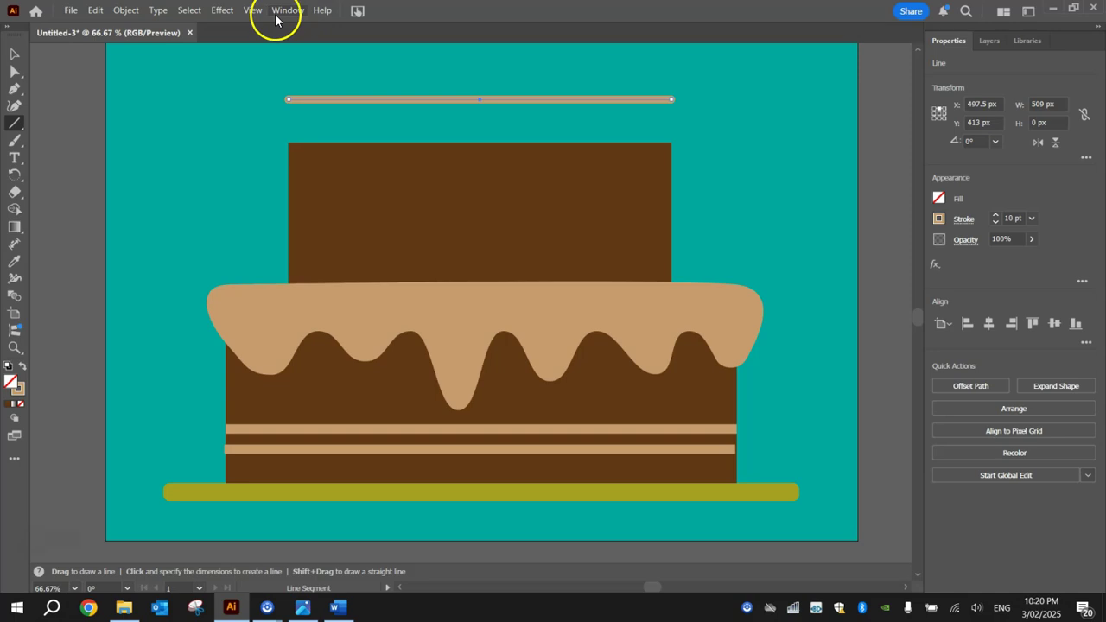
Apply the Zig Zag effect with its last settings to the line and expand its appearance into an editable path.
{"action": "left_click", "coordinate": [223, 10]}
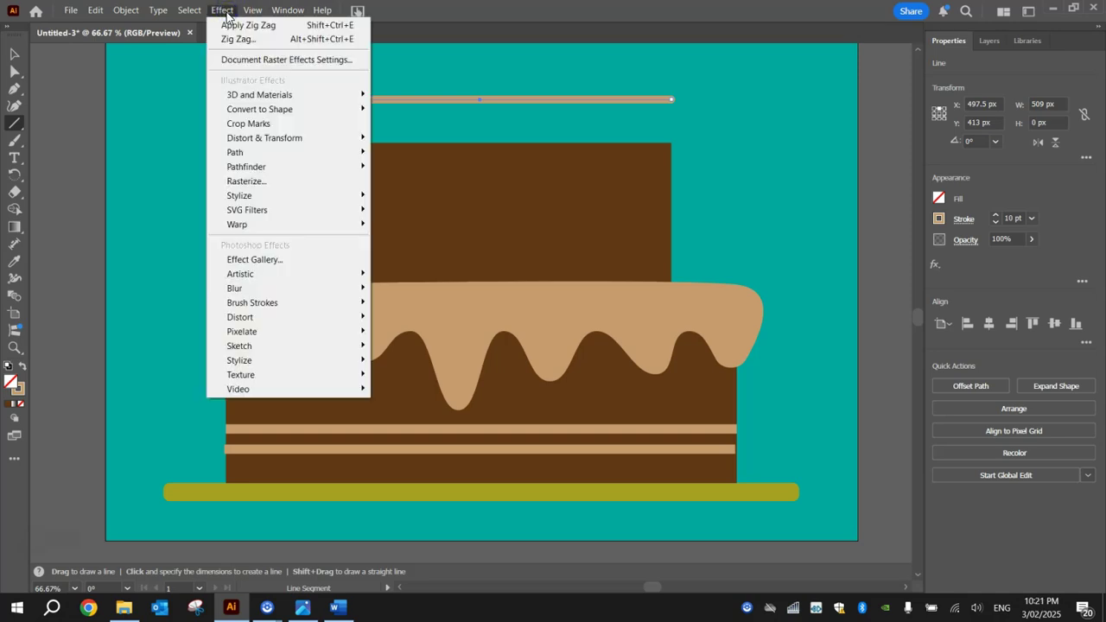
{"action": "left_click", "coordinate": [224, 26]}
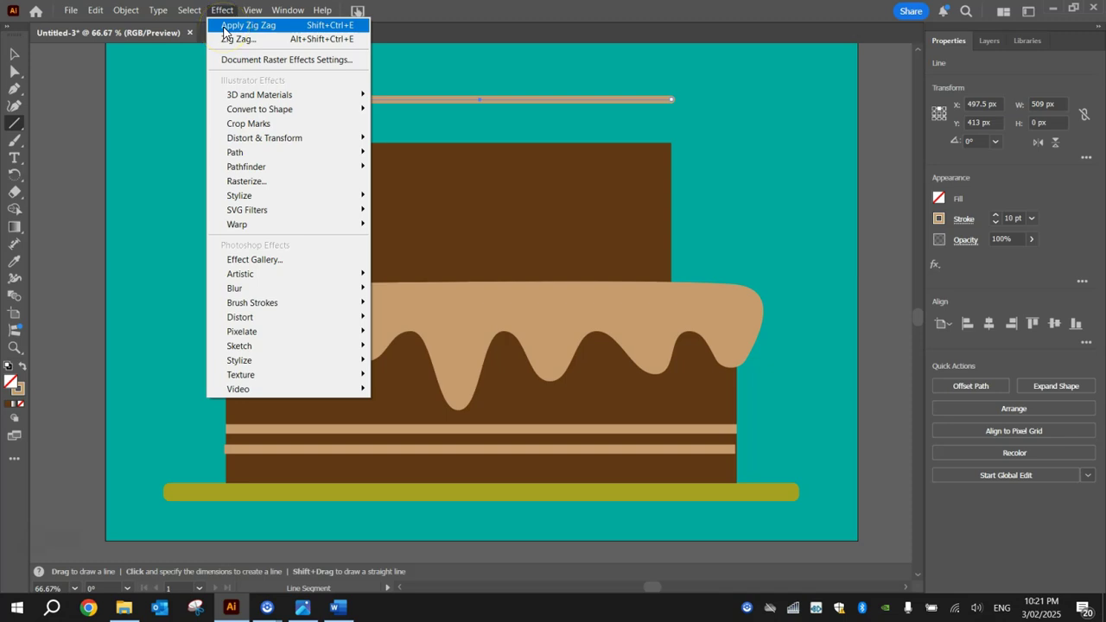
{"action": "left_click", "coordinate": [223, 30]}
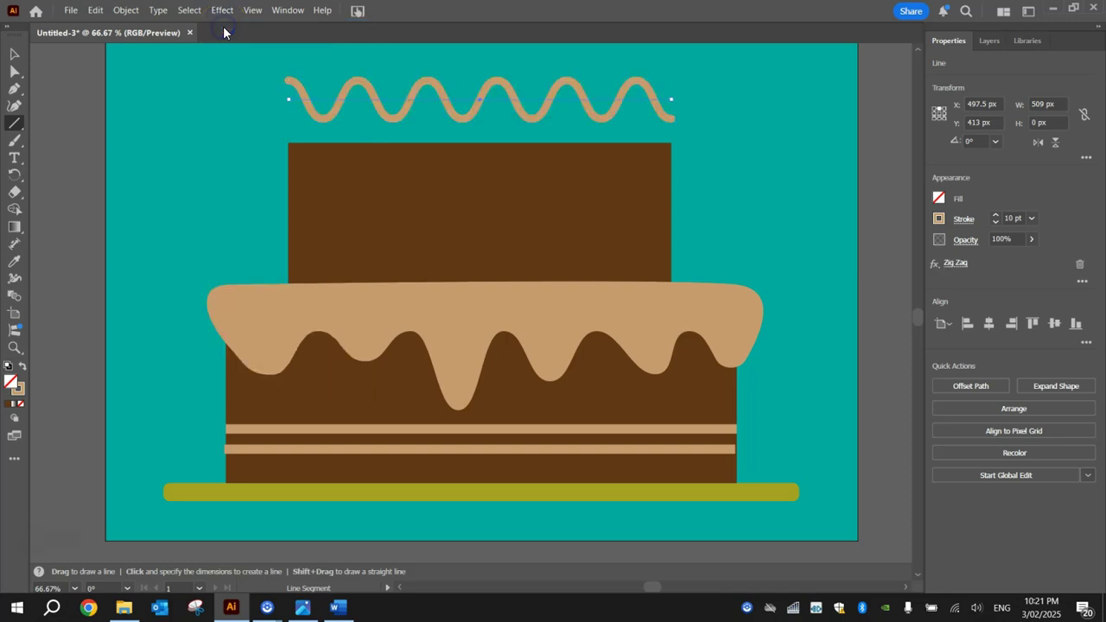
{"action": "left_click", "coordinate": [15, 52]}
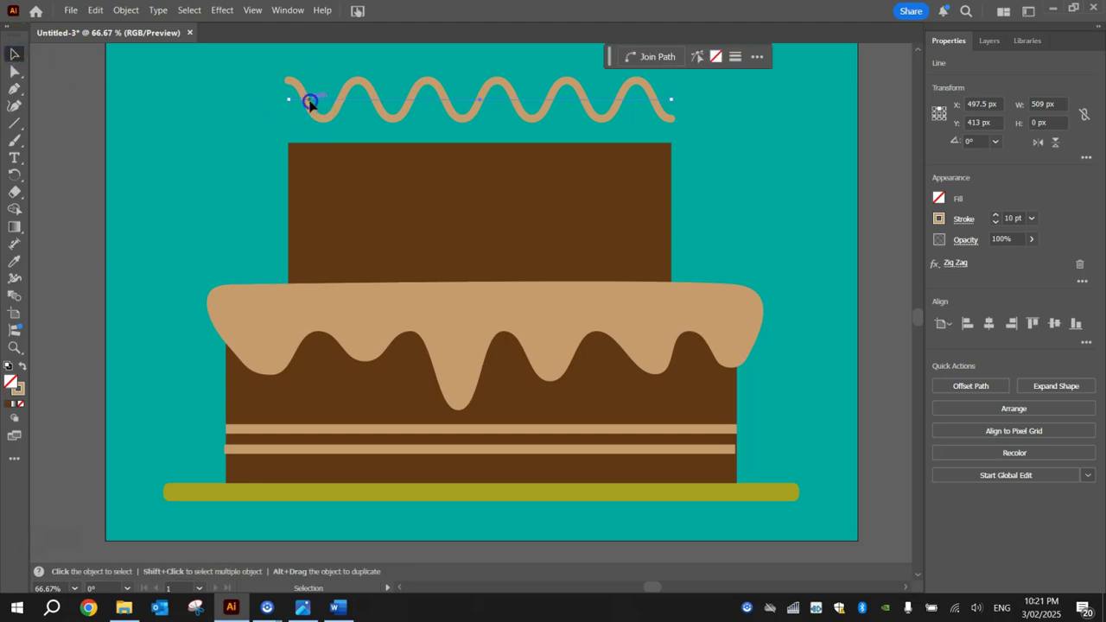
{"action": "left_click", "coordinate": [125, 10]}
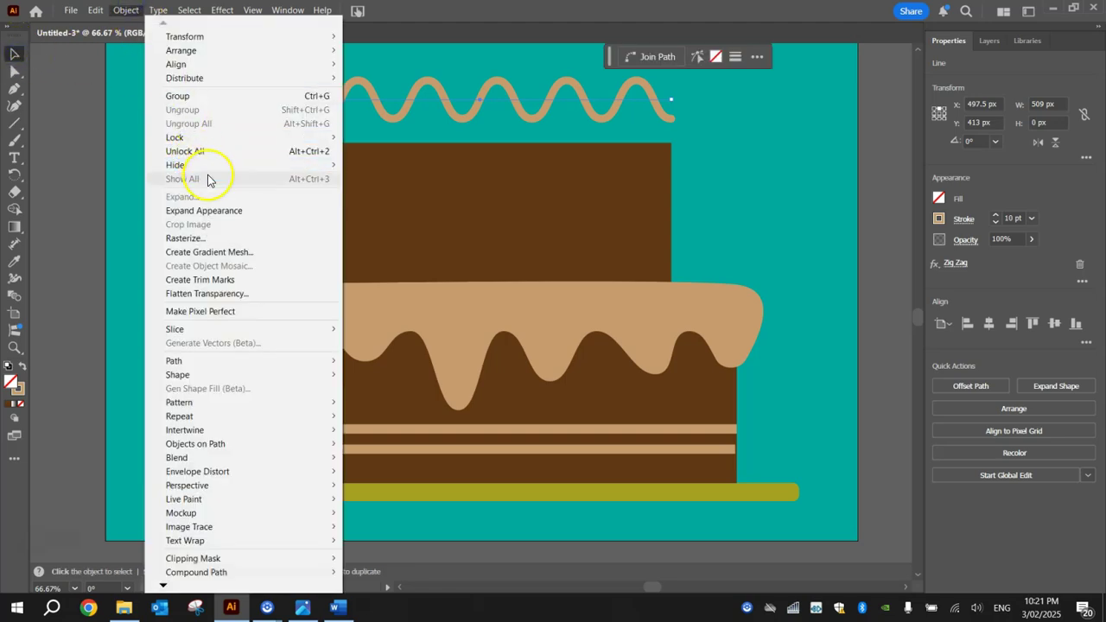
{"action": "left_click", "coordinate": [254, 211]}
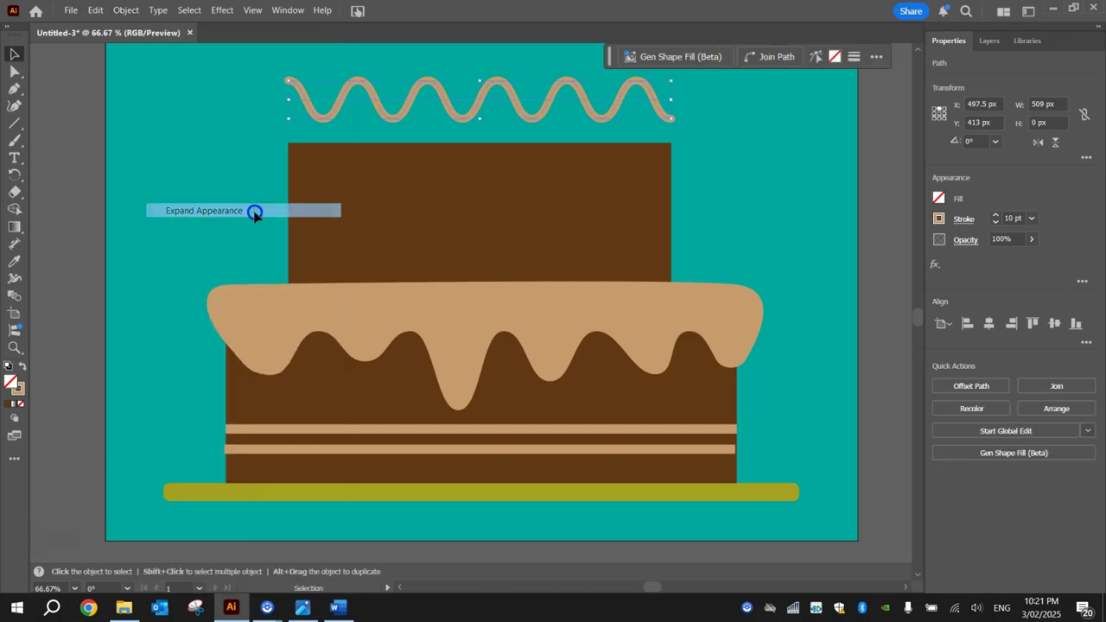
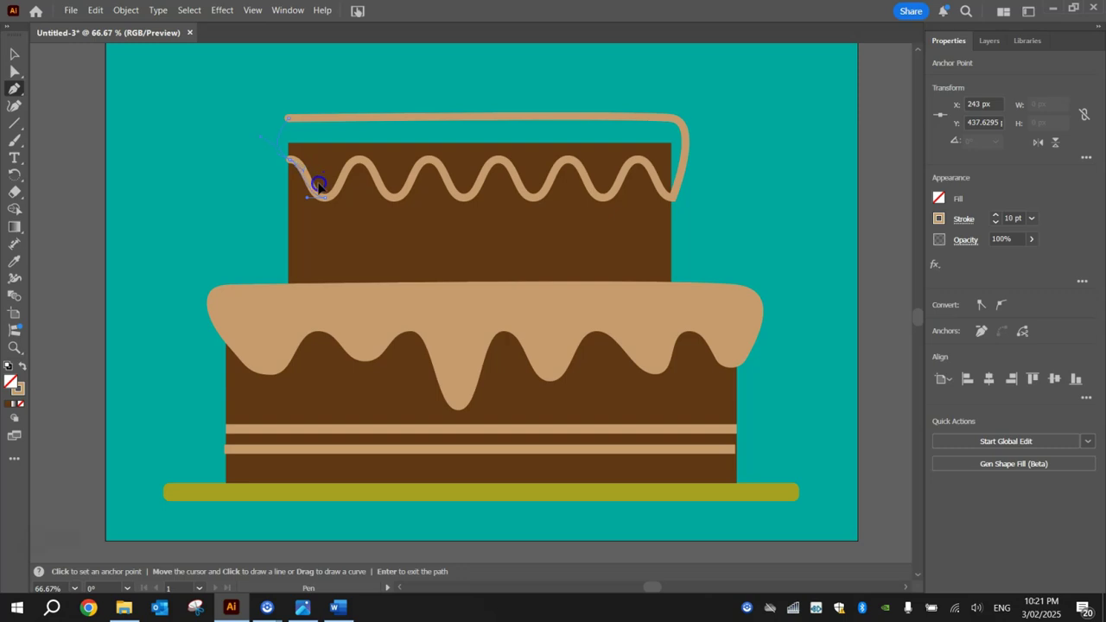
Close the wavy icing outline at its left end and swap fill and stroke so it is filled with tan.
{"action": "left_click", "coordinate": [327, 191]}
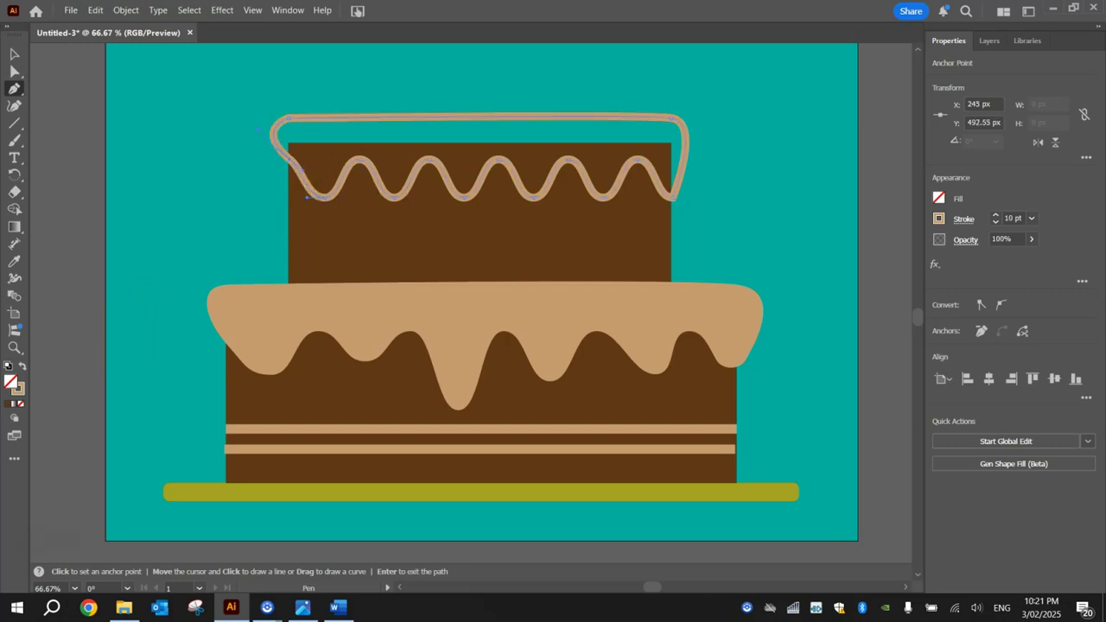
{"action": "left_click", "coordinate": [23, 368]}
Reshape the upper icing's left end by adjusting its anchor points into a tighter corner with a straighter slanted side.
{"action": "left_click", "coordinate": [16, 71]}
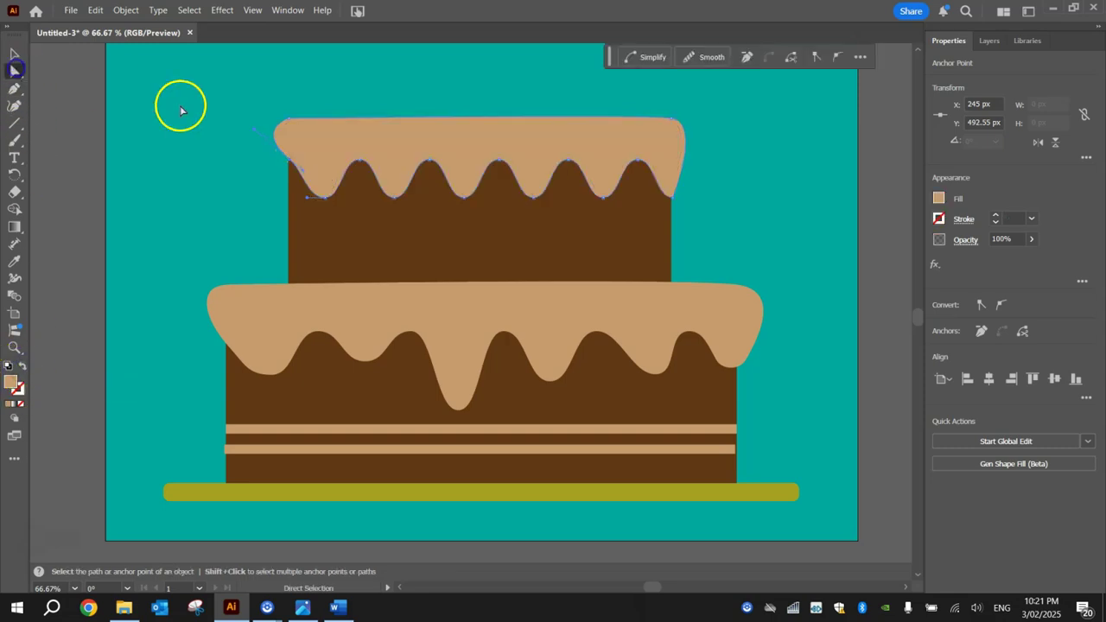
{"action": "scroll", "coordinate": [353, 162], "scroll_direction": "up", "scroll_amount": 1}
{"action": "scroll", "coordinate": [314, 141], "scroll_direction": "up", "scroll_amount": 1}
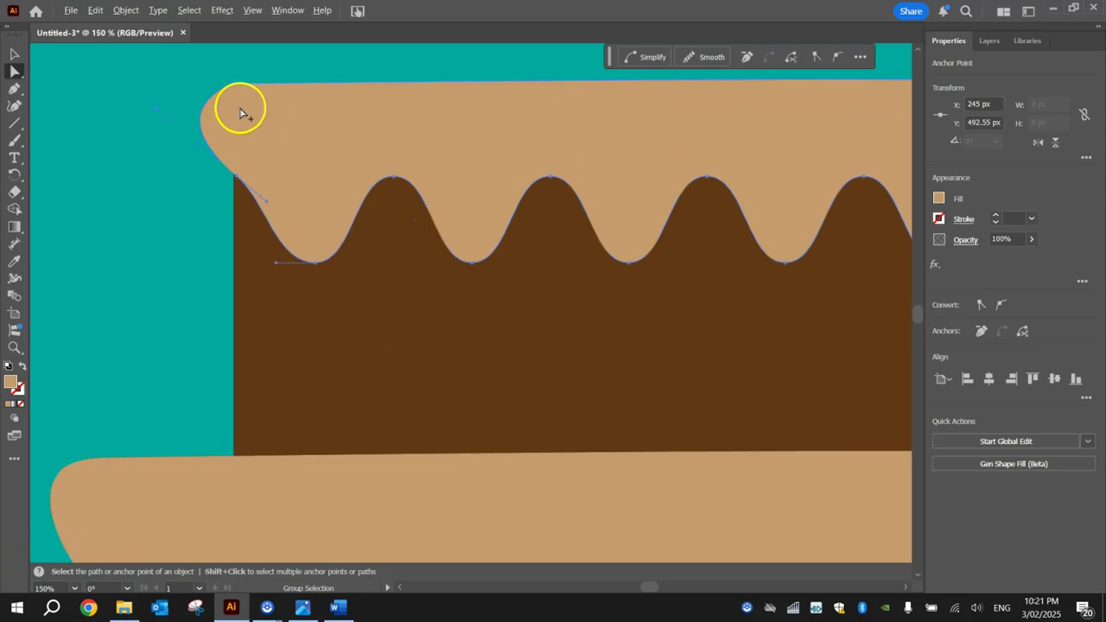
{"action": "left_click", "coordinate": [234, 87]}
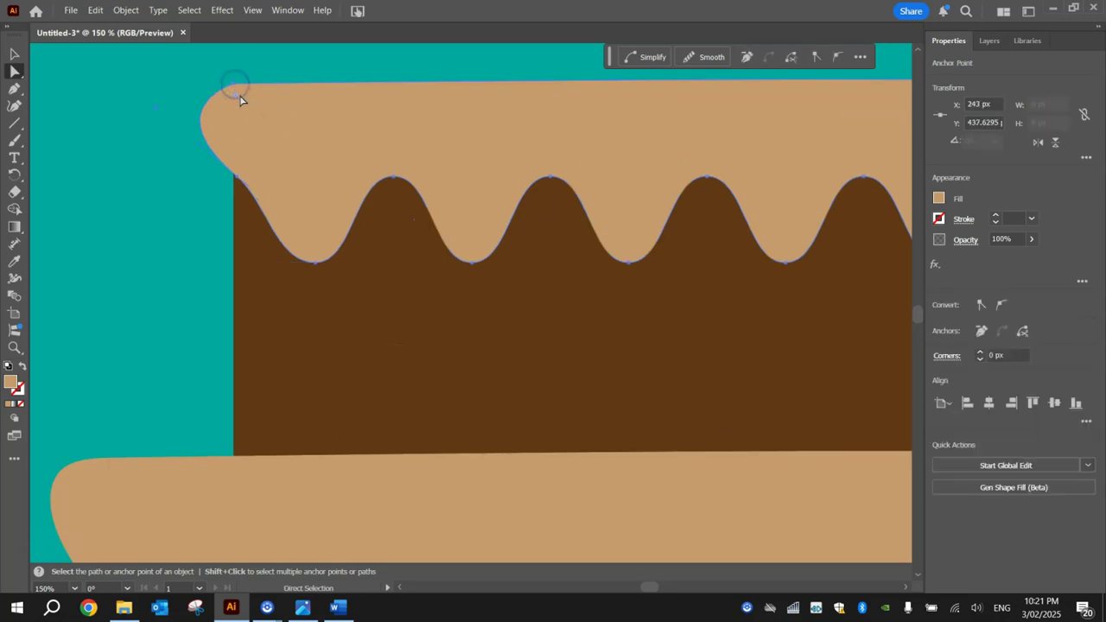
{"action": "left_click_drag", "start_coordinate": [240, 179], "coordinate": [258, 229]}
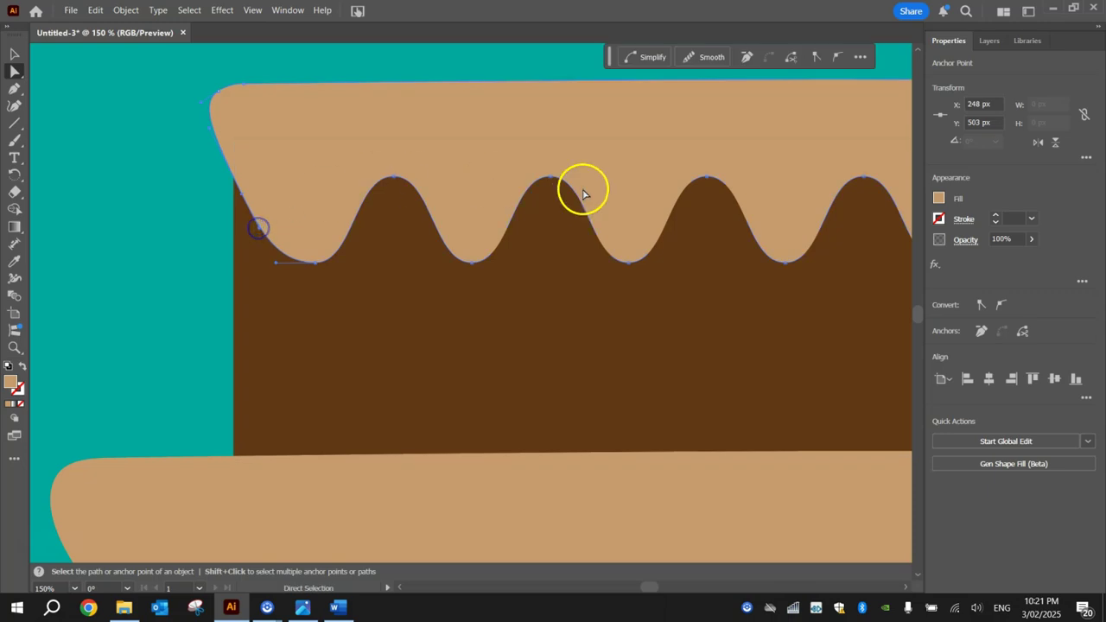
Vary the upper icing's first three drips by lengthening the first, shortening the second, and pulling the third down and slightly left.
{"action": "left_click", "coordinate": [317, 263]}
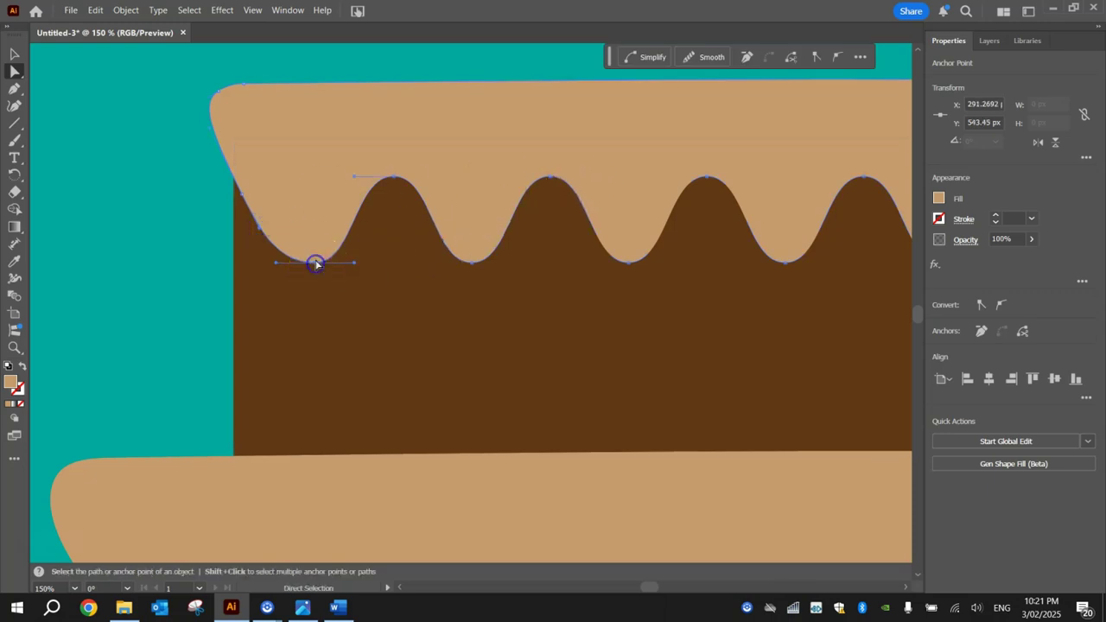
{"action": "left_click_drag", "start_coordinate": [317, 263], "coordinate": [316, 313]}
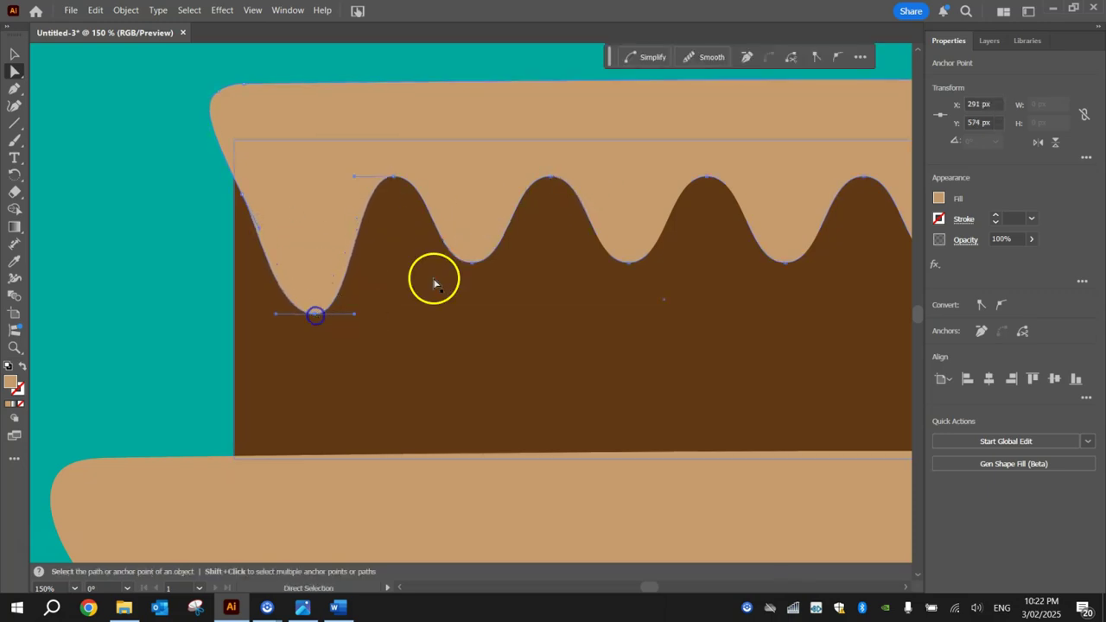
{"action": "left_click", "coordinate": [471, 260]}
{"action": "left_click_drag", "start_coordinate": [472, 259], "coordinate": [471, 235]}
{"action": "left_click_drag", "start_coordinate": [626, 263], "coordinate": [611, 283]}
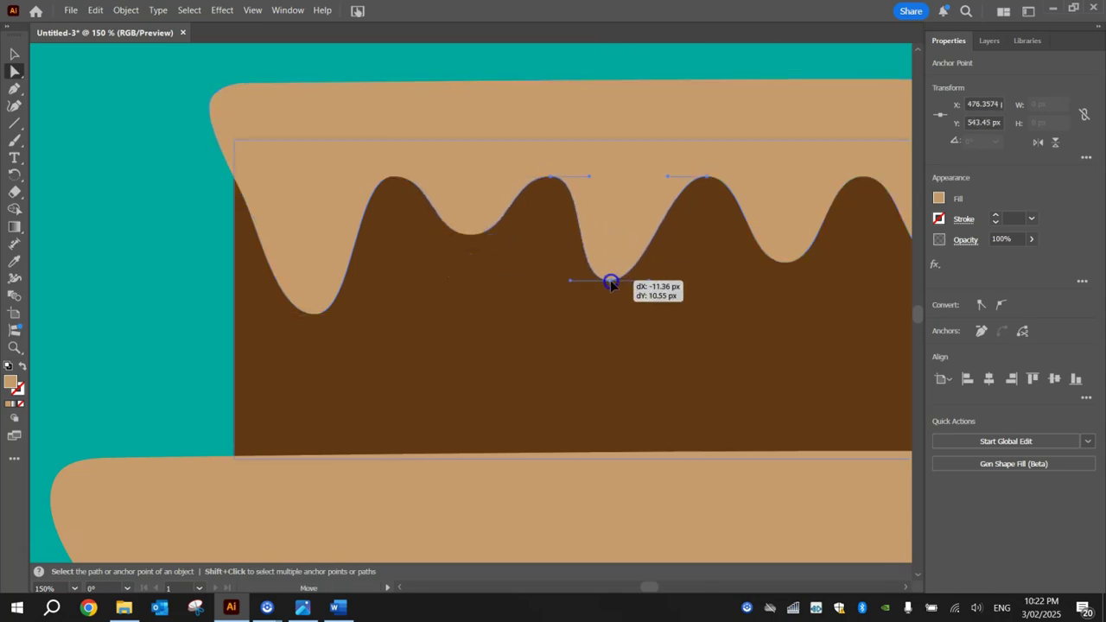
Lengthen the upper icing's fourth and fifth drips, raise the last one, adjust the right corner, and deselect the icing.
{"action": "left_click_drag", "start_coordinate": [731, 271], "coordinate": [438, 381]}
{"action": "left_click", "coordinate": [430, 266]}
{"action": "left_click", "coordinate": [585, 264]}
{"action": "left_click_drag", "start_coordinate": [586, 271], "coordinate": [606, 301]}
{"action": "left_click_drag", "start_coordinate": [750, 252], "coordinate": [728, 219]}
{"action": "left_click", "coordinate": [737, 87]}
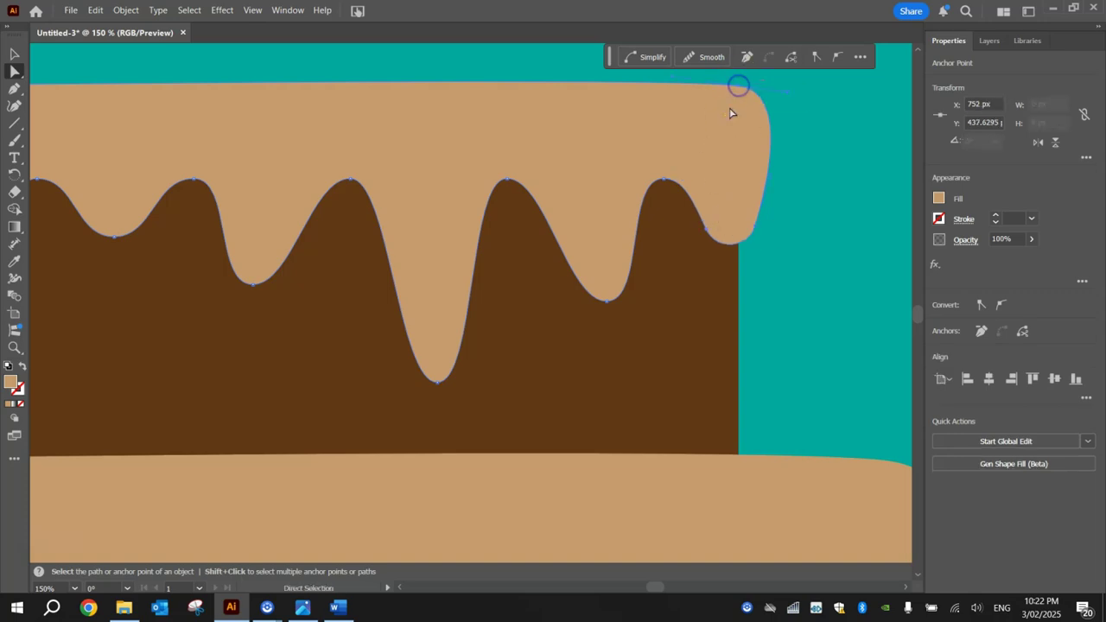
{"action": "scroll", "coordinate": [609, 162], "scroll_direction": "down", "scroll_amount": 2}
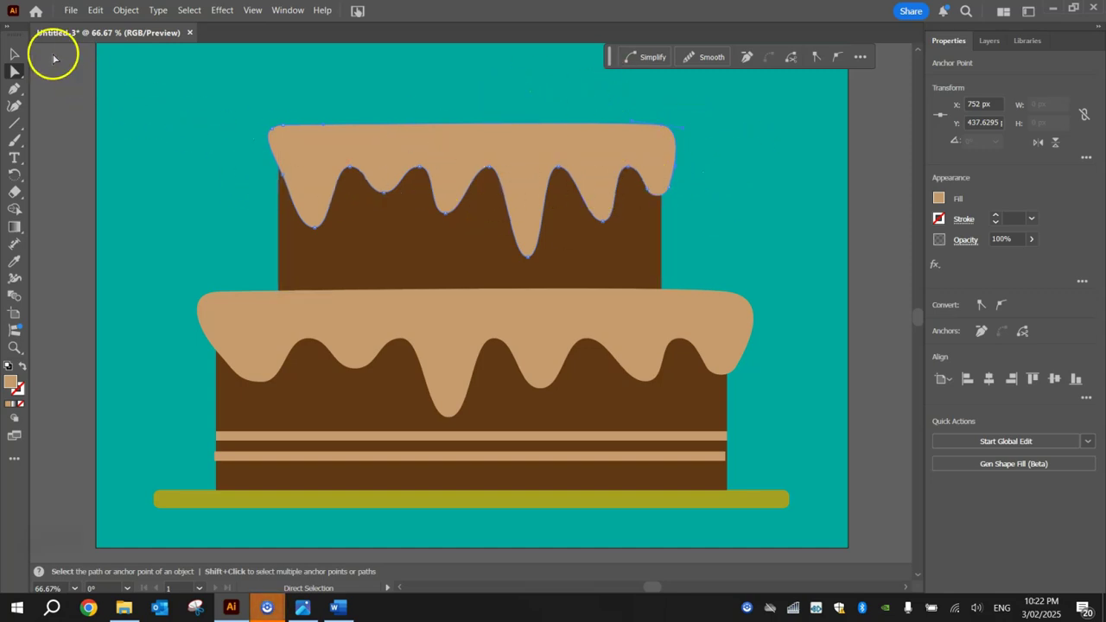
{"action": "left_click", "coordinate": [14, 54]}
{"action": "left_click", "coordinate": [243, 102]}
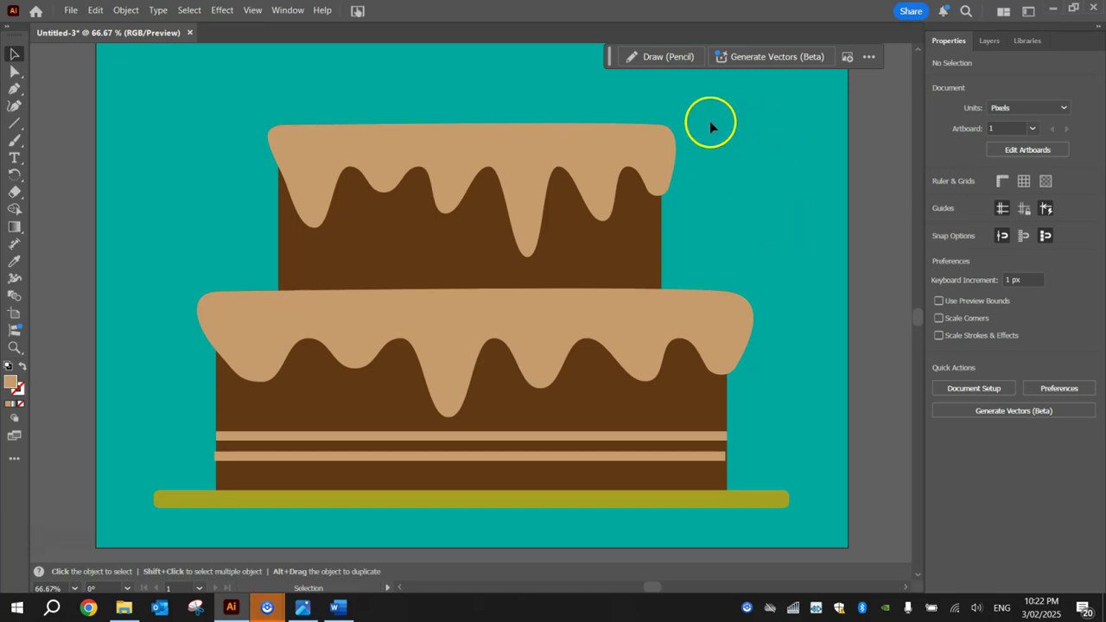
Draw an upright ellipse about 6 x 19 px near the upper icing's left end, fill it with magenta, and deselect it.
{"action": "left_click", "coordinate": [15, 124]}
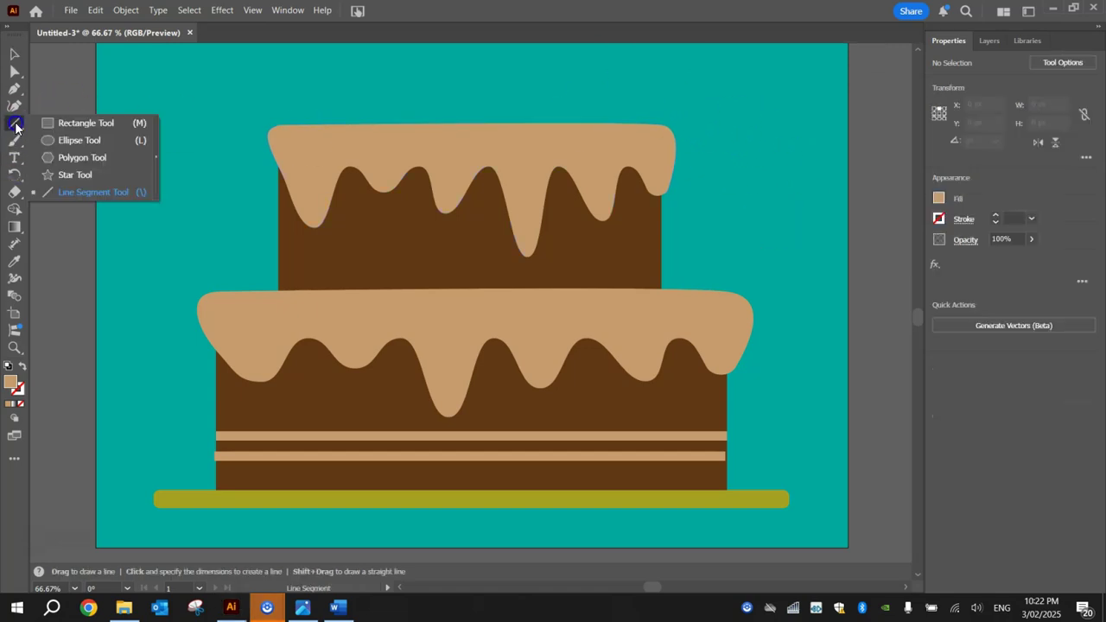
{"action": "left_click", "coordinate": [68, 143]}
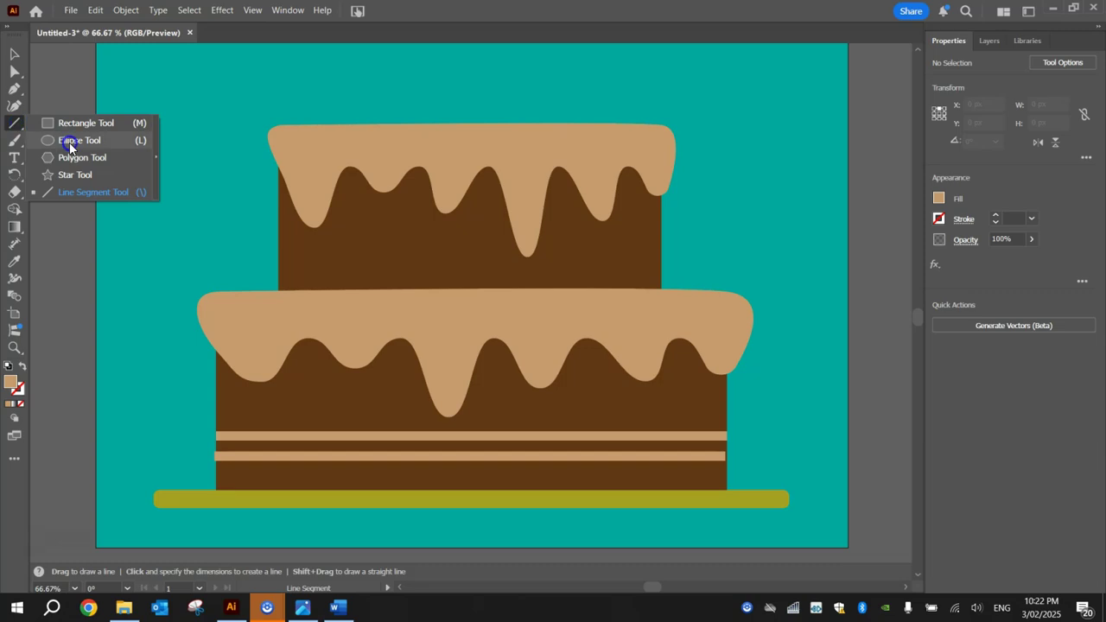
{"action": "scroll", "coordinate": [292, 125], "scroll_direction": "up", "scroll_amount": 3}
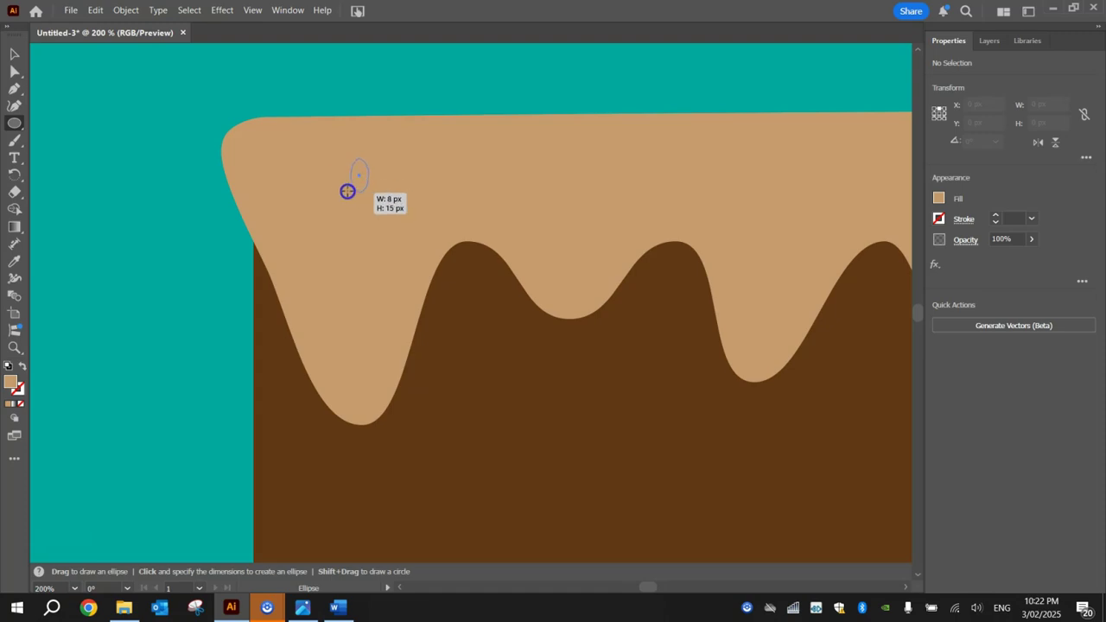
{"action": "left_click_drag", "start_coordinate": [354, 200], "coordinate": [354, 200]}
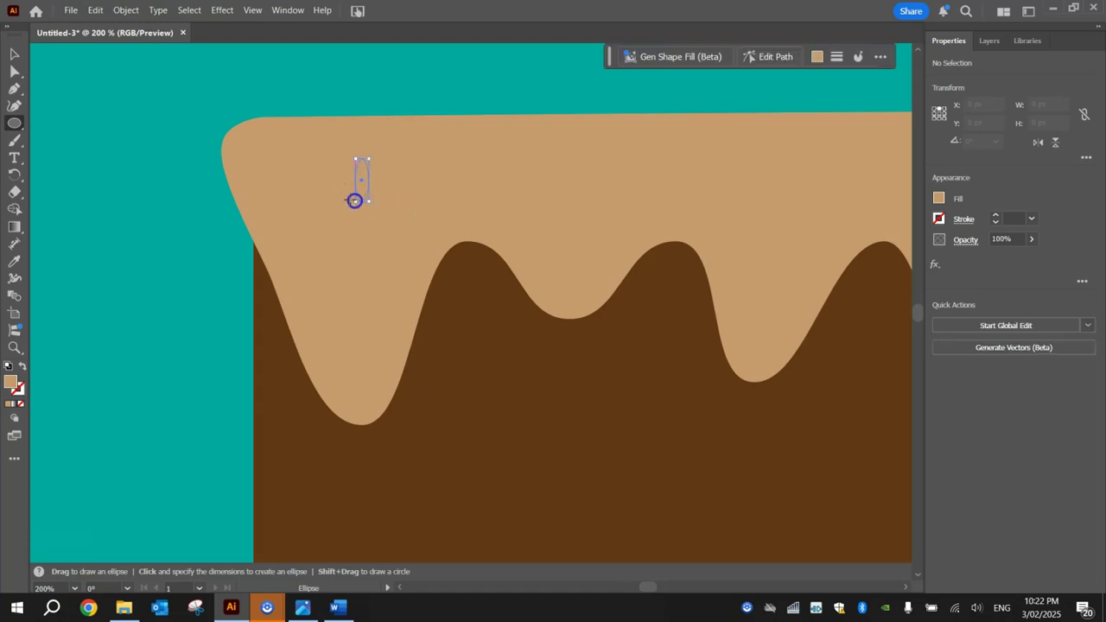
{"action": "left_click", "coordinate": [939, 199]}
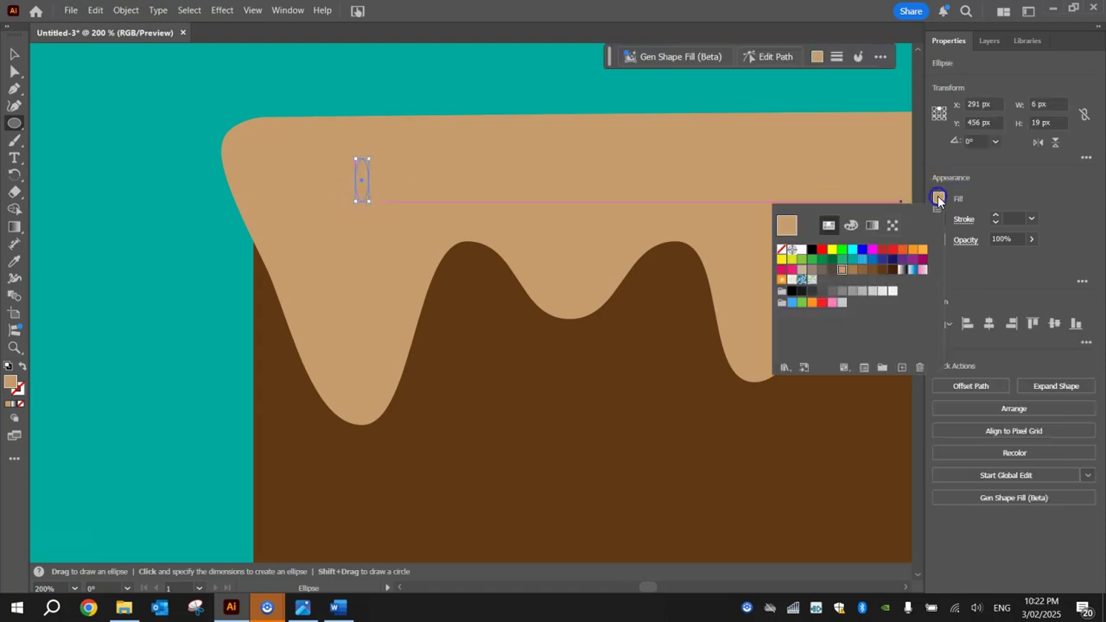
{"action": "left_click", "coordinate": [1084, 95]}
{"action": "left_click", "coordinate": [14, 54]}
{"action": "left_click", "coordinate": [222, 55]}
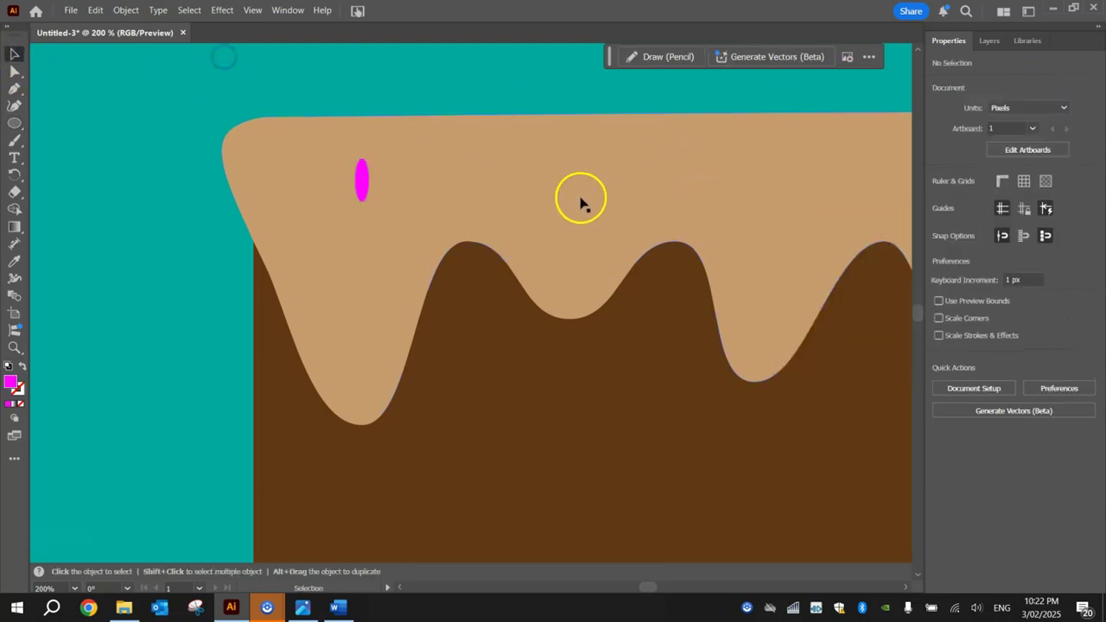
Duplicate the magenta sprinkle four times at varied heights across the upper icing.
{"action": "scroll", "coordinate": [581, 205], "scroll_direction": "down", "scroll_amount": 2}
{"action": "left_click_drag", "start_coordinate": [680, 210], "coordinate": [452, 229]}
{"action": "left_click", "coordinate": [245, 211]}
{"action": "left_click_drag", "start_coordinate": [245, 212], "coordinate": [750, 224]}
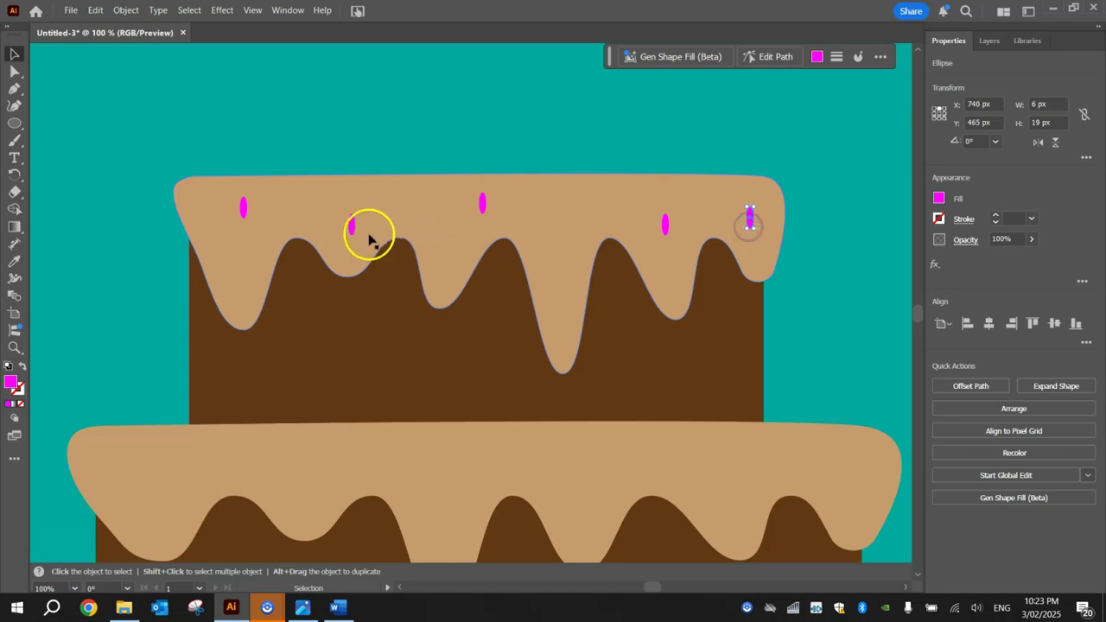
Rotate the second sprinkle from the left to about 310° and the third to about 98°.
{"action": "scroll", "coordinate": [370, 240], "scroll_direction": "up", "scroll_amount": 5}
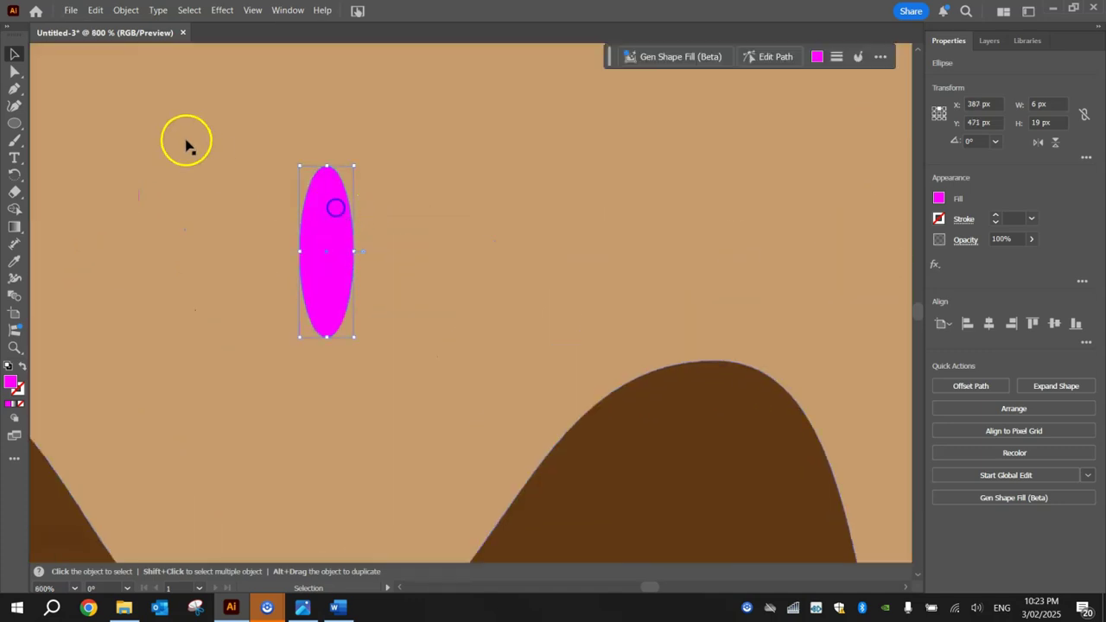
{"action": "left_click_drag", "start_coordinate": [358, 160], "coordinate": [415, 215]}
{"action": "scroll", "coordinate": [721, 165], "scroll_direction": "down", "scroll_amount": 4}
{"action": "left_click_drag", "start_coordinate": [765, 134], "coordinate": [355, 316]}
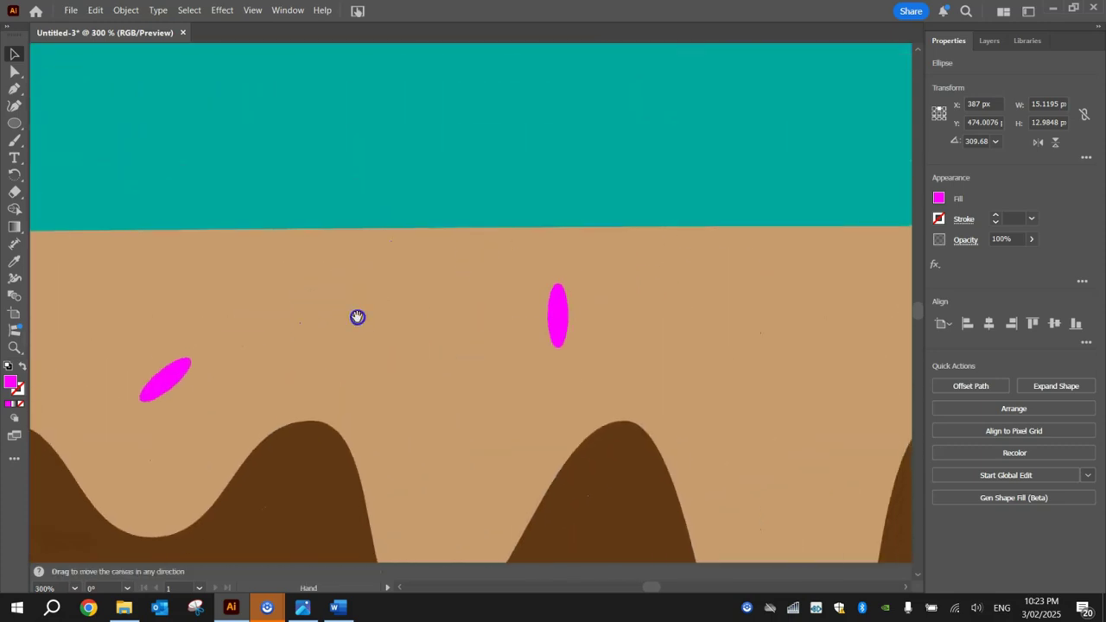
{"action": "left_click_drag", "start_coordinate": [543, 279], "coordinate": [430, 378]}
{"action": "left_click_drag", "start_coordinate": [683, 369], "coordinate": [337, 354]}
{"action": "key", "text": "ctrl+z"}
{"action": "key", "text": "ctrl+z"}
{"action": "key", "text": "ctrl+z"}
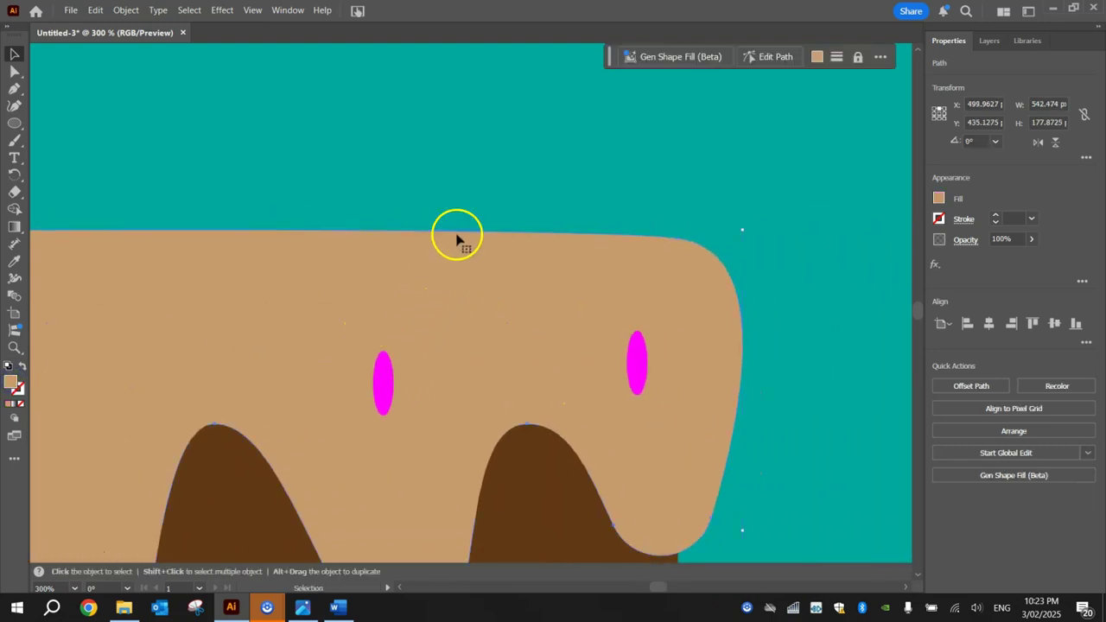
Rotate the fourth sprinkle from the left to about 325° and the fifth to about 48°.
{"action": "left_click_drag", "start_coordinate": [502, 213], "coordinate": [264, 129]}
{"action": "left_click", "coordinate": [281, 279]}
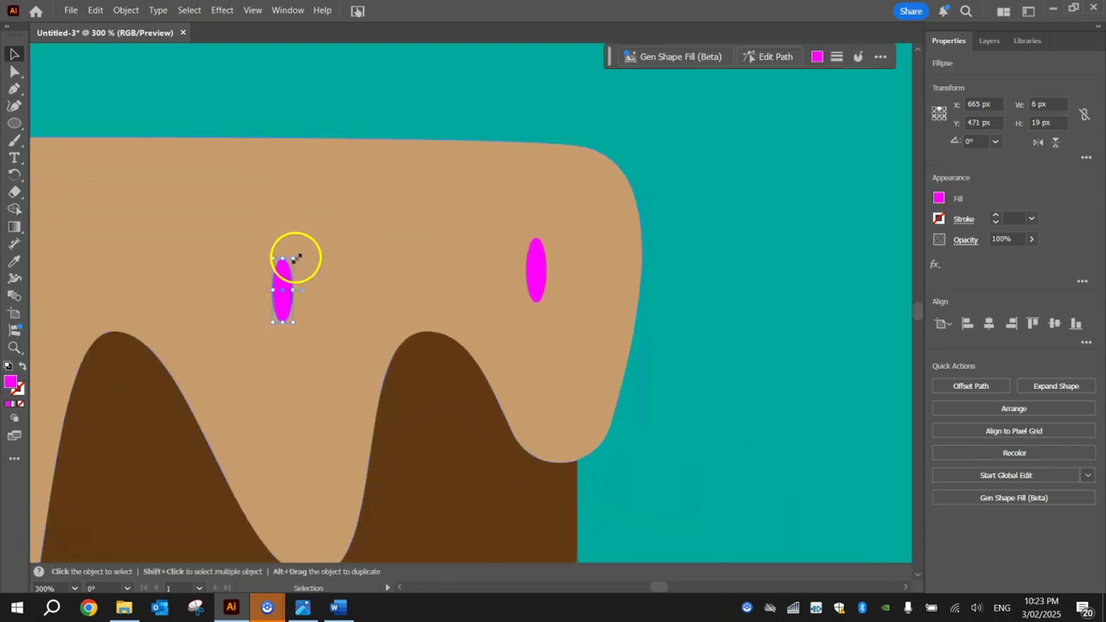
{"action": "left_click_drag", "start_coordinate": [293, 256], "coordinate": [318, 264]}
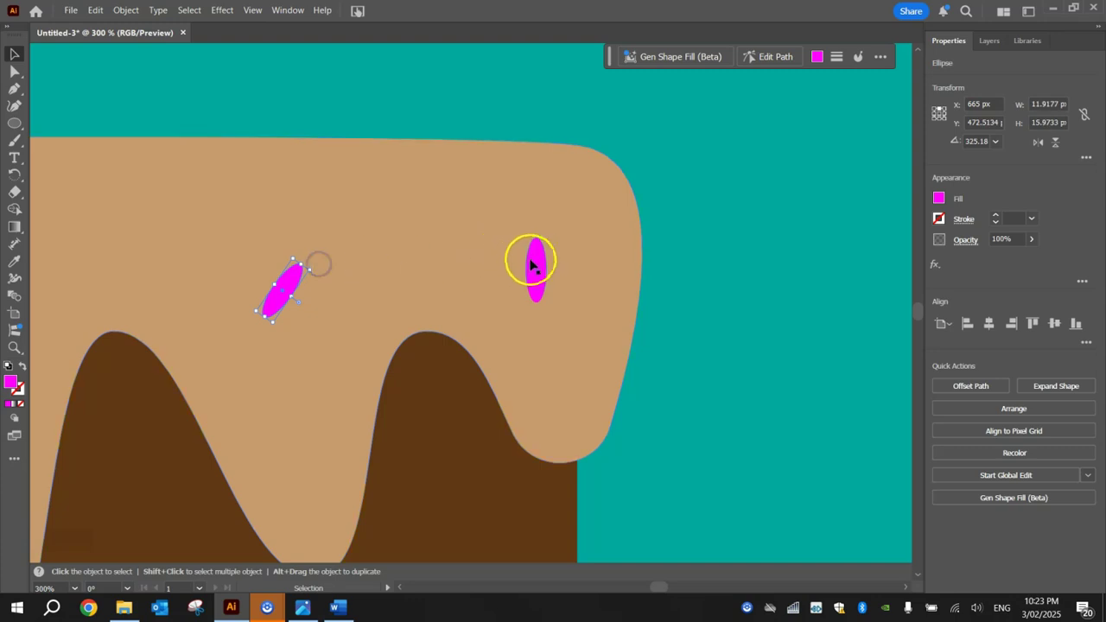
{"action": "left_click_drag", "start_coordinate": [523, 234], "coordinate": [484, 249]}
Move the third sprinkle slightly to the right along the upper icing.
{"action": "scroll", "coordinate": [329, 324], "scroll_direction": "down", "scroll_amount": 4}
{"action": "scroll", "coordinate": [238, 351], "scroll_direction": "up", "scroll_amount": 1}
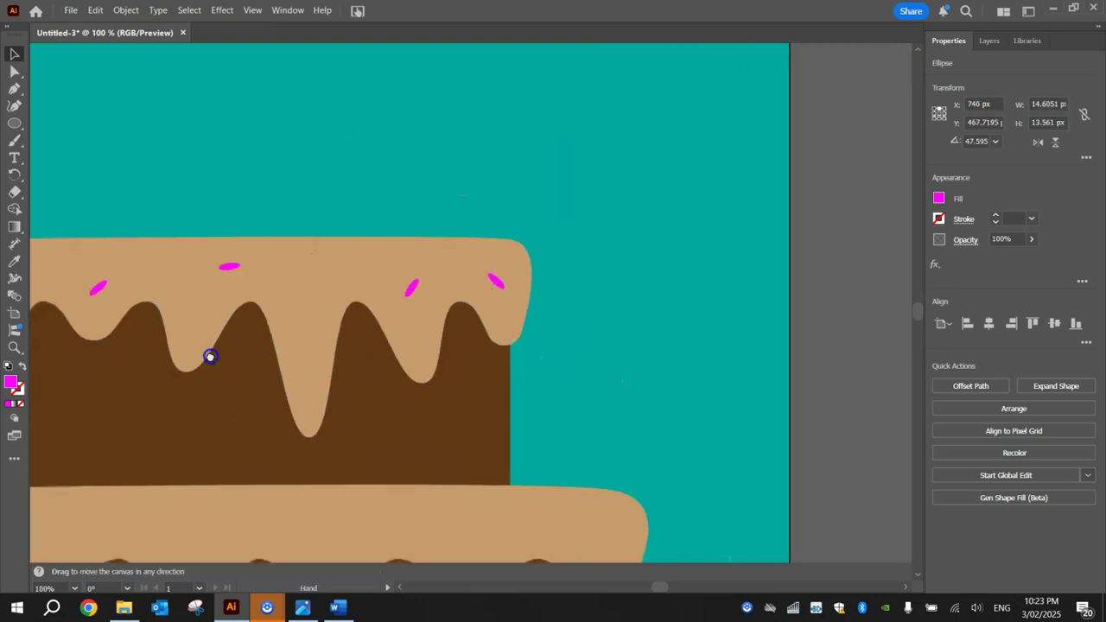
{"action": "scroll", "coordinate": [424, 303], "scroll_direction": "left", "scroll_amount": 3}
{"action": "left_click_drag", "start_coordinate": [404, 260], "coordinate": [424, 260]}
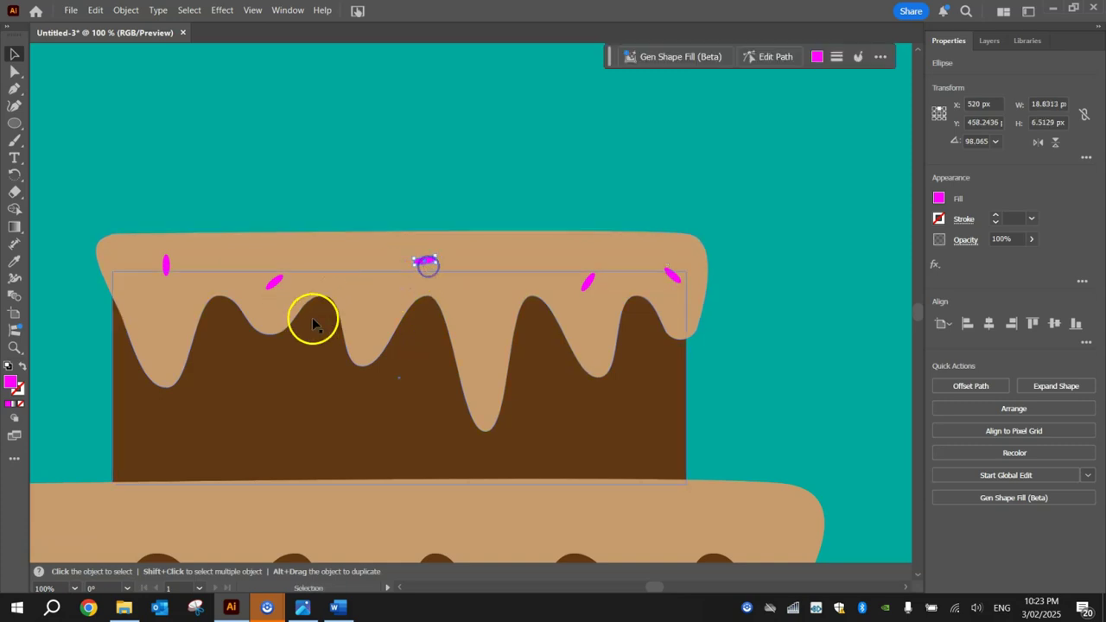
Duplicate the five magenta sprinkles of the upper icing together onto the lower tier's icing.
{"action": "left_click", "coordinate": [401, 184]}
{"action": "scroll", "coordinate": [452, 262], "scroll_direction": "down", "scroll_amount": 1}
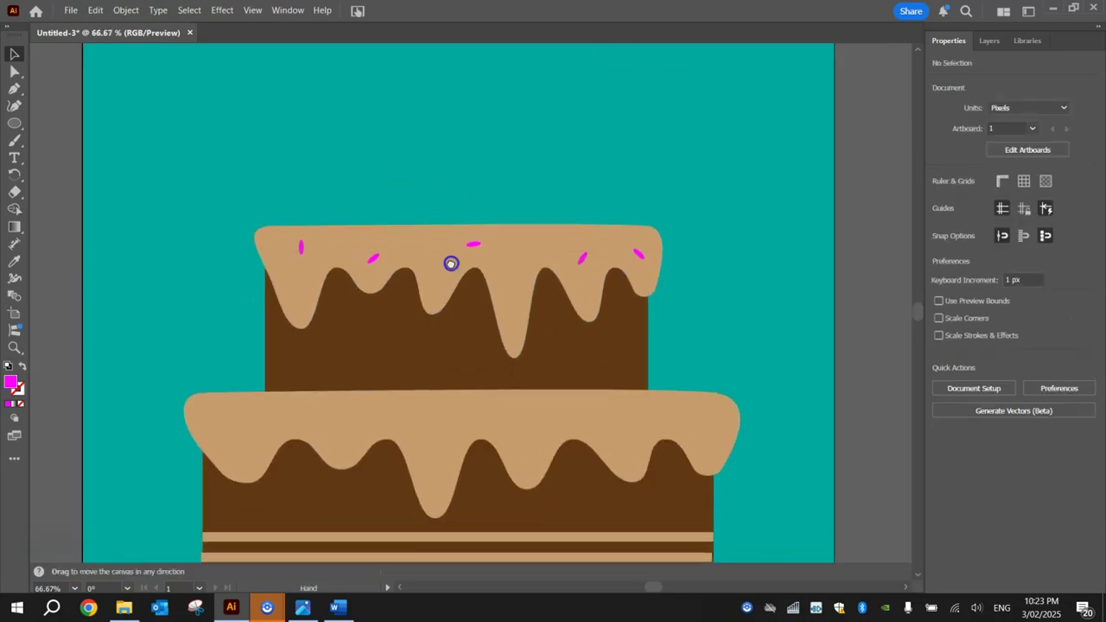
{"action": "scroll", "coordinate": [448, 235], "scroll_direction": "down", "scroll_amount": 1}
{"action": "left_click", "coordinate": [299, 220]}
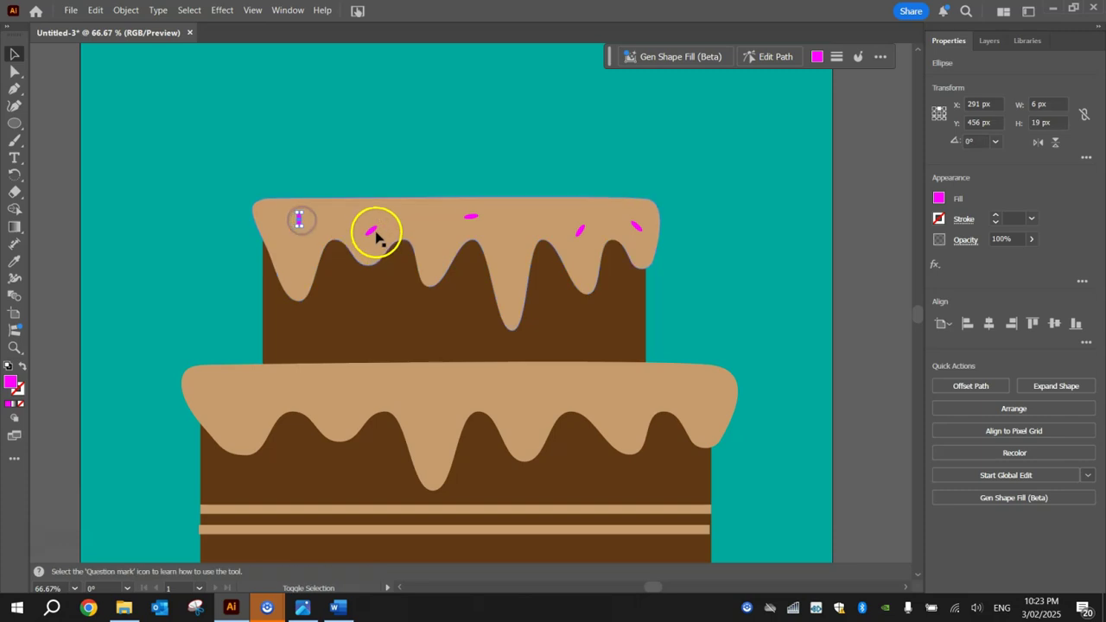
{"action": "left_click", "coordinate": [372, 231], "text": "shift"}
{"action": "left_click", "coordinate": [472, 217], "text": "shift"}
{"action": "left_click", "coordinate": [581, 232], "text": "shift"}
{"action": "left_click", "coordinate": [637, 229], "text": "shift"}
{"action": "left_click_drag", "start_coordinate": [637, 229], "coordinate": [530, 388]}
{"action": "left_click", "coordinate": [752, 302]}
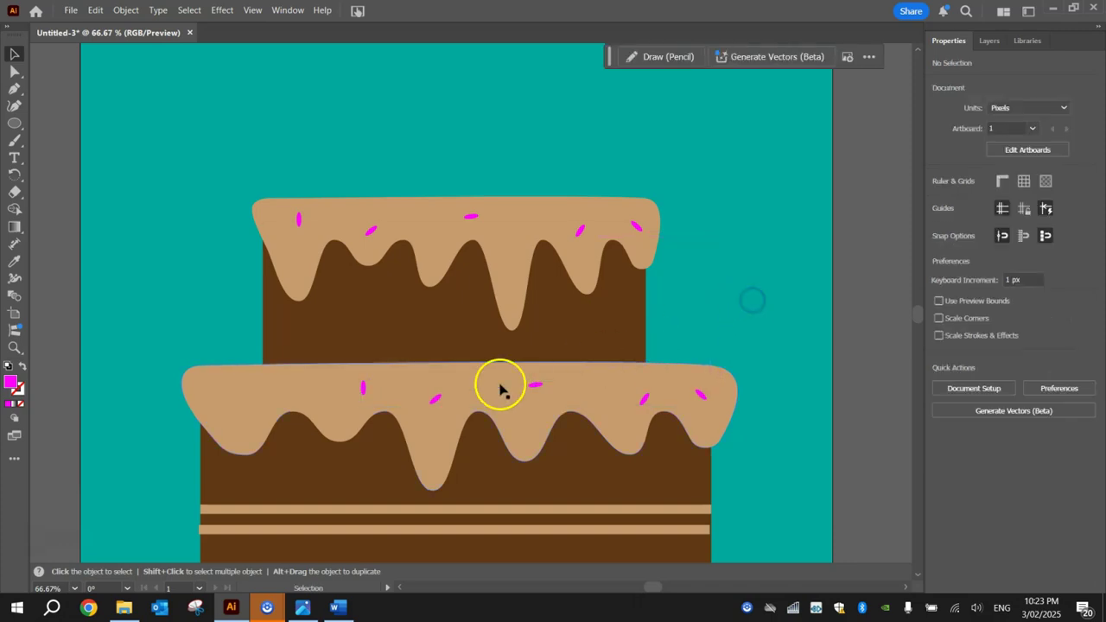
Duplicate the lower icing's vertical sprinkle twice toward its left end, rotating the copies to about 324° and 41°.
{"action": "left_click_drag", "start_coordinate": [374, 396], "coordinate": [240, 412]}
{"action": "left_click_drag", "start_coordinate": [352, 390], "coordinate": [307, 390]}
{"action": "scroll", "coordinate": [264, 390], "scroll_direction": "up", "scroll_amount": 2}
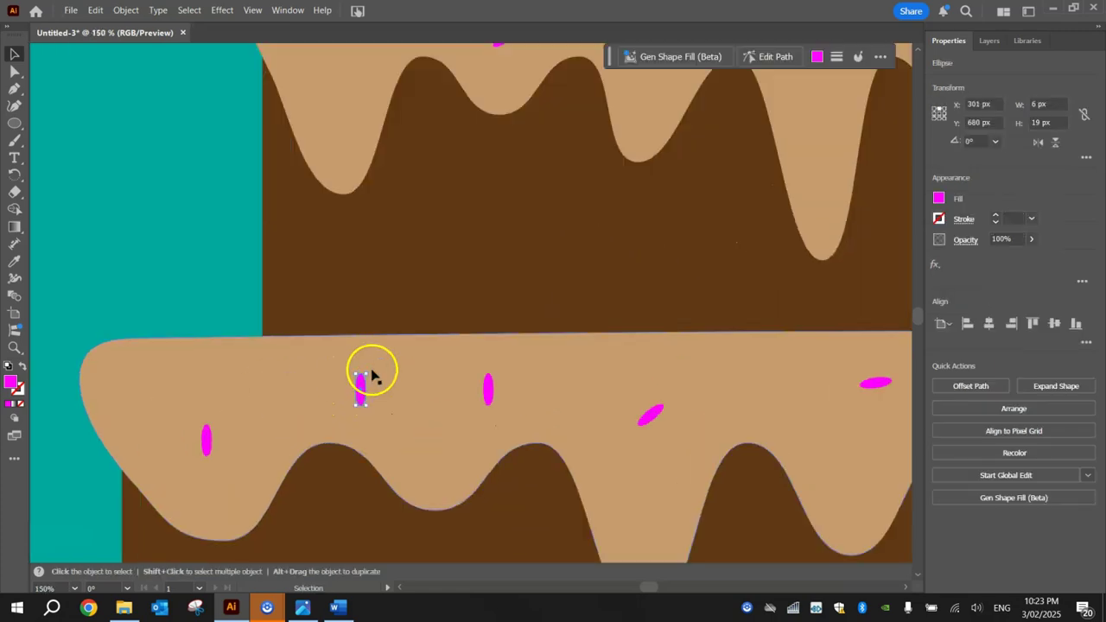
{"action": "scroll", "coordinate": [373, 377], "scroll_direction": "up", "scroll_amount": 3}
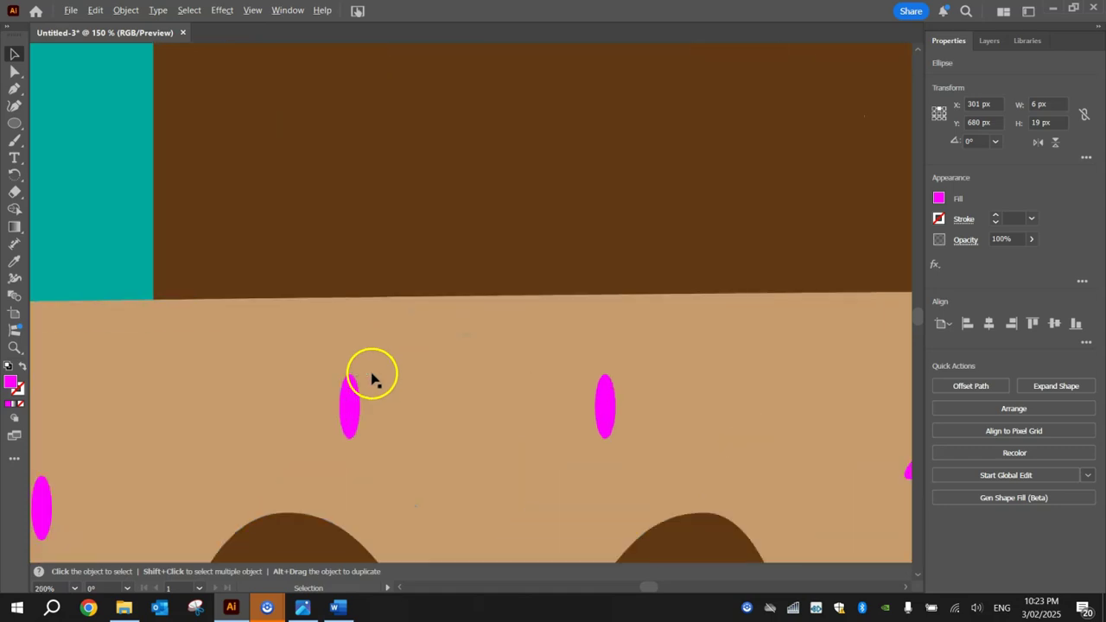
{"action": "left_click_drag", "start_coordinate": [357, 371], "coordinate": [388, 386]}
{"action": "left_click_drag", "start_coordinate": [257, 435], "coordinate": [534, 323]}
{"action": "left_click", "coordinate": [207, 437]}
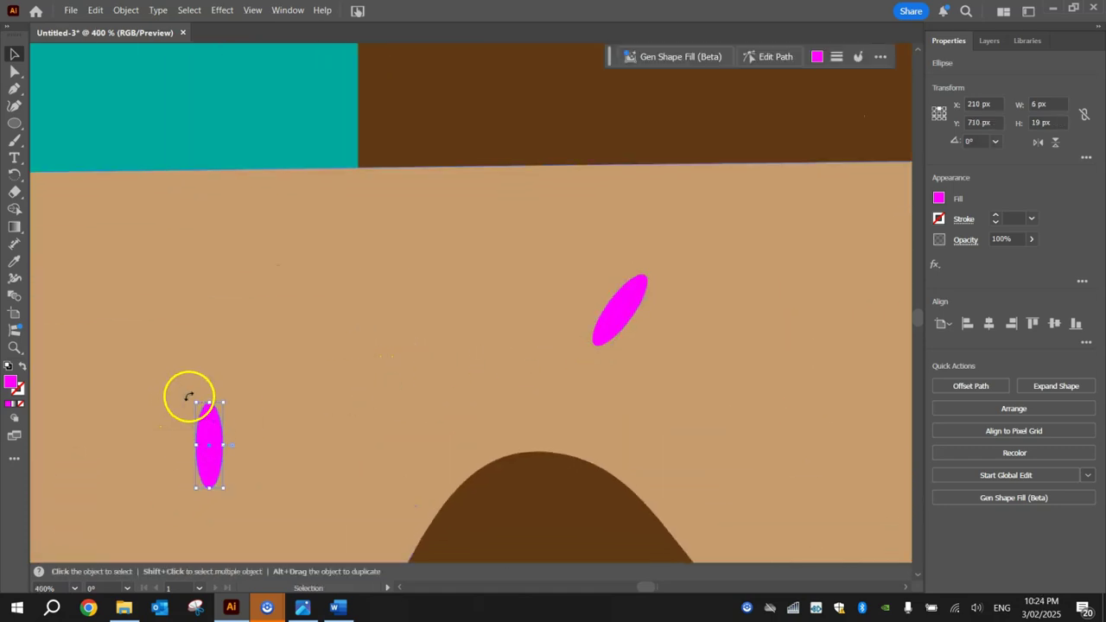
{"action": "left_click_drag", "start_coordinate": [188, 397], "coordinate": [148, 407]}
{"action": "scroll", "coordinate": [363, 378], "scroll_direction": "down", "scroll_amount": 4}
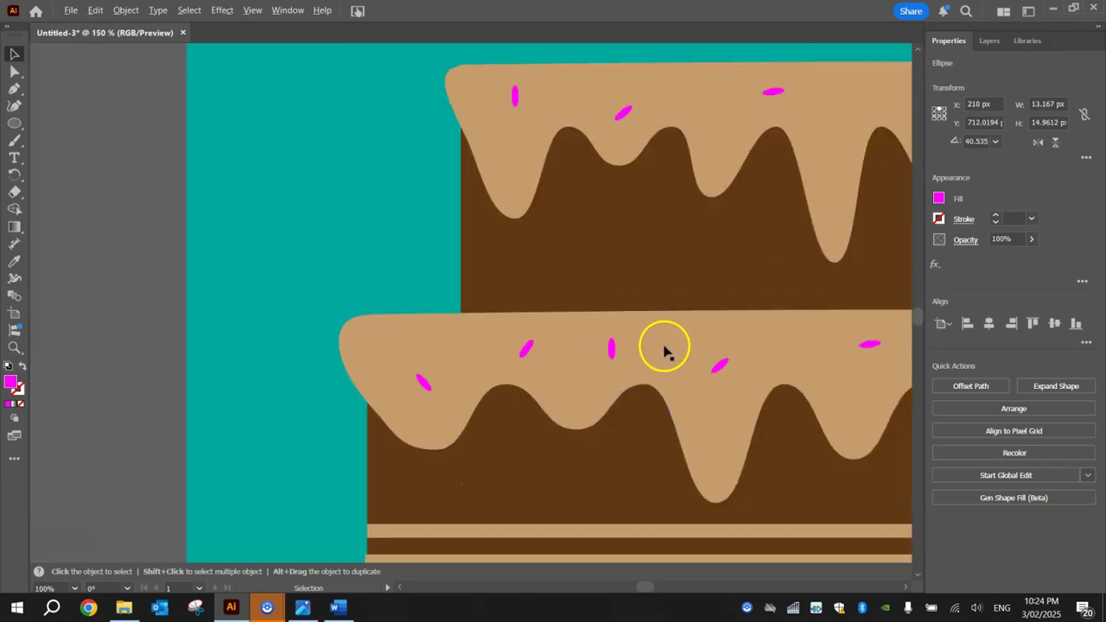
{"action": "scroll", "coordinate": [664, 352], "scroll_direction": "down", "scroll_amount": 3}
Duplicate the leftmost magenta sprinkle up and to the left on the lower icing and fill the copy with yellow.
{"action": "left_click", "coordinate": [563, 353]}
{"action": "left_click_drag", "start_coordinate": [730, 314], "coordinate": [457, 299]}
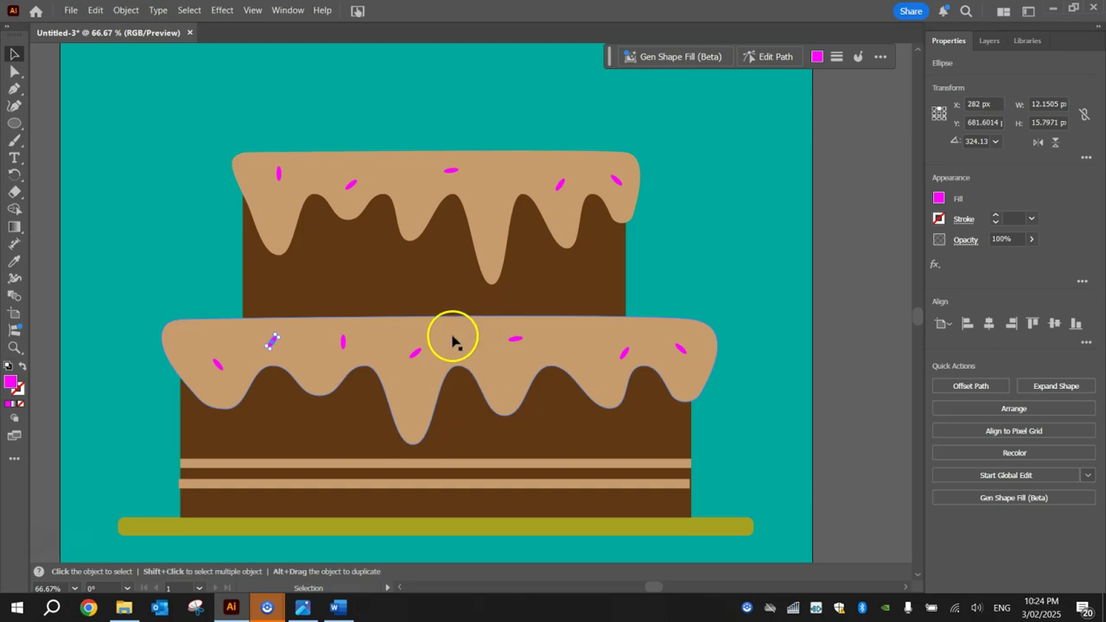
{"action": "scroll", "coordinate": [435, 354], "scroll_direction": "up", "scroll_amount": 3}
{"action": "left_click_drag", "start_coordinate": [282, 363], "coordinate": [807, 328]}
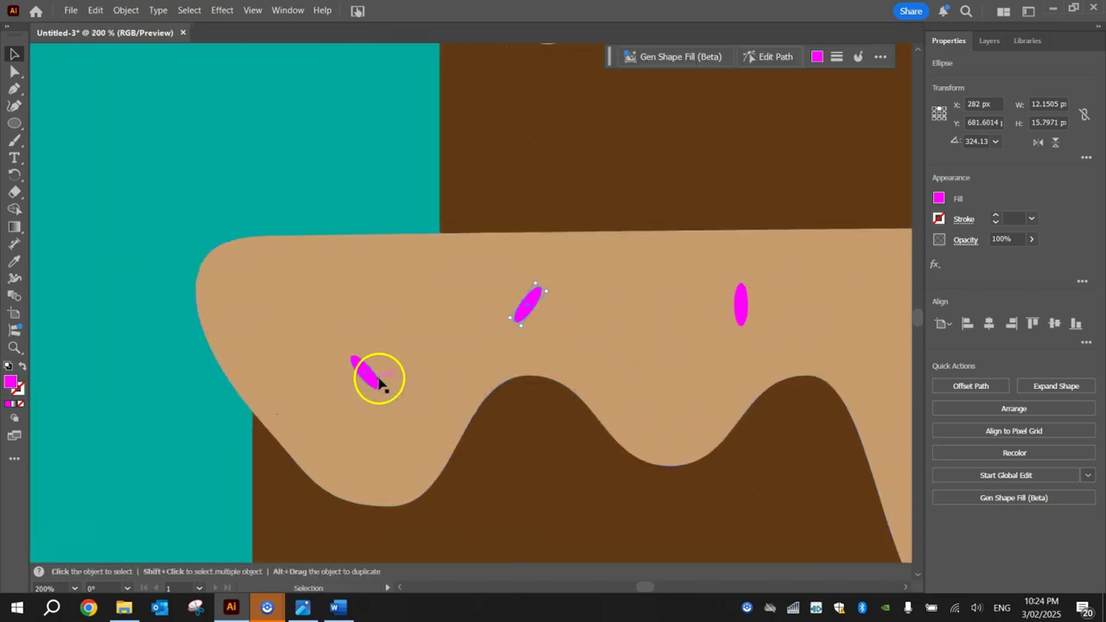
{"action": "left_click_drag", "start_coordinate": [374, 380], "coordinate": [311, 304]}
{"action": "left_click", "coordinate": [940, 197]}
{"action": "left_click", "coordinate": [781, 224]}
Spread yellow sprinkle copies along the lower icing and its drips at varied angles.
{"action": "scroll", "coordinate": [375, 291], "scroll_direction": "up", "scroll_amount": 2}
{"action": "scroll", "coordinate": [375, 291], "scroll_direction": "down", "scroll_amount": 4}
{"action": "left_click_drag", "start_coordinate": [121, 305], "coordinate": [577, 306]}
{"action": "left_click_drag", "start_coordinate": [577, 306], "coordinate": [707, 299]}
{"action": "scroll", "coordinate": [707, 299], "scroll_direction": "up", "scroll_amount": 3}
{"action": "left_click_drag", "start_coordinate": [785, 369], "coordinate": [847, 323]}
{"action": "left_click_drag", "start_coordinate": [234, 104], "coordinate": [391, 437]}
{"action": "scroll", "coordinate": [390, 437], "scroll_direction": "down", "scroll_amount": 5}
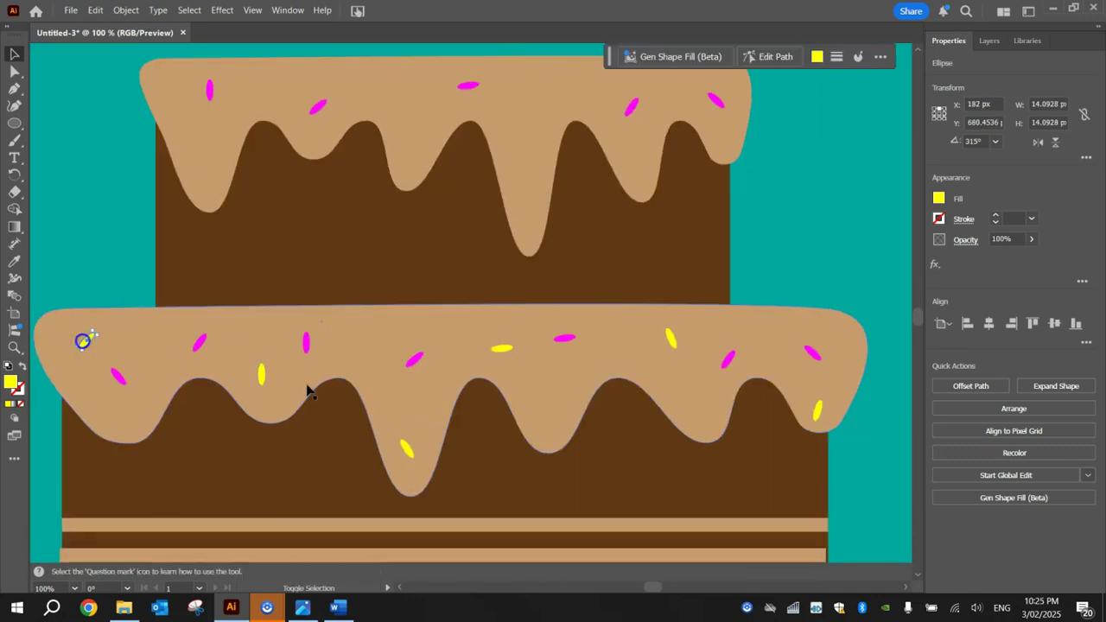
Add yellow and bright green sprinkles to the upper icing, rotating the green one near its right end to about 214°.
{"action": "left_click_drag", "start_coordinate": [309, 388], "coordinate": [525, 153]}
{"action": "left_click_drag", "start_coordinate": [349, 105], "coordinate": [786, 197]}
{"action": "scroll", "coordinate": [390, 94], "scroll_direction": "up", "scroll_amount": 3}
{"action": "scroll", "coordinate": [291, 420], "scroll_direction": "up", "scroll_amount": 3}
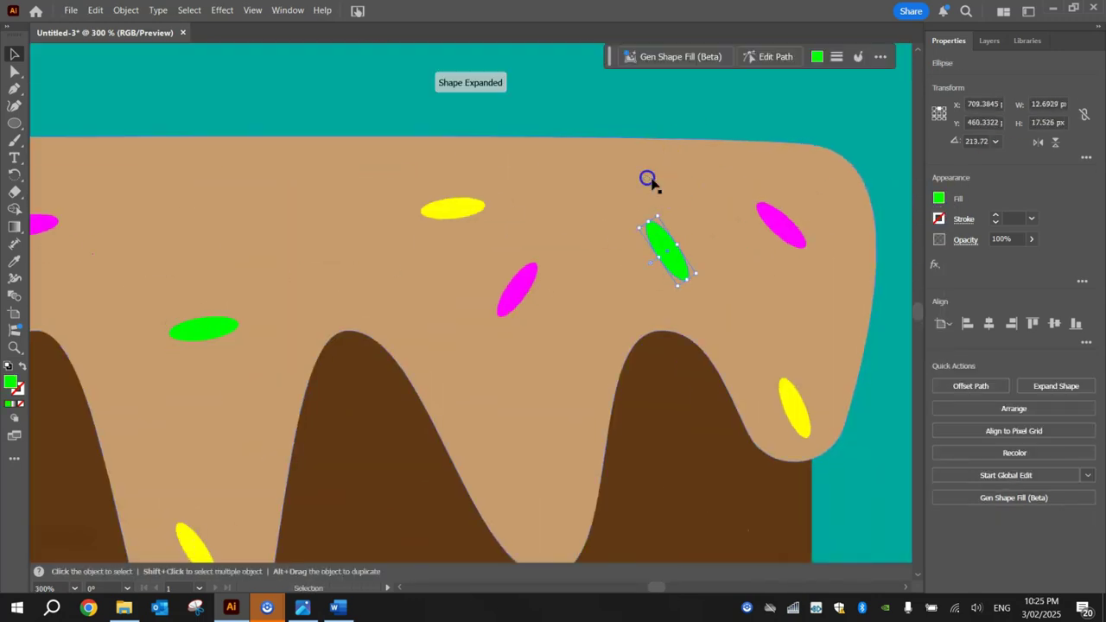
Add a tilted green sprinkle in the leftmost drip of the upper icing.
{"action": "scroll", "coordinate": [649, 178], "scroll_direction": "down", "scroll_amount": 1}
{"action": "scroll", "coordinate": [636, 236], "scroll_direction": "down", "scroll_amount": 2}
{"action": "scroll", "coordinate": [328, 205], "scroll_direction": "down", "scroll_amount": 3}
{"action": "scroll", "coordinate": [141, 333], "scroll_direction": "up", "scroll_amount": 5}
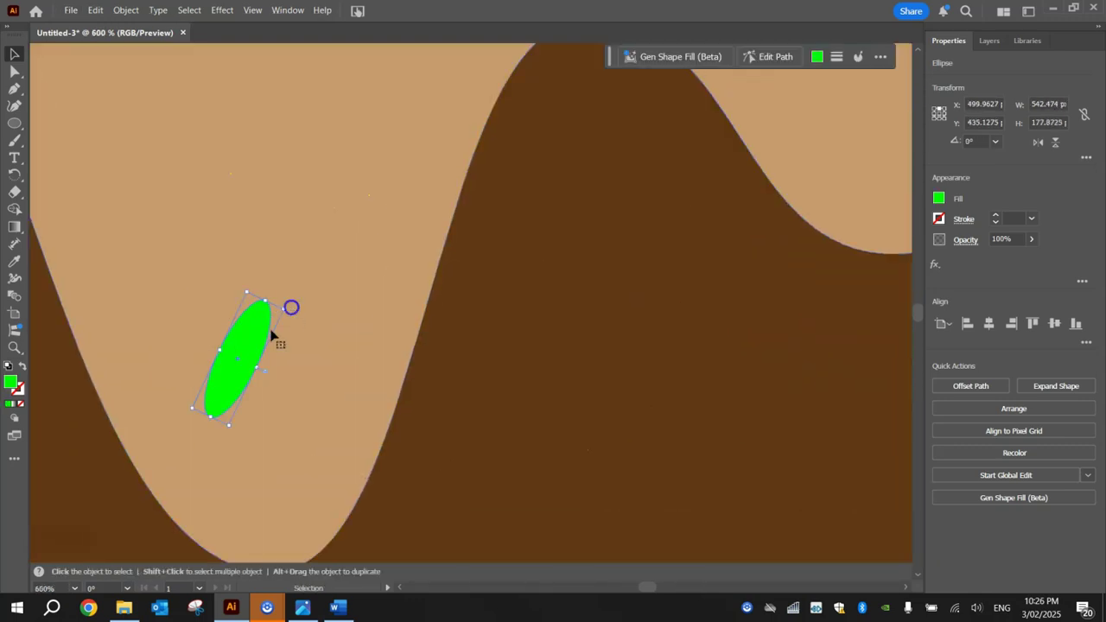
Copy the green sprinkles from the upper icing onto the lower icing.
{"action": "scroll", "coordinate": [276, 334], "scroll_direction": "down", "scroll_amount": 5}
{"action": "scroll", "coordinate": [285, 301], "scroll_direction": "up", "scroll_amount": 1}
{"action": "left_click_drag", "start_coordinate": [298, 304], "coordinate": [259, 271]}
{"action": "scroll", "coordinate": [702, 496], "scroll_direction": "up", "scroll_amount": 2}
{"action": "scroll", "coordinate": [637, 104], "scroll_direction": "down", "scroll_amount": 2}
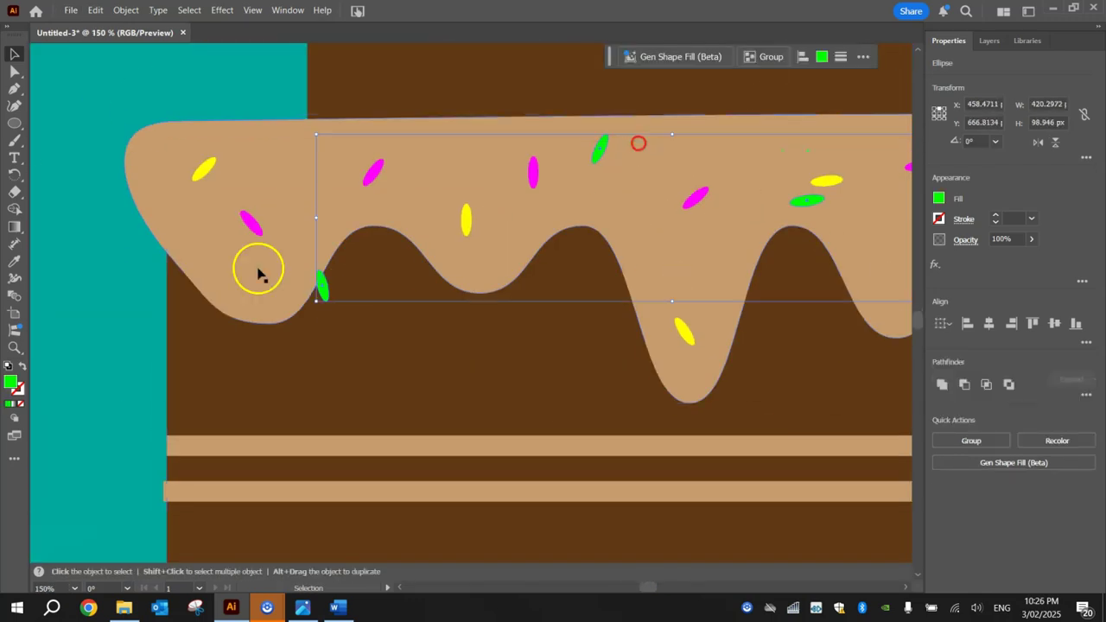
Reposition and rotate the green sprinkles so they fill the gaps along the lower icing.
{"action": "left_click_drag", "start_coordinate": [375, 173], "coordinate": [358, 168]}
{"action": "scroll", "coordinate": [543, 212], "scroll_direction": "right", "scroll_amount": 10}
{"action": "left_click_drag", "start_coordinate": [758, 115], "coordinate": [647, 188]}
{"action": "scroll", "coordinate": [648, 187], "scroll_direction": "up", "scroll_amount": 3}
{"action": "left_click_drag", "start_coordinate": [665, 122], "coordinate": [678, 131]}
{"action": "scroll", "coordinate": [679, 130], "scroll_direction": "down", "scroll_amount": 4}
Add cyan sprinkles across the upper icing, including one in the third drip and one near the right end.
{"action": "left_click_drag", "start_coordinate": [450, 198], "coordinate": [467, 201]}
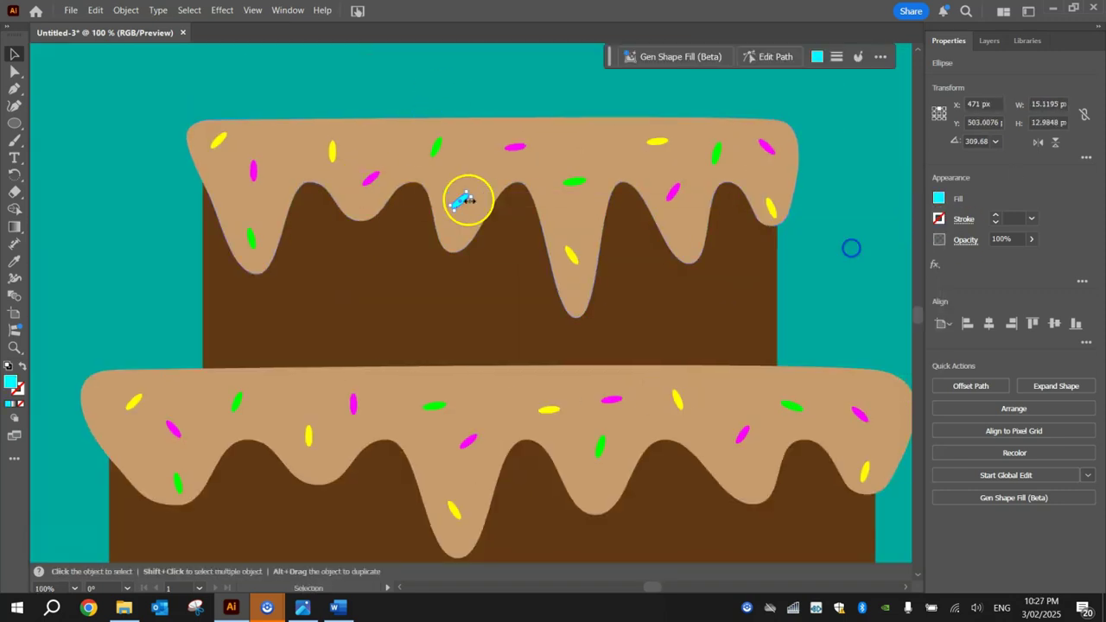
{"action": "left_click_drag", "start_coordinate": [585, 140], "coordinate": [704, 198]}
{"action": "scroll", "coordinate": [662, 153], "scroll_direction": "up", "scroll_amount": 3}
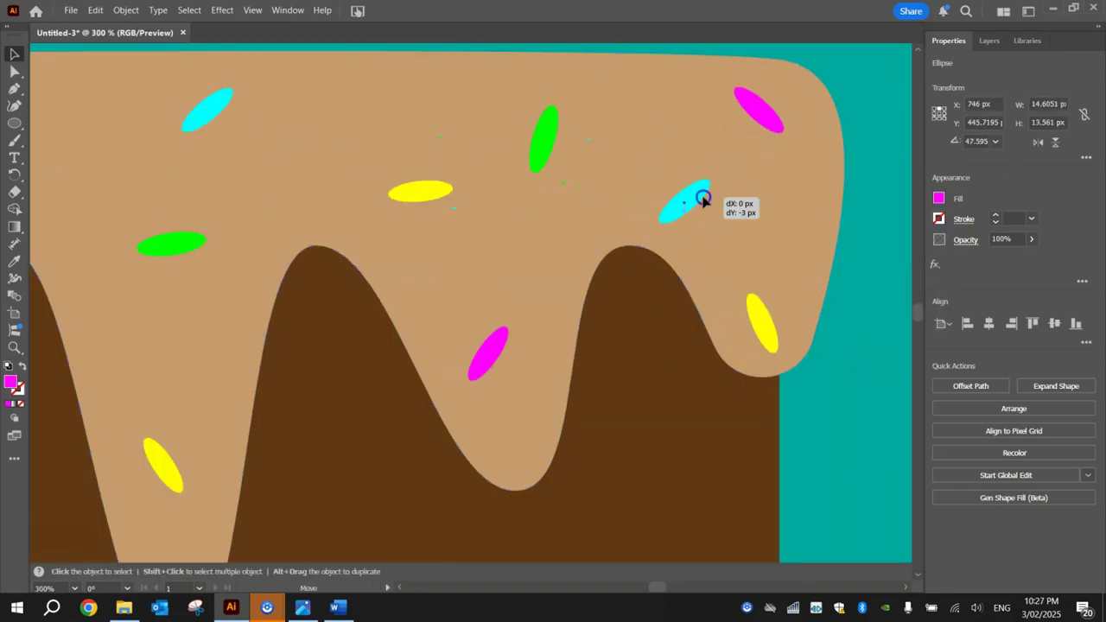
{"action": "left_click", "coordinate": [173, 121]}
Add cyan sprinkles to the right half of the lower icing, with a tilted one in a drip.
{"action": "scroll", "coordinate": [701, 353], "scroll_direction": "left", "scroll_amount": 5}
{"action": "scroll", "coordinate": [430, 247], "scroll_direction": "down", "scroll_amount": 4}
{"action": "left_click_drag", "start_coordinate": [586, 250], "coordinate": [614, 308]}
{"action": "scroll", "coordinate": [580, 247], "scroll_direction": "up", "scroll_amount": 3}
{"action": "scroll", "coordinate": [615, 309], "scroll_direction": "down", "scroll_amount": 1}
{"action": "scroll", "coordinate": [424, 371], "scroll_direction": "up", "scroll_amount": 3}
{"action": "left_click_drag", "start_coordinate": [425, 371], "coordinate": [337, 237]}
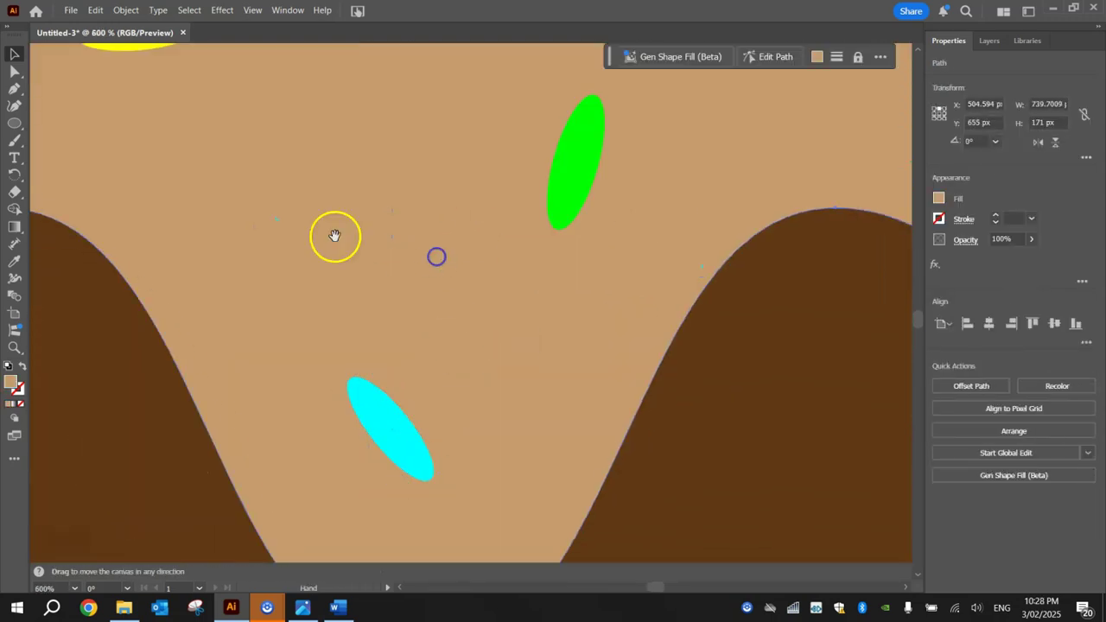
{"action": "scroll", "coordinate": [337, 237], "scroll_direction": "down", "scroll_amount": 3}
Add cyan sprinkles to the left half of the lower icing, rotating the leftmost one to about 6°.
{"action": "left_click_drag", "start_coordinate": [253, 292], "coordinate": [281, 276]}
{"action": "scroll", "coordinate": [281, 276], "scroll_direction": "left", "scroll_amount": 5}
{"action": "left_click_drag", "start_coordinate": [553, 365], "coordinate": [403, 299]}
{"action": "scroll", "coordinate": [403, 299], "scroll_direction": "up", "scroll_amount": 2}
{"action": "left_click", "coordinate": [265, 303]}
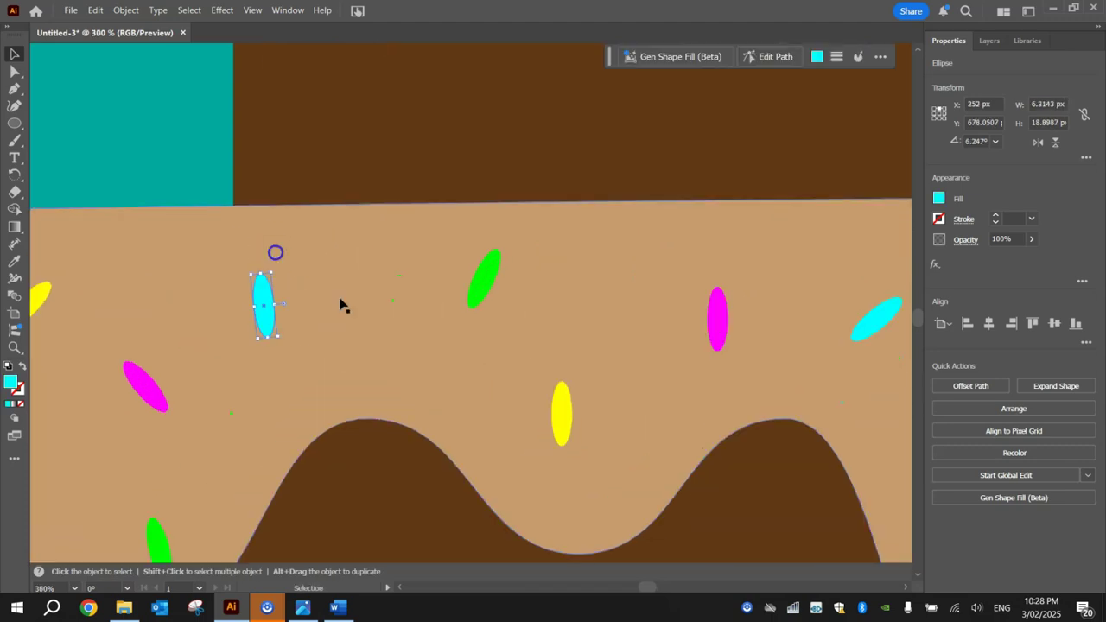
{"action": "key", "text": "ctrl+0"}
{"action": "left_click", "coordinate": [821, 288]}
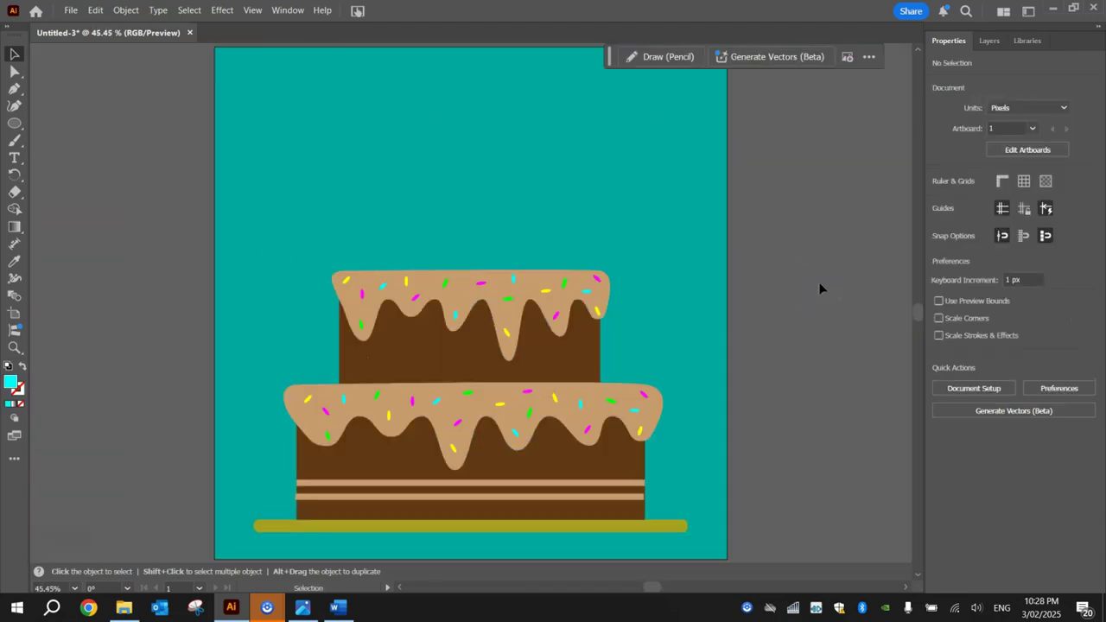
Shift the leftmost magenta sprinkle on the lower icing slightly to the left to even out the spacing.
{"action": "left_click_drag", "start_coordinate": [333, 415], "coordinate": [317, 415]}
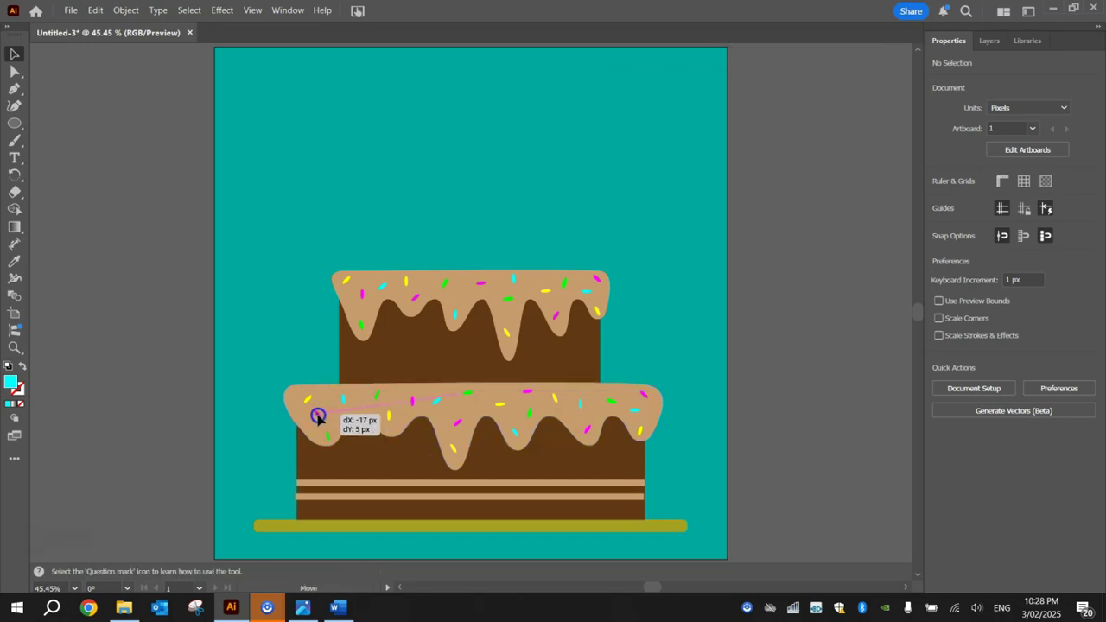
{"action": "left_click", "coordinate": [845, 319]}
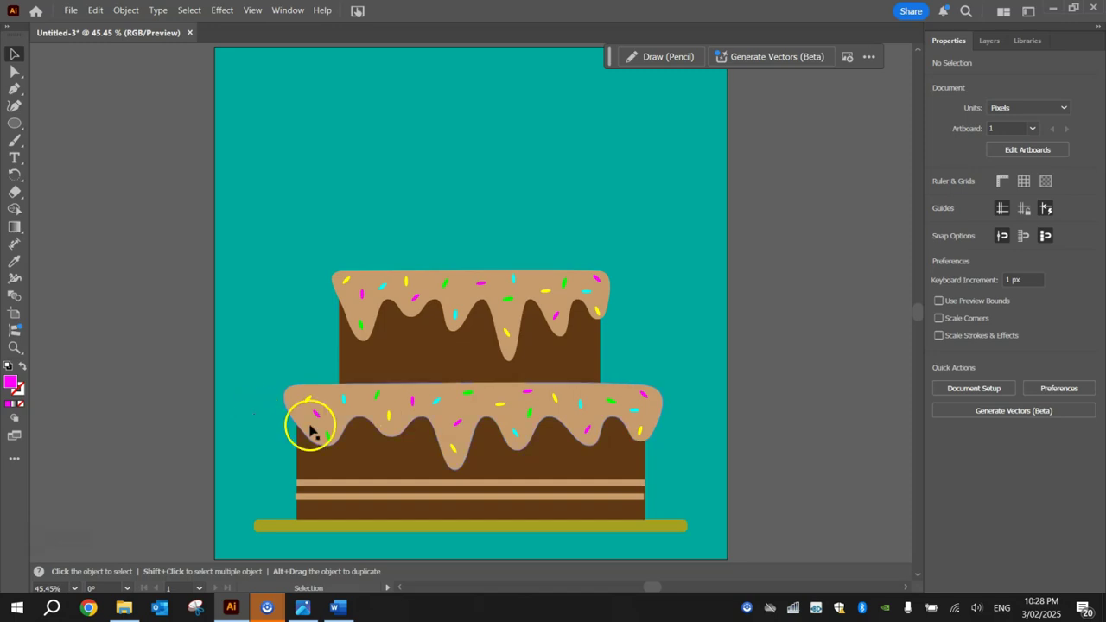
{"action": "scroll", "coordinate": [309, 430], "scroll_direction": "up", "scroll_amount": 1}
{"action": "left_click_drag", "start_coordinate": [326, 414], "coordinate": [334, 412]}
{"action": "left_click", "coordinate": [866, 303]}
{"action": "scroll", "coordinate": [858, 309], "scroll_direction": "down", "scroll_amount": 1}
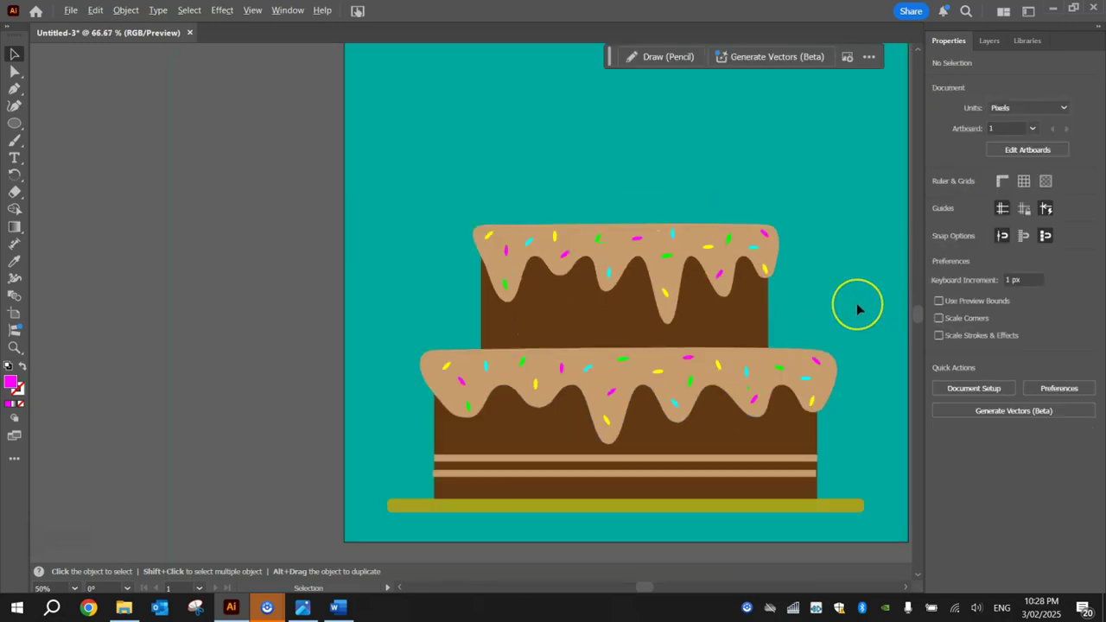
Draw a magenta candle rectangle about 23 × 204 px above the middle of the upper tier.
{"action": "left_click_drag", "start_coordinate": [856, 311], "coordinate": [771, 292]}
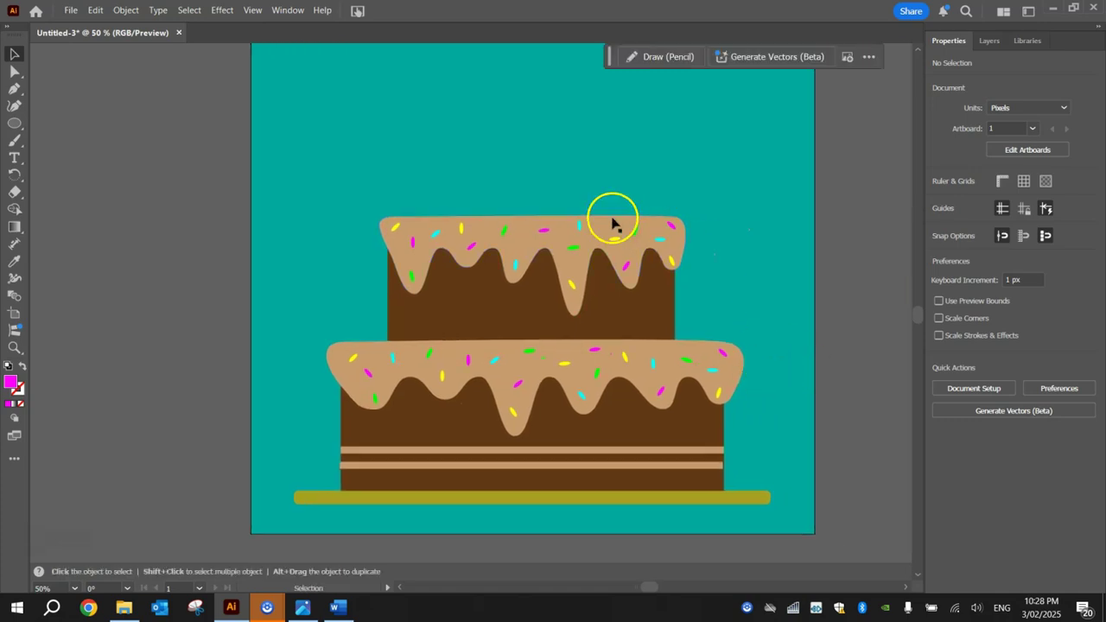
{"action": "scroll", "coordinate": [682, 126], "scroll_direction": "up", "scroll_amount": 1}
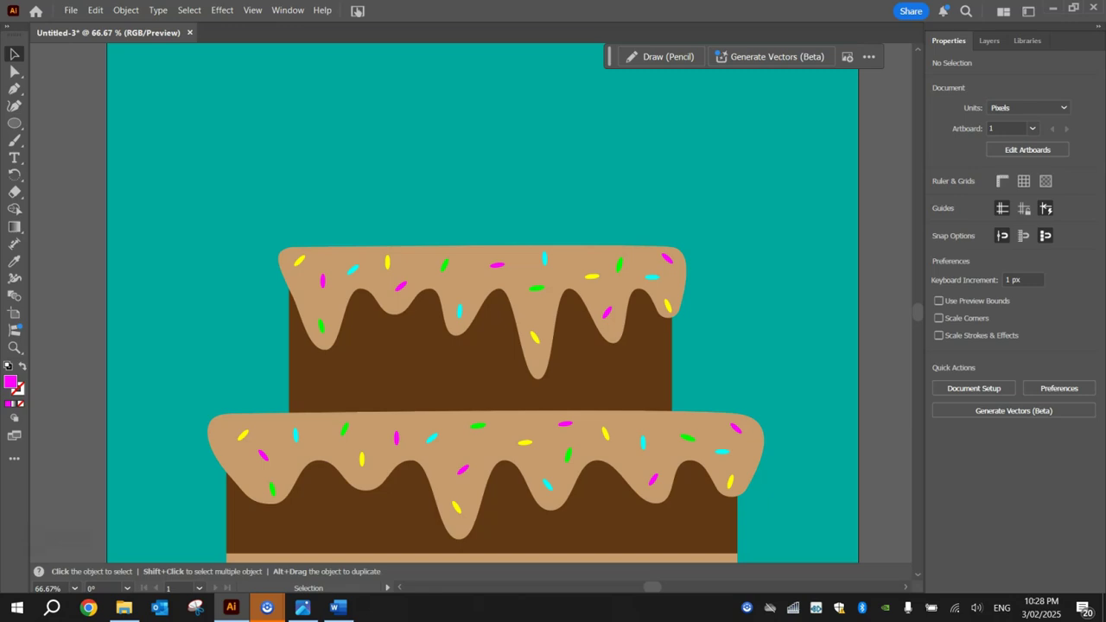
{"action": "left_click_drag", "start_coordinate": [14, 122], "coordinate": [49, 130]}
{"action": "left_click_drag", "start_coordinate": [442, 74], "coordinate": [459, 225]}
{"action": "key", "text": "space"}
{"action": "left_click_drag", "start_coordinate": [506, 130], "coordinate": [484, 232]}
{"action": "left_click", "coordinate": [396, 223], "text": "ctrl"}
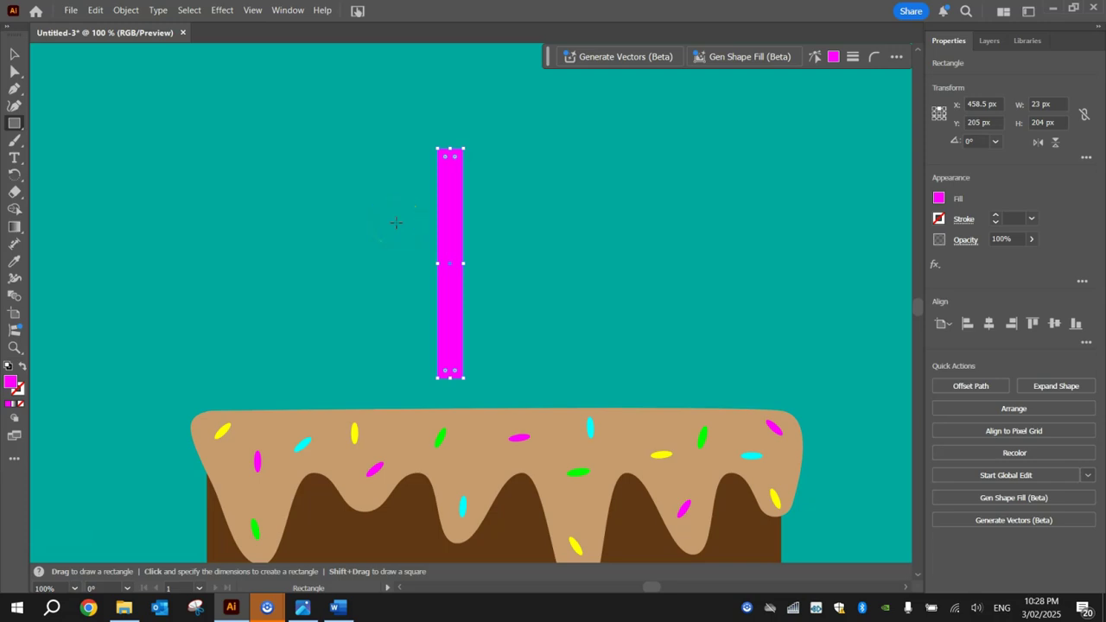
{"action": "left_click", "coordinate": [406, 180], "text": "ctrl"}
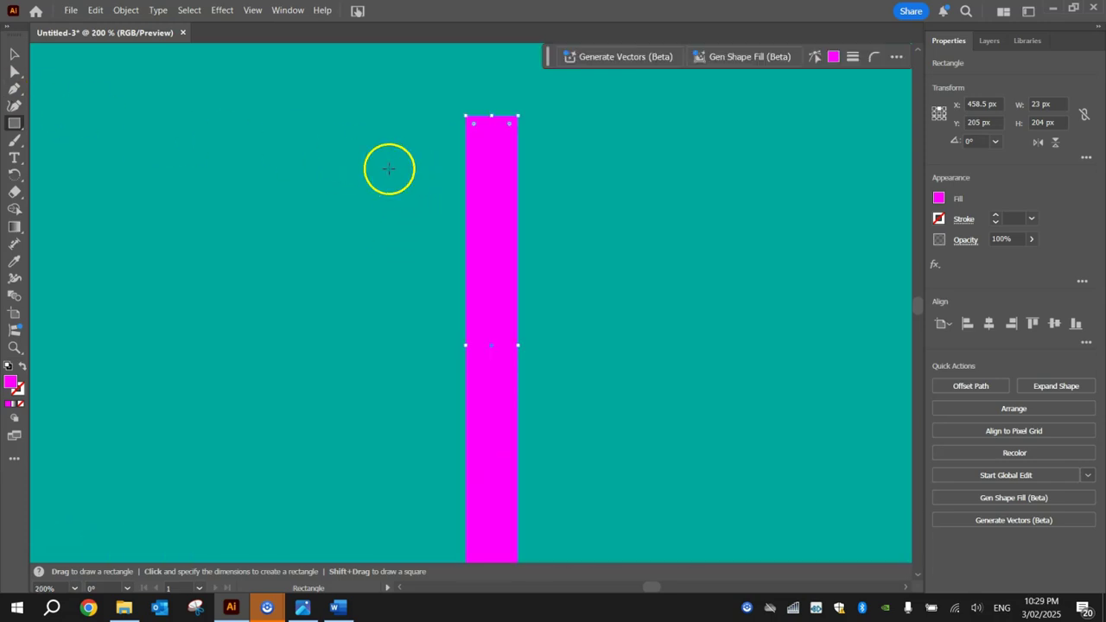
{"action": "key", "text": "ctrl"}
{"action": "left_click", "coordinate": [356, 159], "text": "ctrl"}
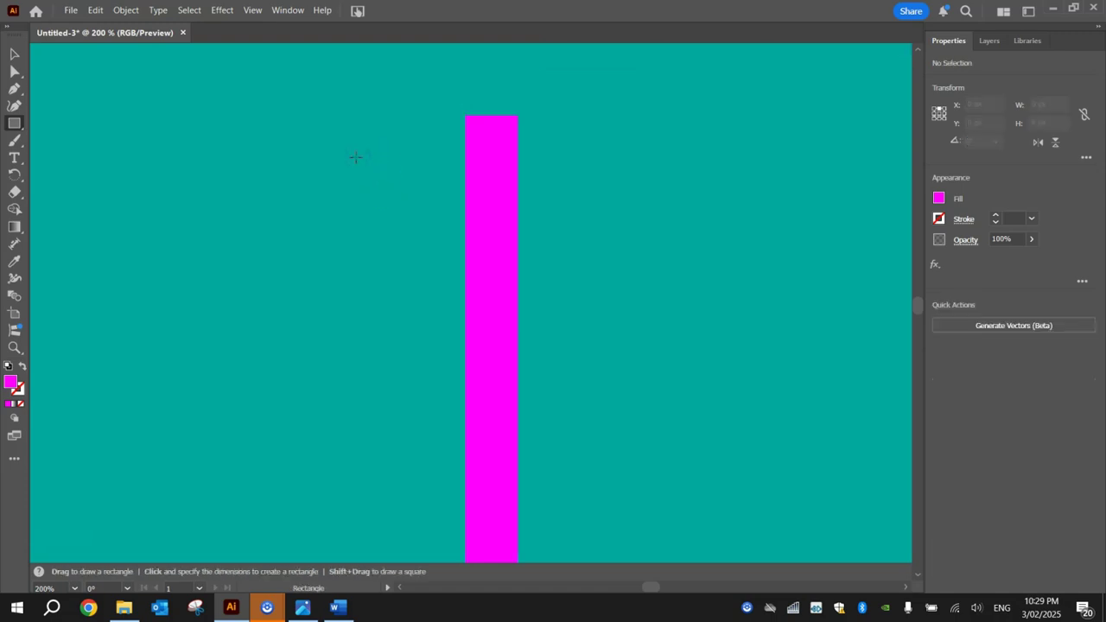
Draw a white rectangle 23 × 13 px across the magenta candle just below its upper end.
{"action": "double_click", "coordinate": [12, 381]}
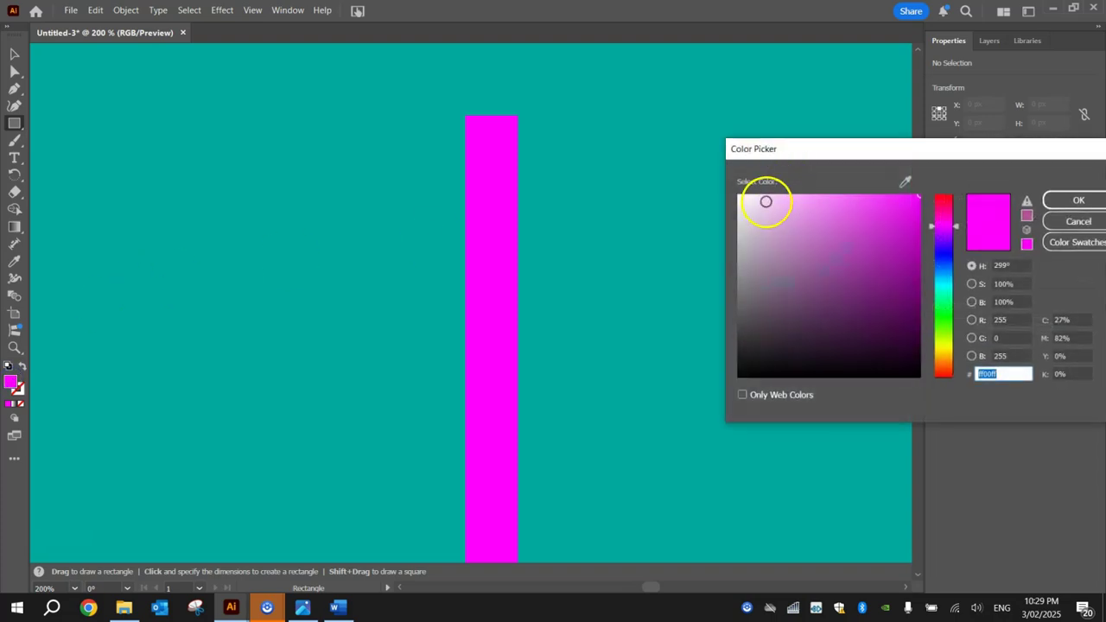
{"action": "left_click_drag", "start_coordinate": [766, 198], "coordinate": [698, 180]}
{"action": "left_click", "coordinate": [1079, 200]}
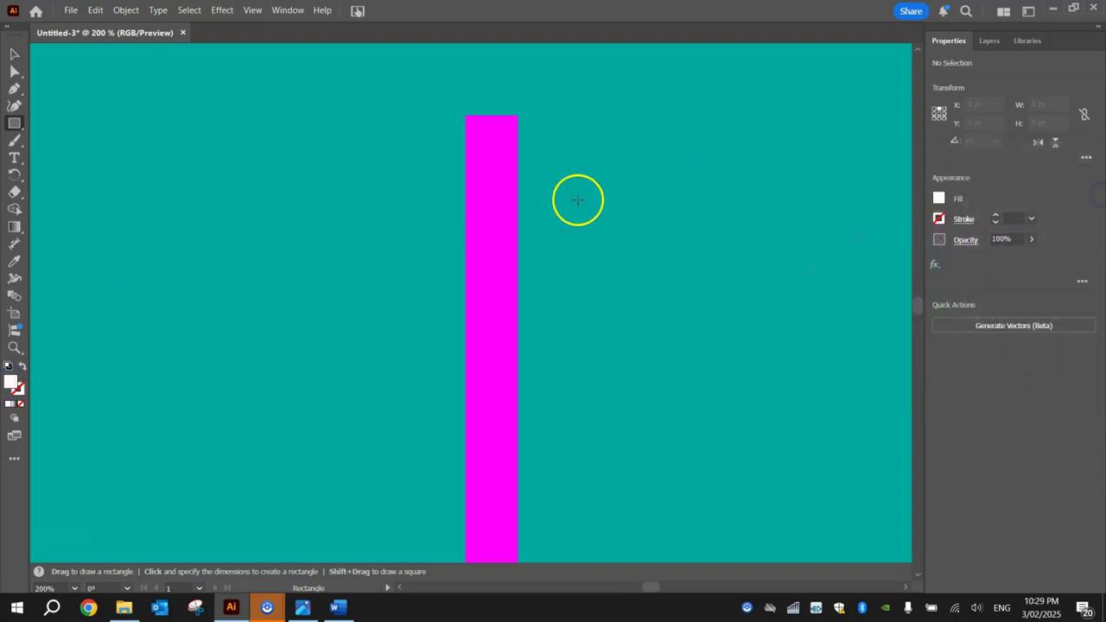
{"action": "mouse_move", "coordinate": [466, 149]}
{"action": "left_mouse_down"}
{"action": "mouse_move", "coordinate": [493, 152]}
{"action": "mouse_move", "coordinate": [518, 184]}
{"action": "left_mouse_up"}
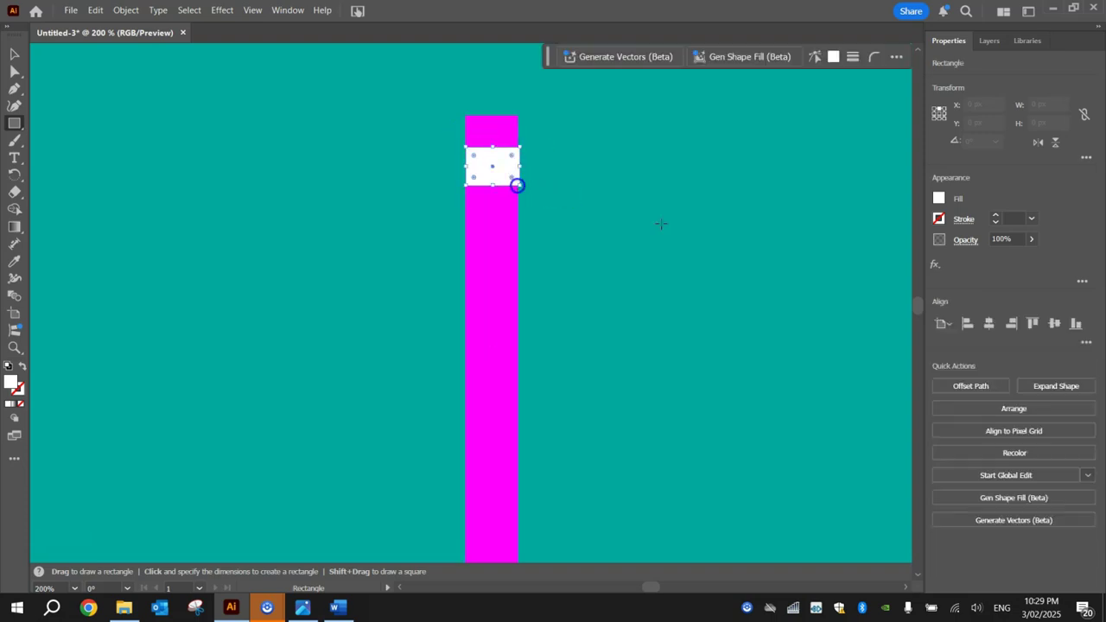
{"action": "key", "text": "ctrl+z"}
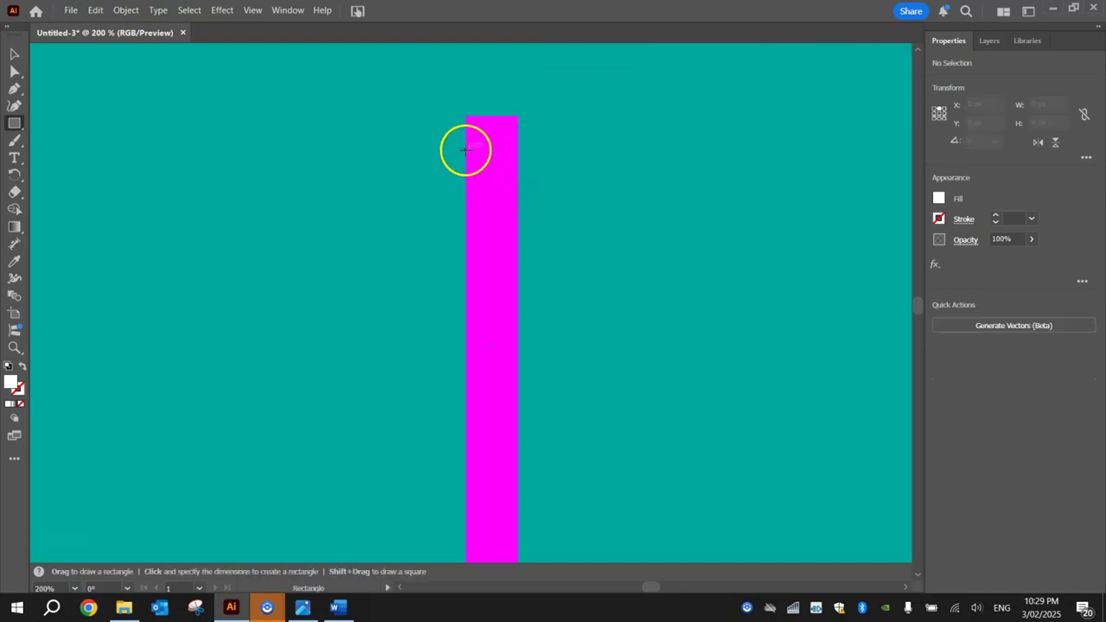
{"action": "left_click_drag", "start_coordinate": [466, 148], "coordinate": [517, 179]}
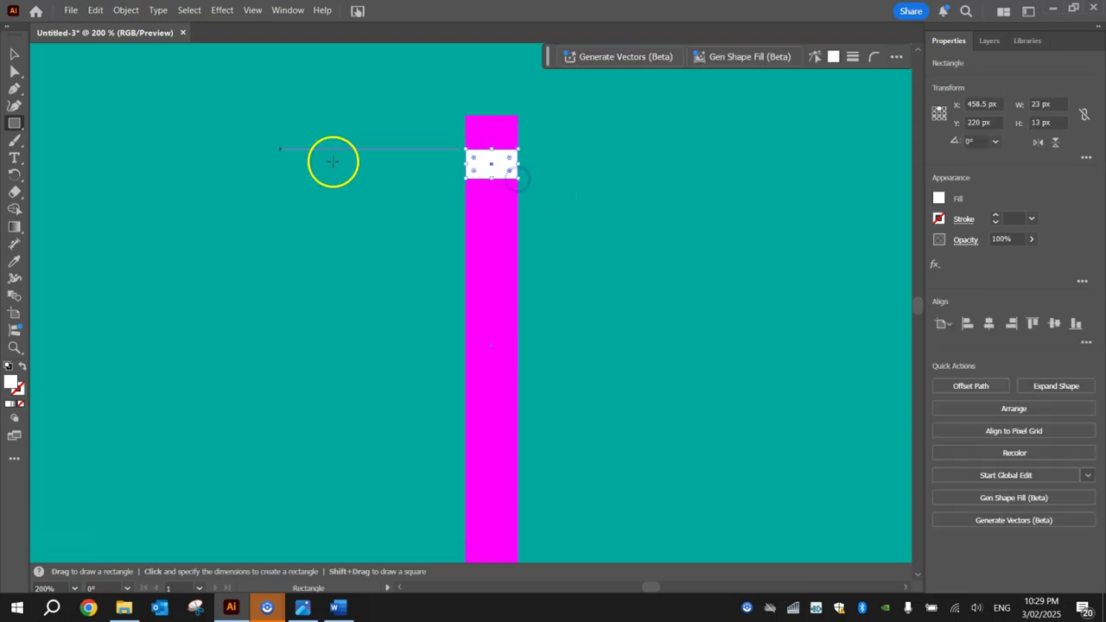
{"action": "left_click", "coordinate": [15, 54]}
{"action": "left_click", "coordinate": [289, 161]}
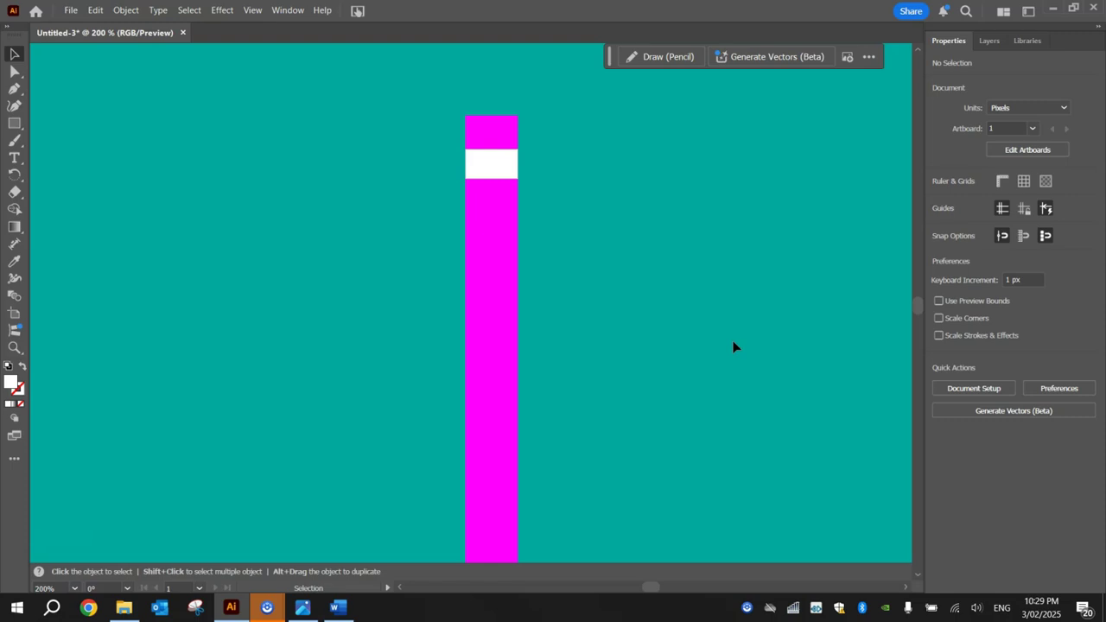
Slant the white rectangle on the candle into a diagonal stripe by moving its two left corner points down 15 px.
{"action": "scroll", "coordinate": [483, 133], "scroll_direction": "up", "scroll_amount": 4}
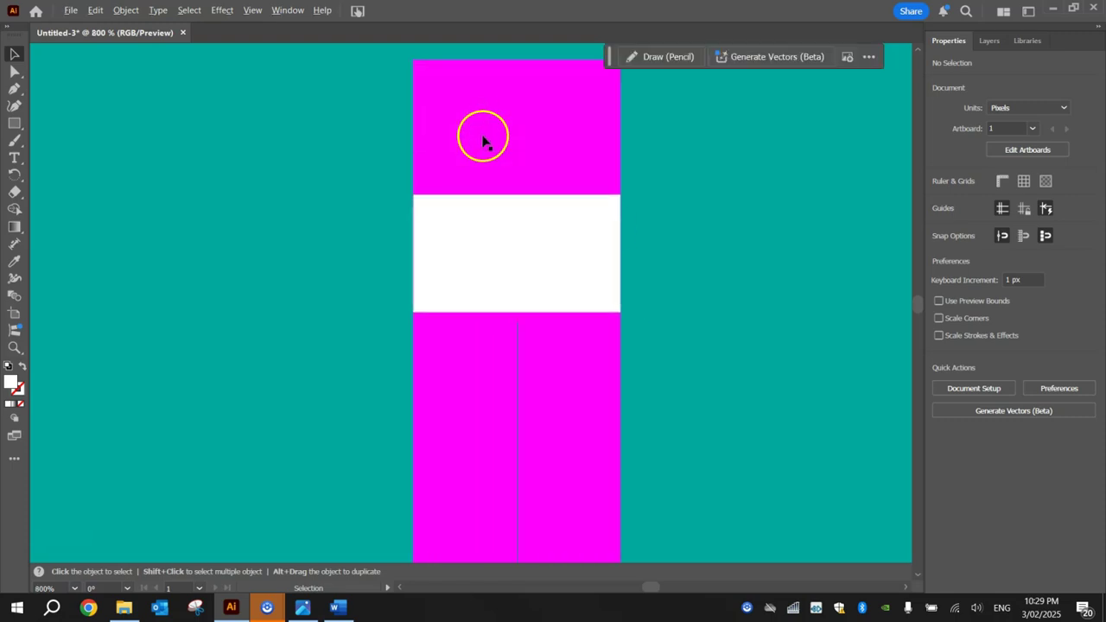
{"action": "left_click", "coordinate": [429, 213]}
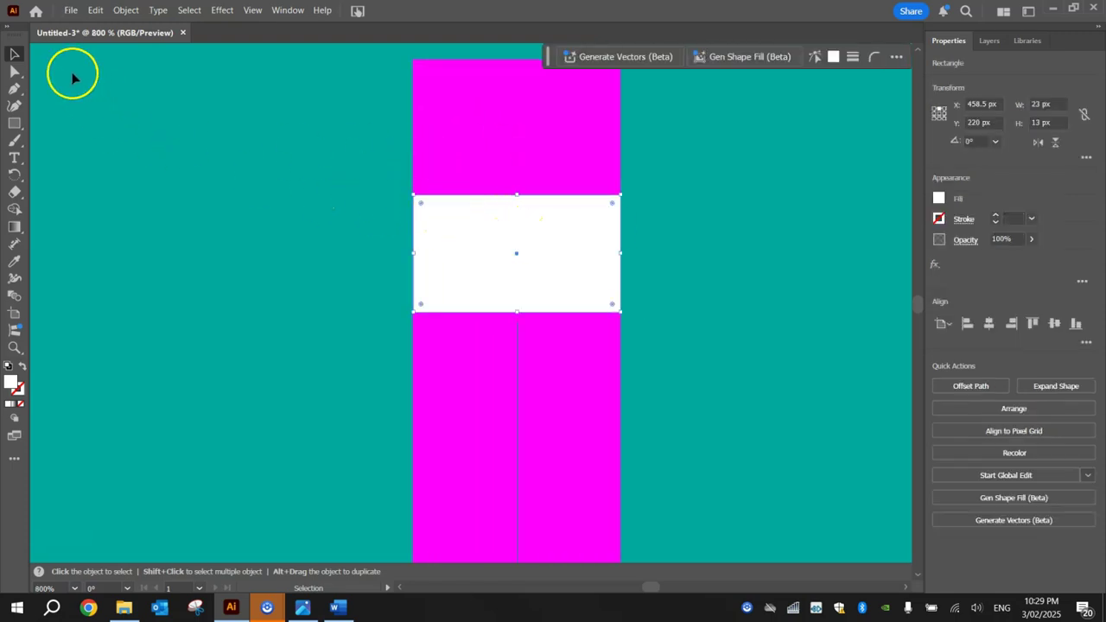
{"action": "left_click", "coordinate": [14, 73]}
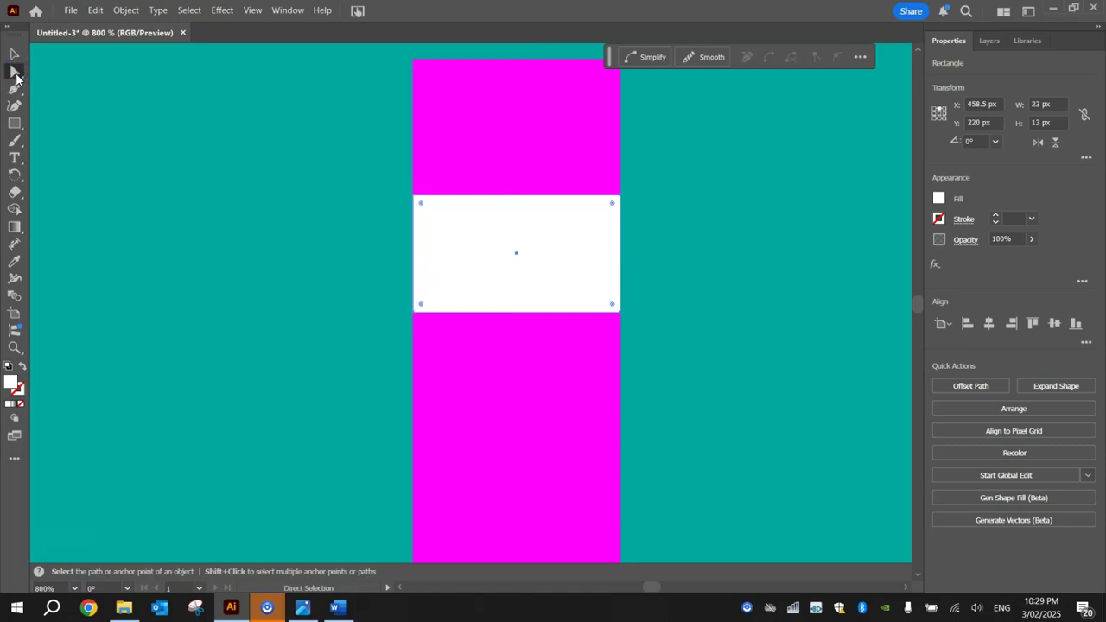
{"action": "left_click", "coordinate": [416, 199]}
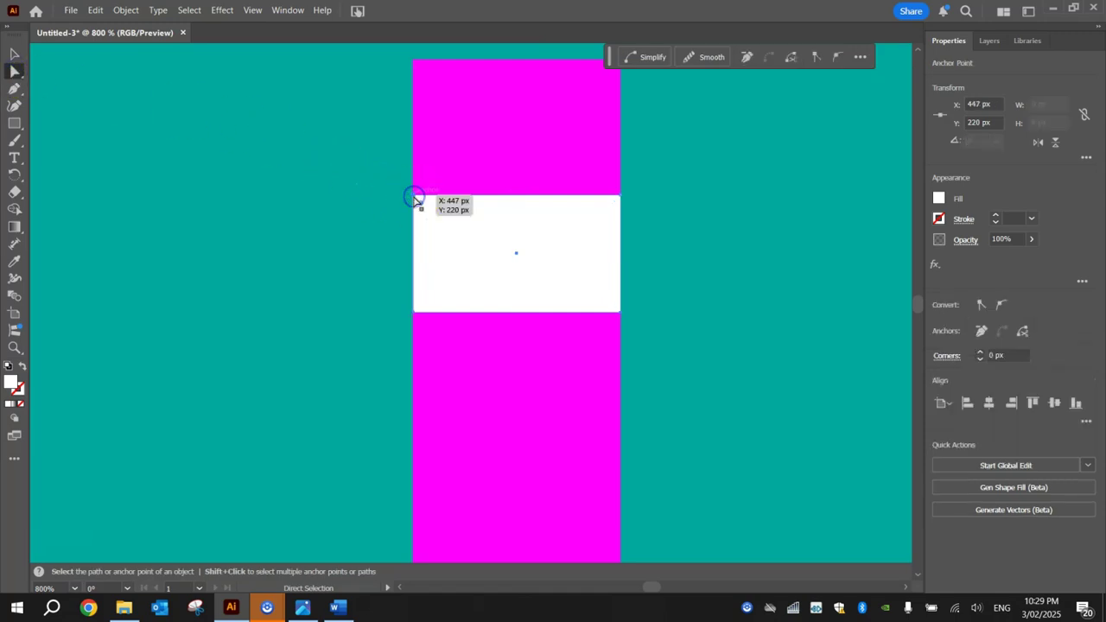
{"action": "left_click", "coordinate": [416, 314], "text": "shift"}
{"action": "left_click_drag", "start_coordinate": [415, 318], "coordinate": [417, 447]}
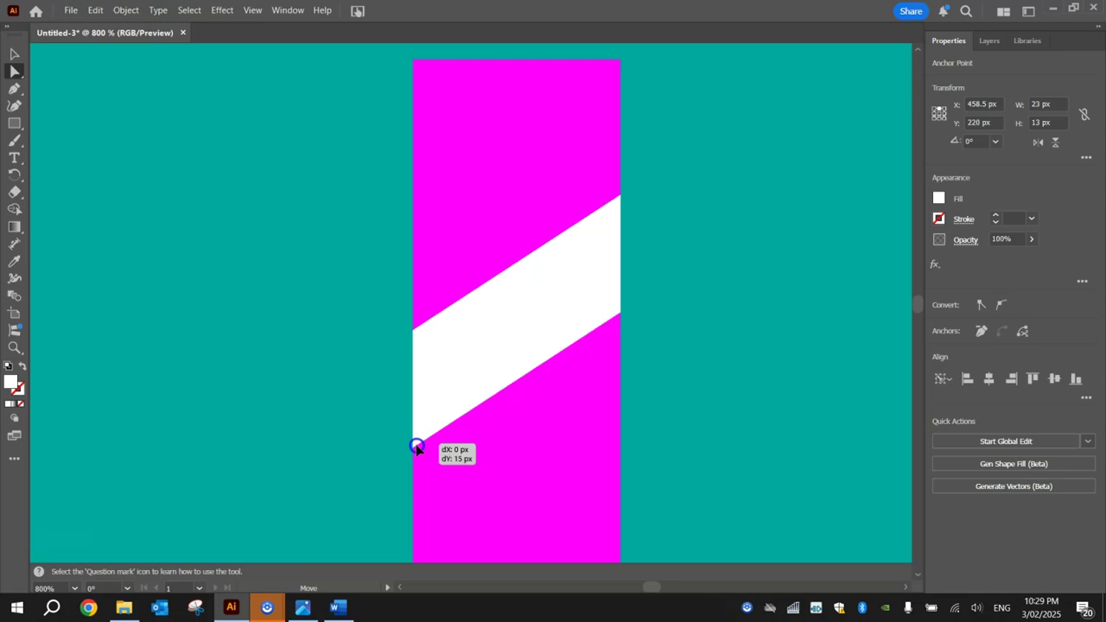
{"action": "left_click_drag", "start_coordinate": [417, 448], "coordinate": [417, 447]}
{"action": "scroll", "coordinate": [407, 440], "scroll_direction": "down", "scroll_amount": 1}
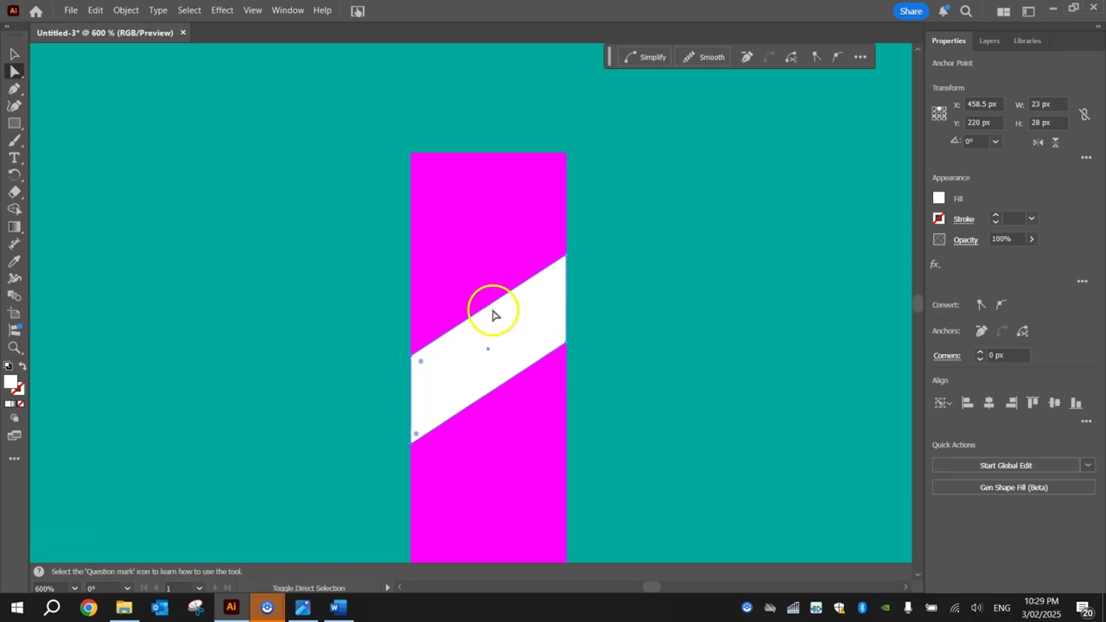
Move the slanted stripe up 24 px over the candle's upper end and copy it straight down into four evenly spaced stripes.
{"action": "left_click", "coordinate": [12, 54]}
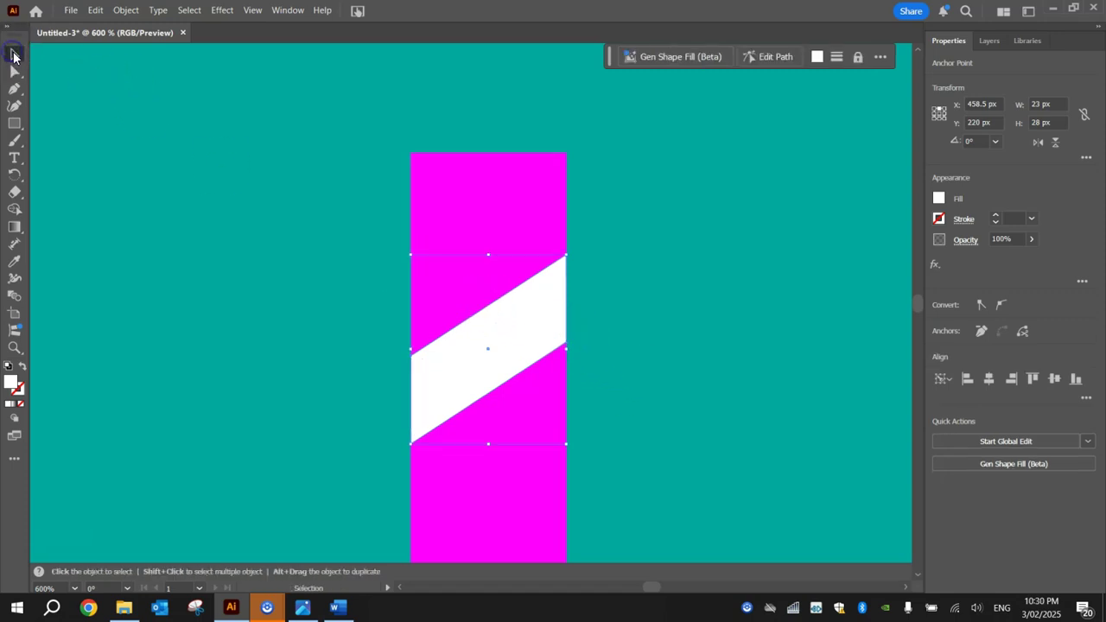
{"action": "left_click_drag", "start_coordinate": [526, 348], "coordinate": [524, 178]}
{"action": "left_click_drag", "start_coordinate": [671, 389], "coordinate": [661, 95]}
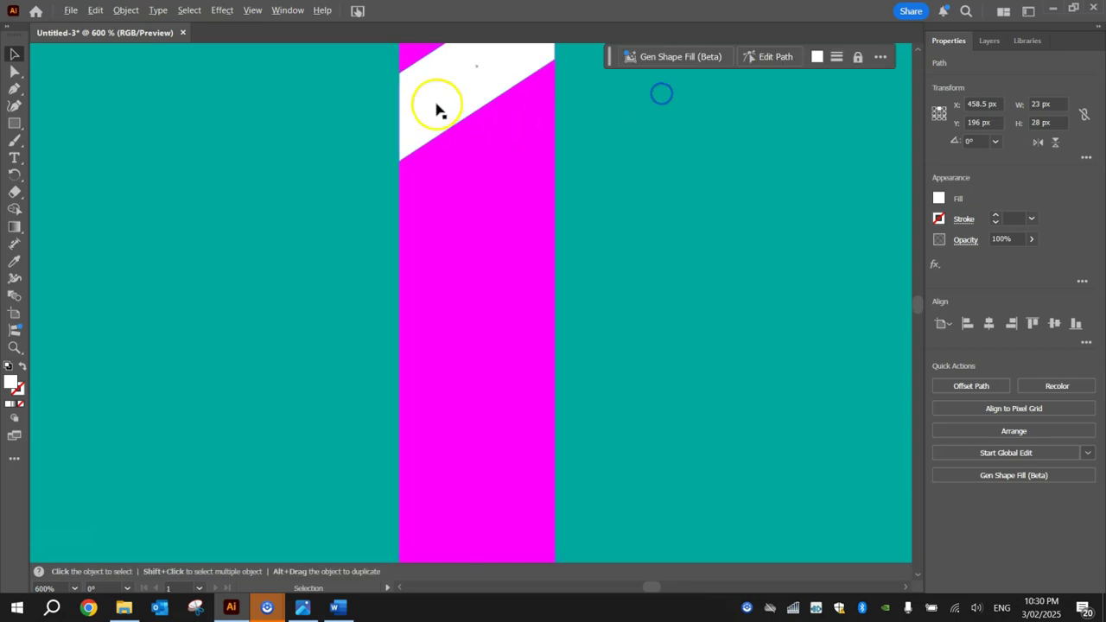
{"action": "scroll", "coordinate": [553, 112], "scroll_direction": "down", "scroll_amount": 2}
{"action": "left_click_drag", "start_coordinate": [593, 92], "coordinate": [598, 224]}
{"action": "left_click_drag", "start_coordinate": [508, 229], "coordinate": [491, 403]}
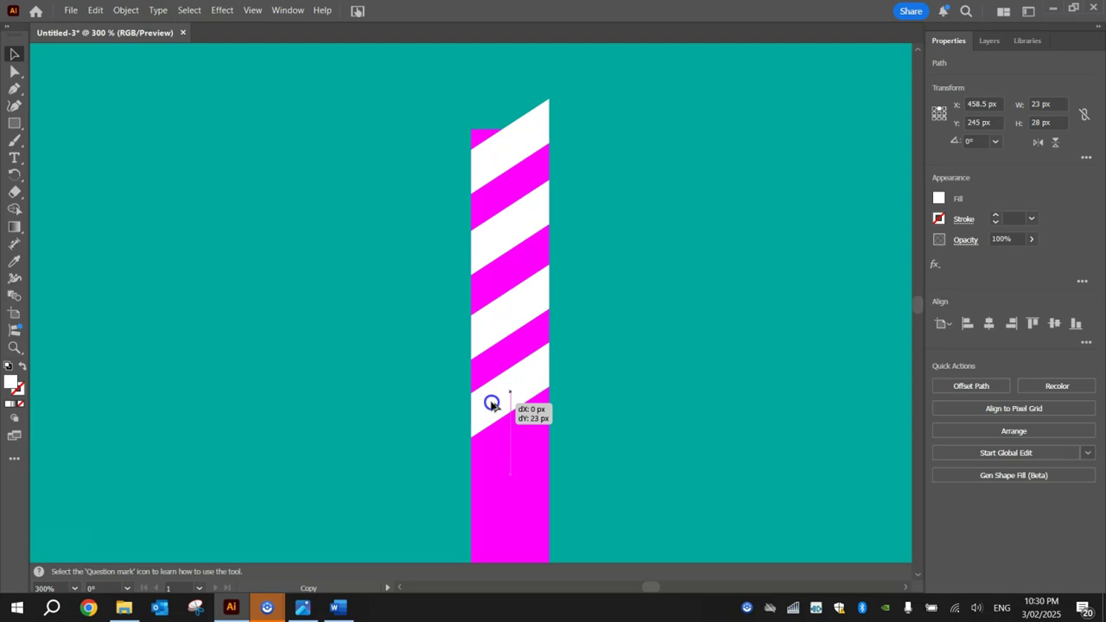
{"action": "left_click_drag", "start_coordinate": [492, 404], "coordinate": [493, 405]}
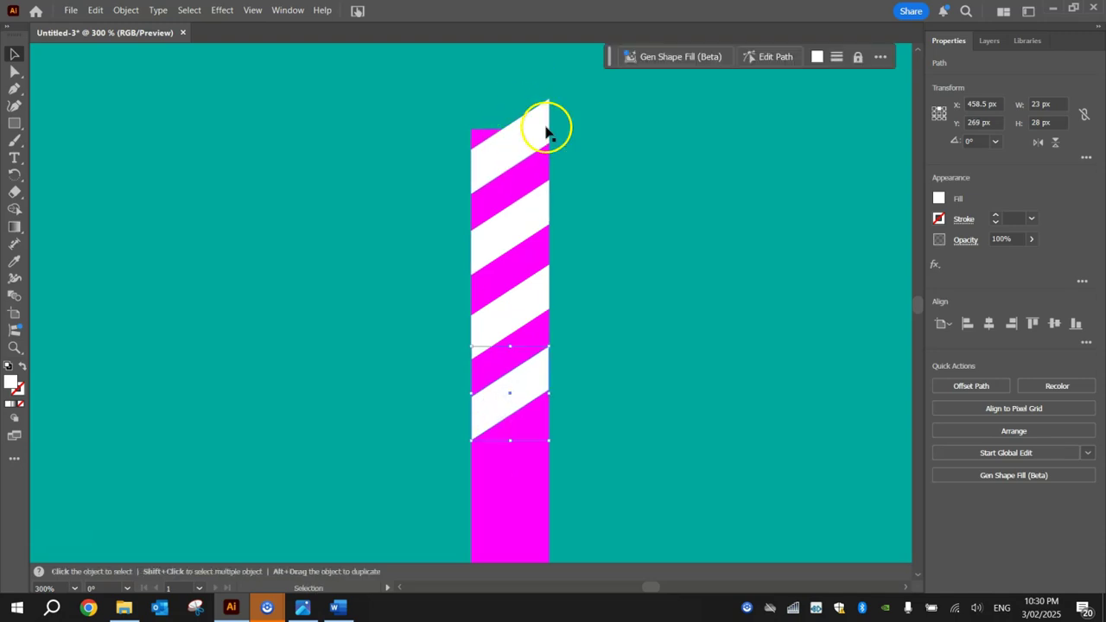
Continue duplicating the white stripes down the candle until nine evenly spaced stripes reach past its lower end.
{"action": "scroll", "coordinate": [600, 380], "scroll_direction": "down", "scroll_amount": 5}
{"action": "left_click_drag", "start_coordinate": [534, 245], "coordinate": [529, 325]}
{"action": "scroll", "coordinate": [523, 252], "scroll_direction": "down", "scroll_amount": 2}
{"action": "left_click_drag", "start_coordinate": [530, 195], "coordinate": [529, 348]}
{"action": "left_click_drag", "start_coordinate": [530, 348], "coordinate": [527, 503]}
{"action": "left_click", "coordinate": [634, 421]}
{"action": "scroll", "coordinate": [627, 421], "scroll_direction": "down", "scroll_amount": 3}
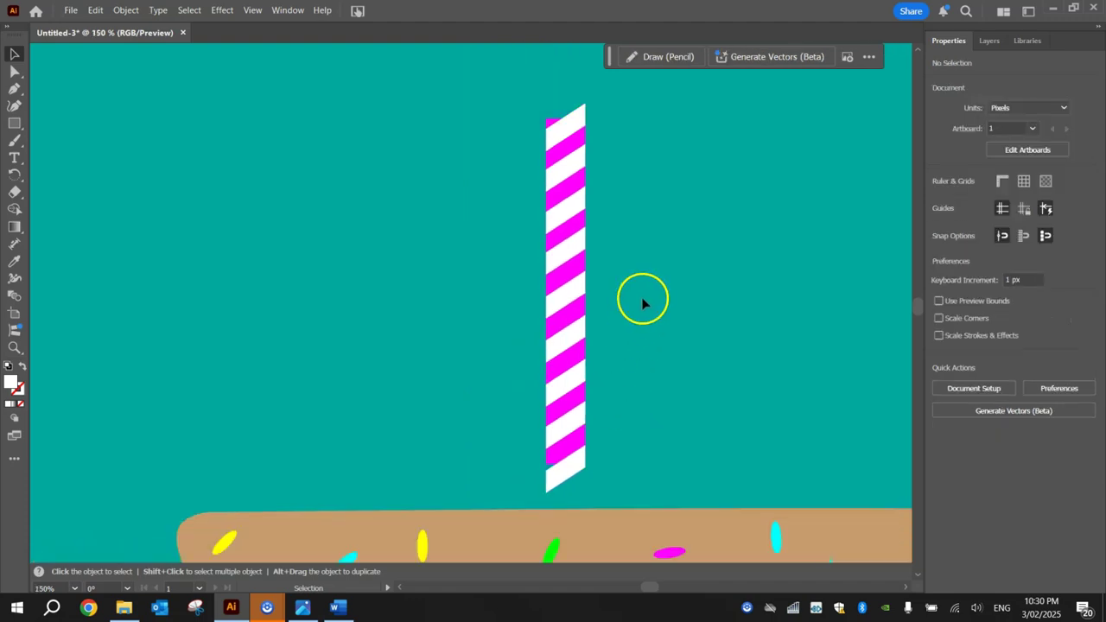
Select all the artwork and use Shape Builder to split off the stripe parts overhanging the candle's upper and lower ends.
{"action": "scroll", "coordinate": [643, 302], "scroll_direction": "right", "scroll_amount": 3}
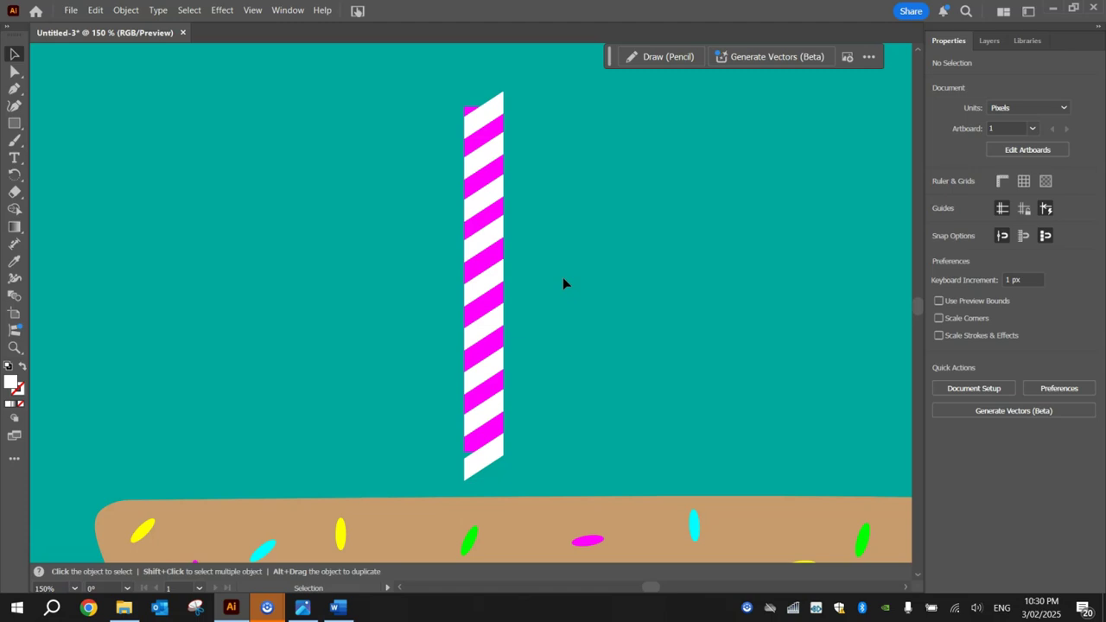
{"action": "left_click", "coordinate": [563, 262]}
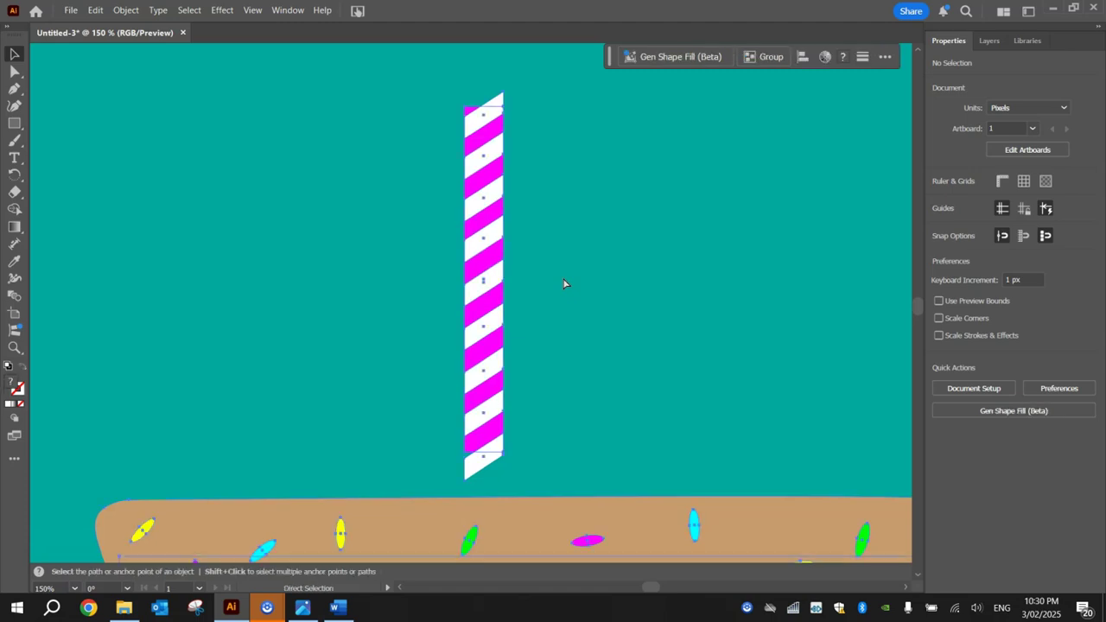
{"action": "left_click", "coordinate": [14, 211]}
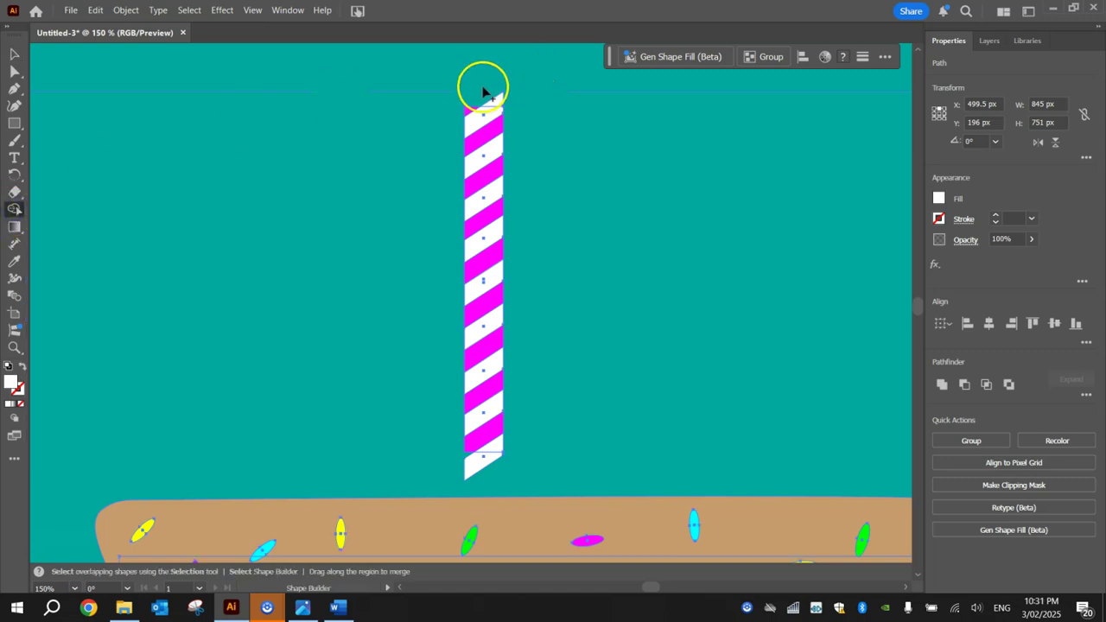
{"action": "scroll", "coordinate": [491, 84], "scroll_direction": "up", "scroll_amount": 3}
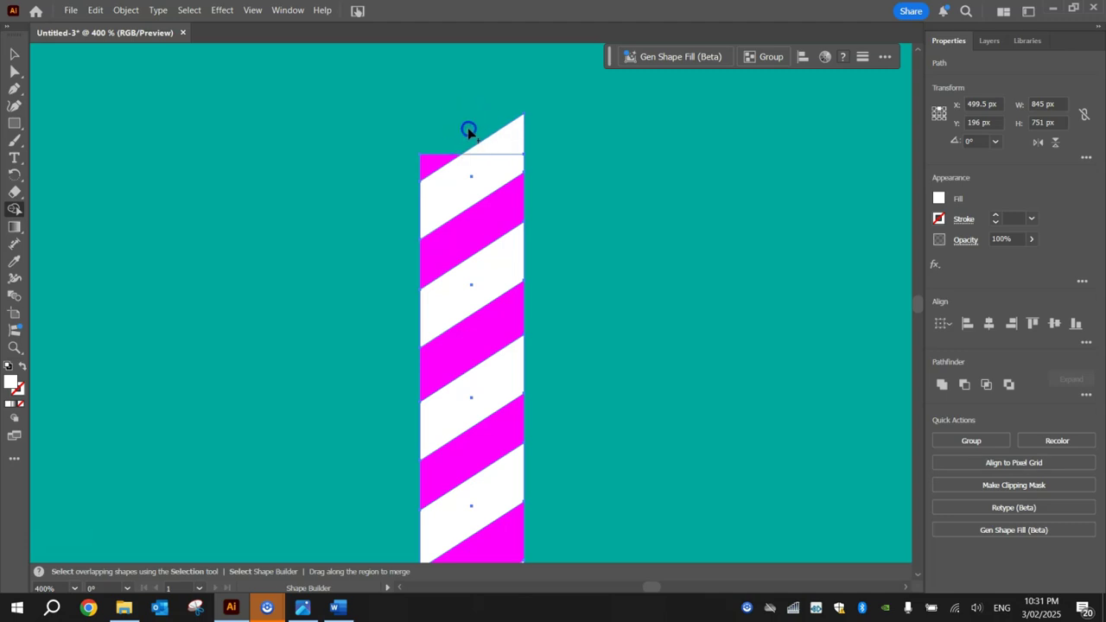
{"action": "left_click_drag", "start_coordinate": [468, 131], "coordinate": [501, 140]}
{"action": "left_click_drag", "start_coordinate": [569, 141], "coordinate": [595, 164]}
{"action": "key", "text": "space"}
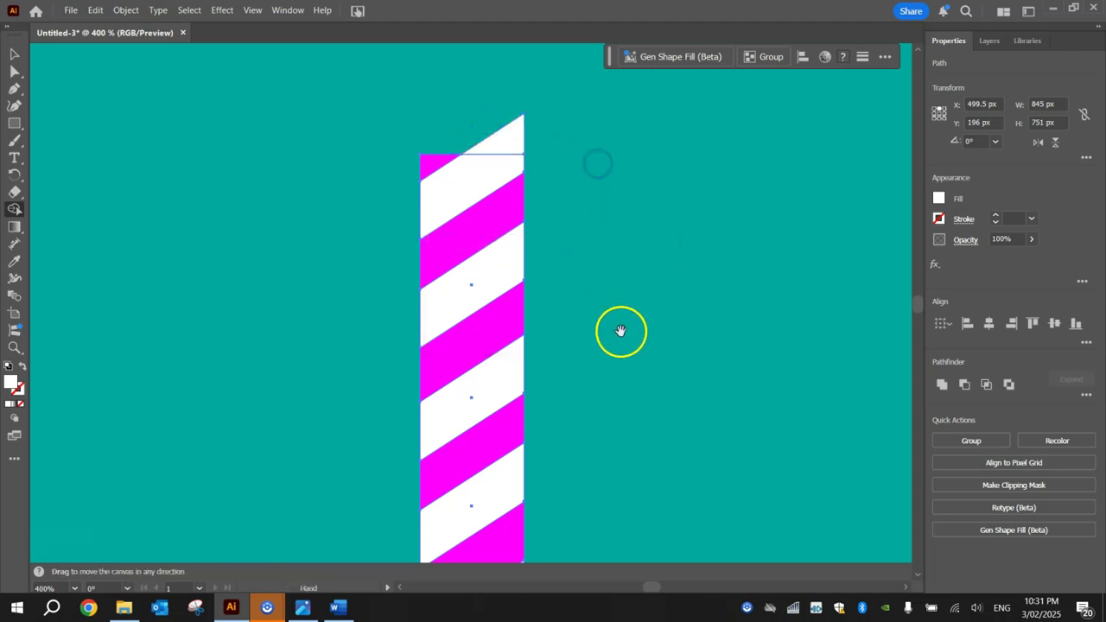
{"action": "left_click_drag", "start_coordinate": [623, 331], "coordinate": [557, 221]}
{"action": "left_click_drag", "start_coordinate": [595, 541], "coordinate": [568, 528]}
{"action": "mouse_move", "coordinate": [406, 519]}
{"action": "left_mouse_down"}
{"action": "mouse_move", "coordinate": [412, 502]}
{"action": "mouse_move", "coordinate": [284, 527]}
{"action": "mouse_move", "coordinate": [442, 537]}
{"action": "left_mouse_up"}
Delete the white stripe piece that overhangs the candle's lower end.
{"action": "left_click", "coordinate": [9, 52]}
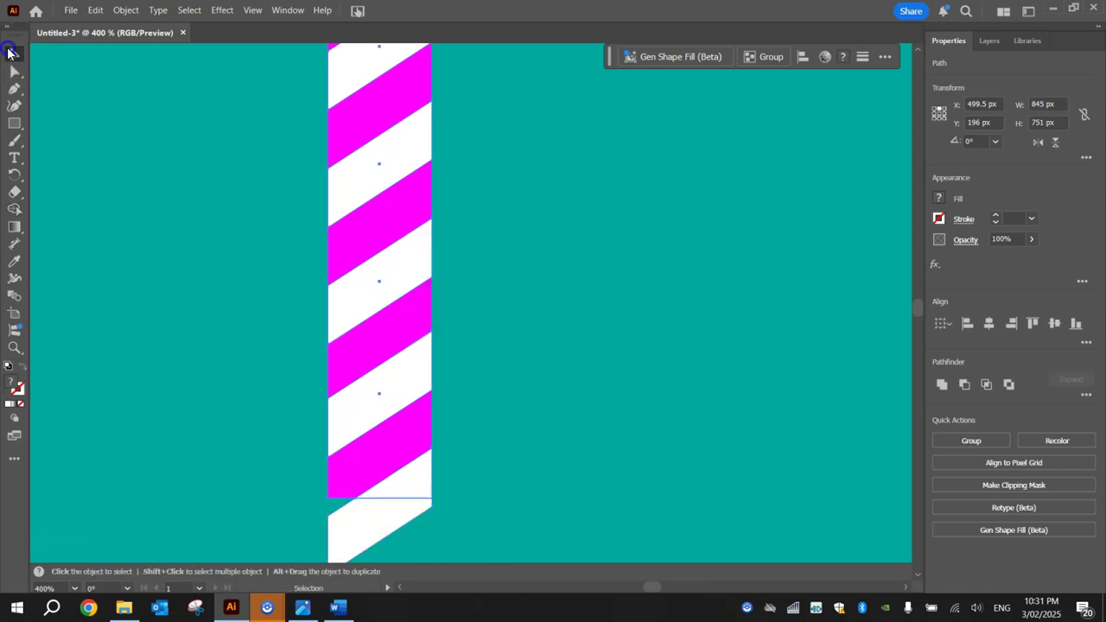
{"action": "left_click", "coordinate": [351, 519]}
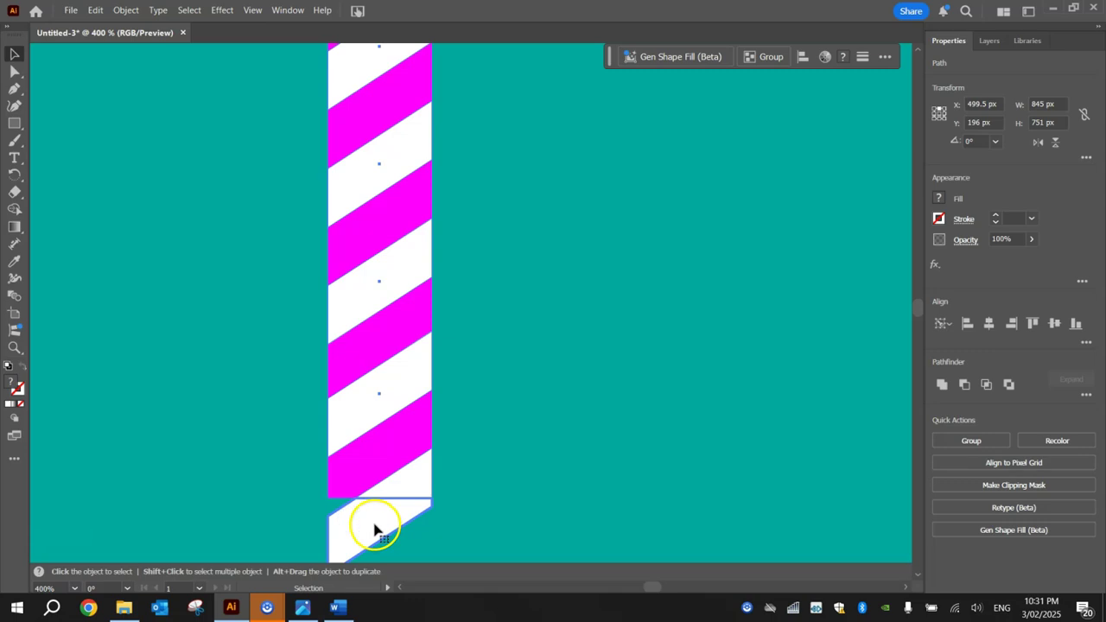
{"action": "key", "text": "Delete"}
{"action": "key", "text": "ctrl+z"}
{"action": "left_click", "coordinate": [513, 443]}
{"action": "left_click", "coordinate": [370, 507]}
{"action": "left_click", "coordinate": [624, 374]}
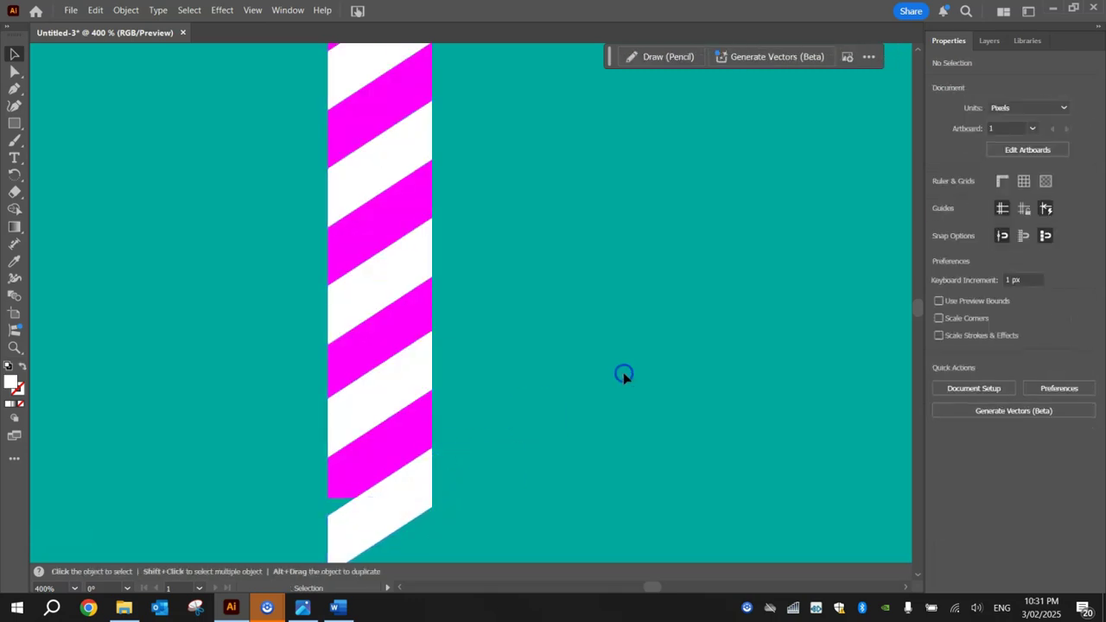
{"action": "left_click", "coordinate": [331, 511]}
{"action": "key", "text": "Delete"}
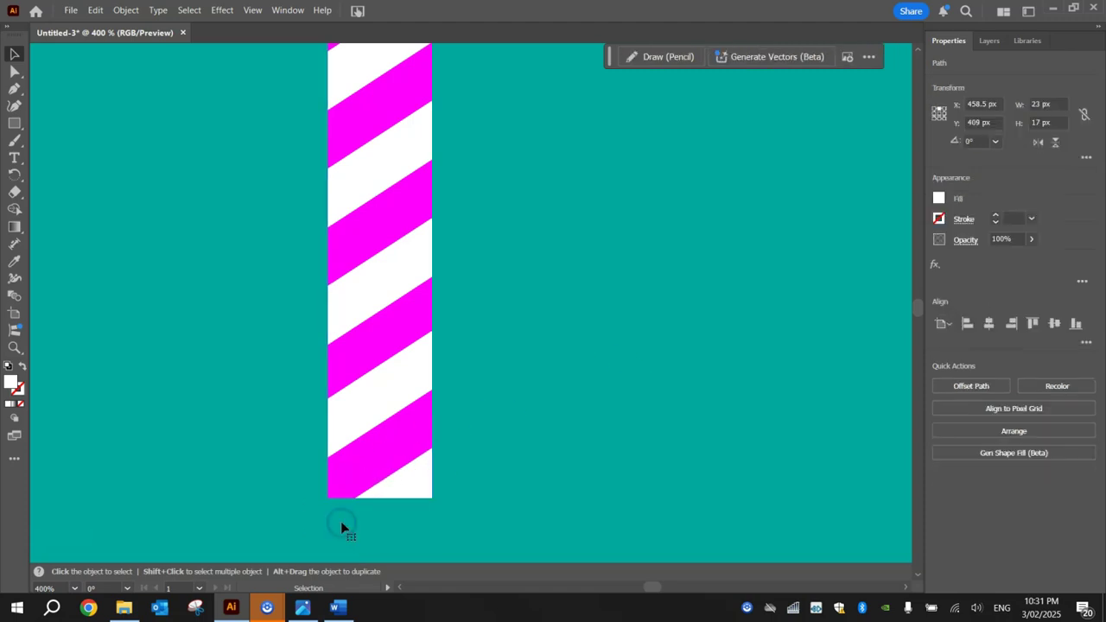
{"action": "left_click", "coordinate": [504, 275]}
Delete the white stripe piece that overhangs the candle's upper end.
{"action": "scroll", "coordinate": [505, 277], "scroll_direction": "up", "scroll_amount": 3}
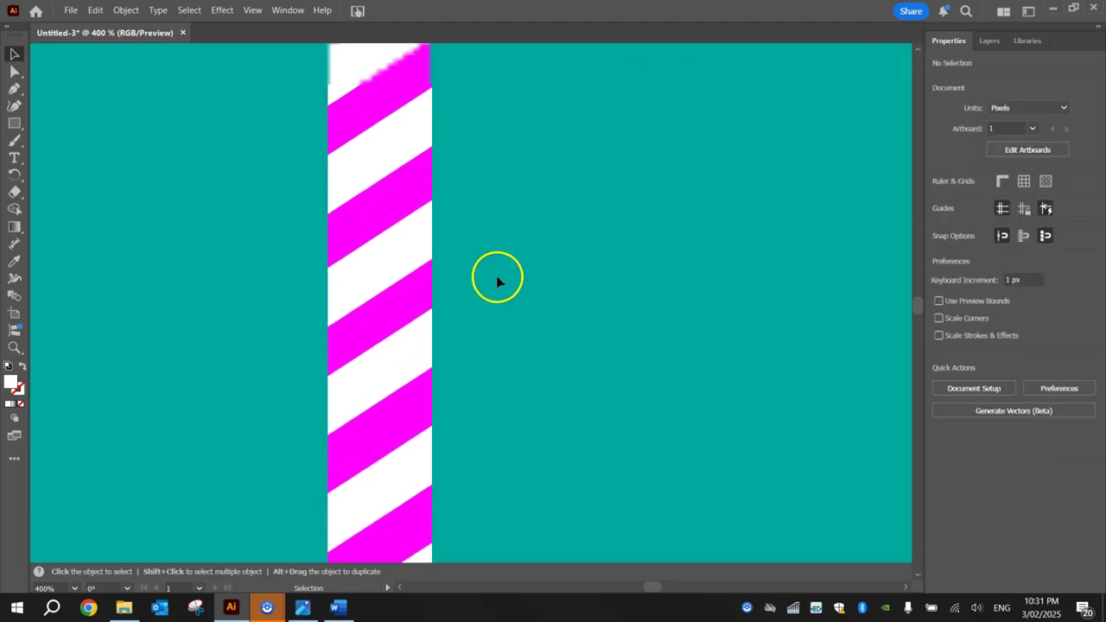
{"action": "scroll", "coordinate": [497, 275], "scroll_direction": "up", "scroll_amount": 3}
{"action": "left_click", "coordinate": [415, 170]}
{"action": "key", "text": "Delete"}
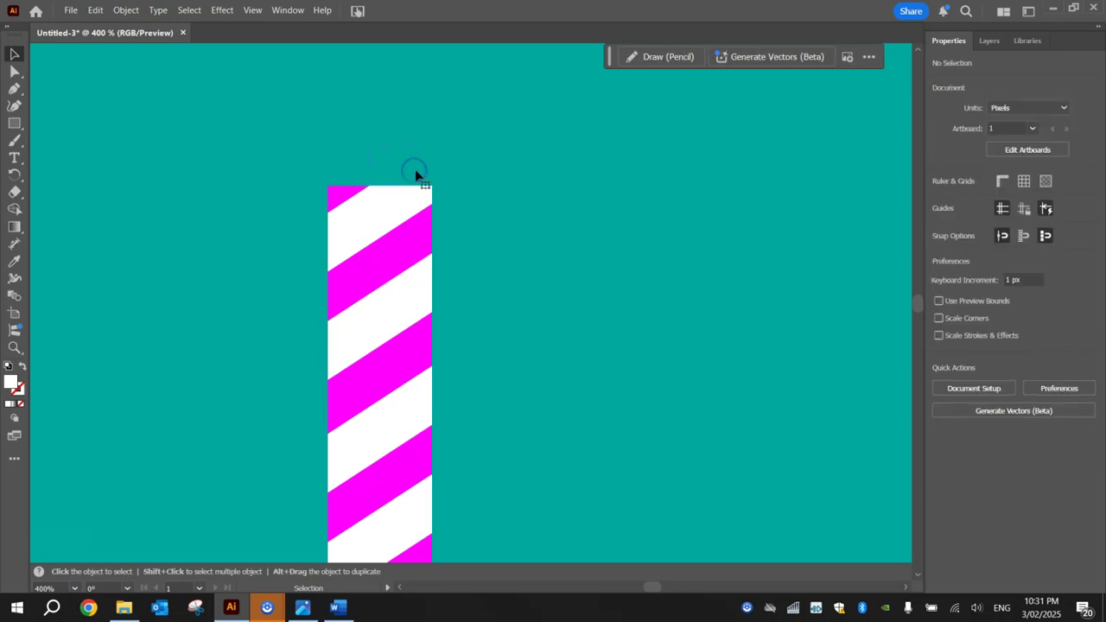
Group the magenta candle body with all of its white stripes.
{"action": "scroll", "coordinate": [557, 286], "scroll_direction": "down", "scroll_amount": 2}
{"action": "left_click_drag", "start_coordinate": [617, 348], "coordinate": [545, 219]}
{"action": "scroll", "coordinate": [545, 219], "scroll_direction": "down", "scroll_amount": 1}
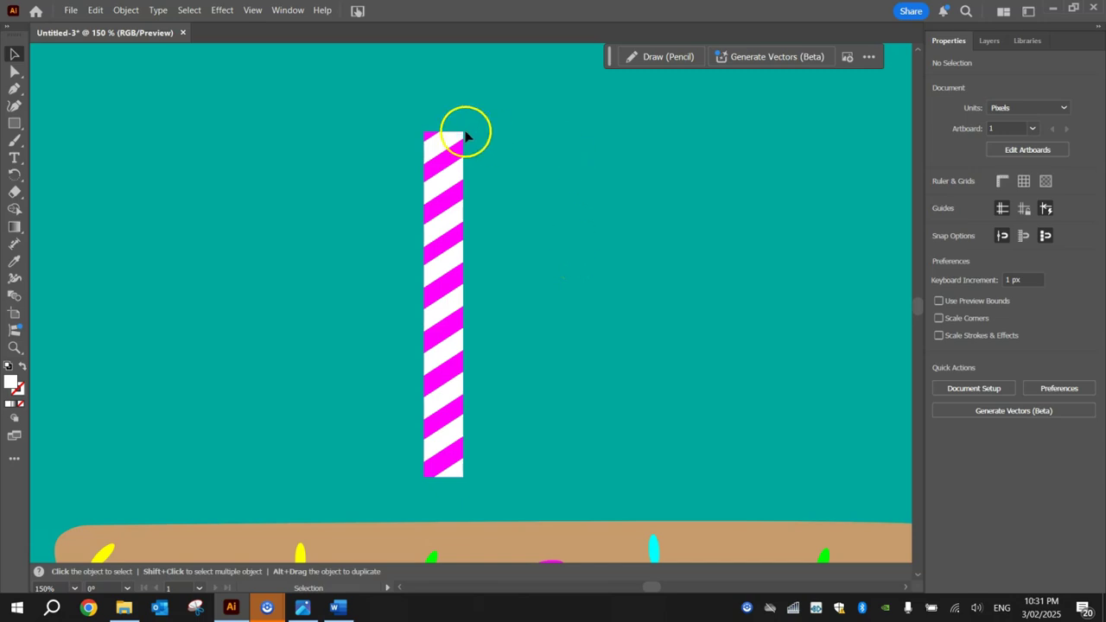
{"action": "key", "text": "ctrl+a"}
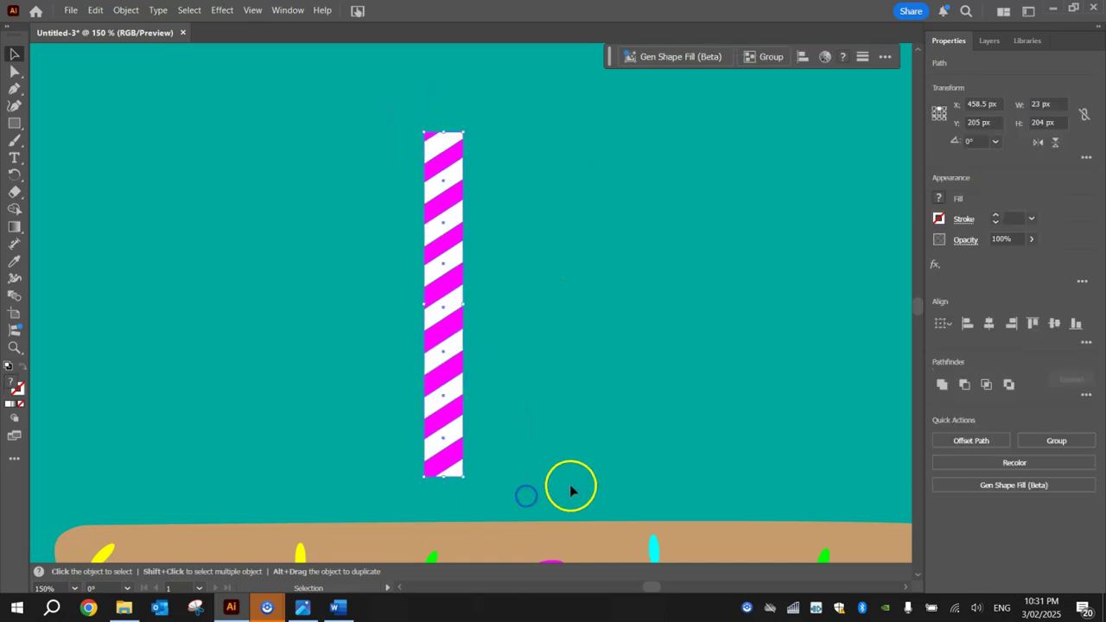
{"action": "key", "text": "a"}
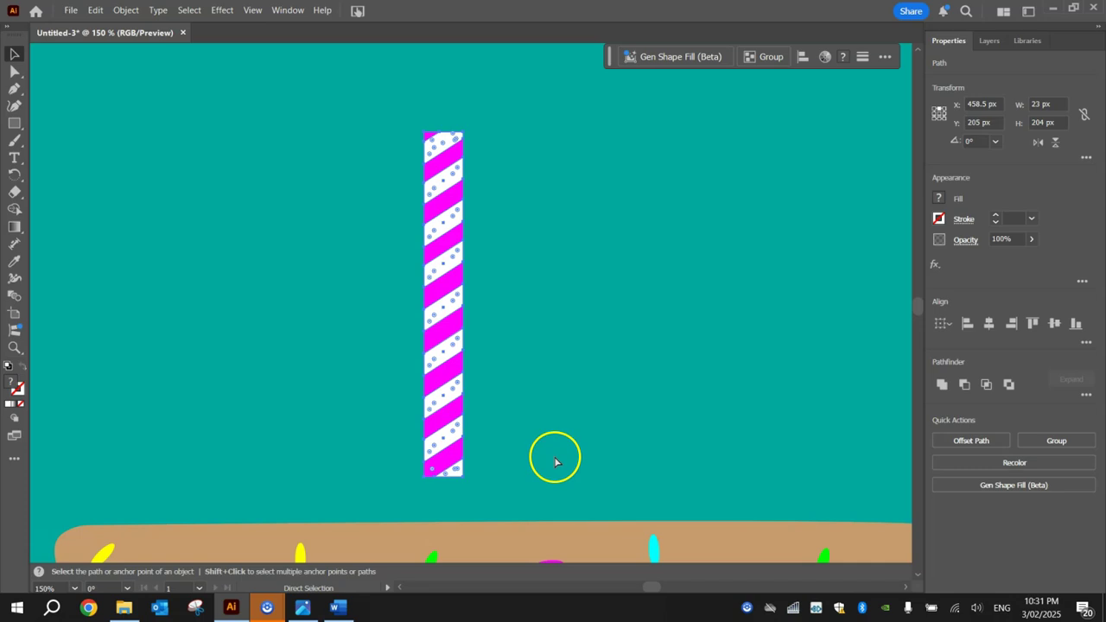
{"action": "key", "text": "v"}
Check the grouped candle's pieces at its upper end and its position above the cake.
{"action": "scroll", "coordinate": [447, 138], "scroll_direction": "up", "scroll_amount": 2}
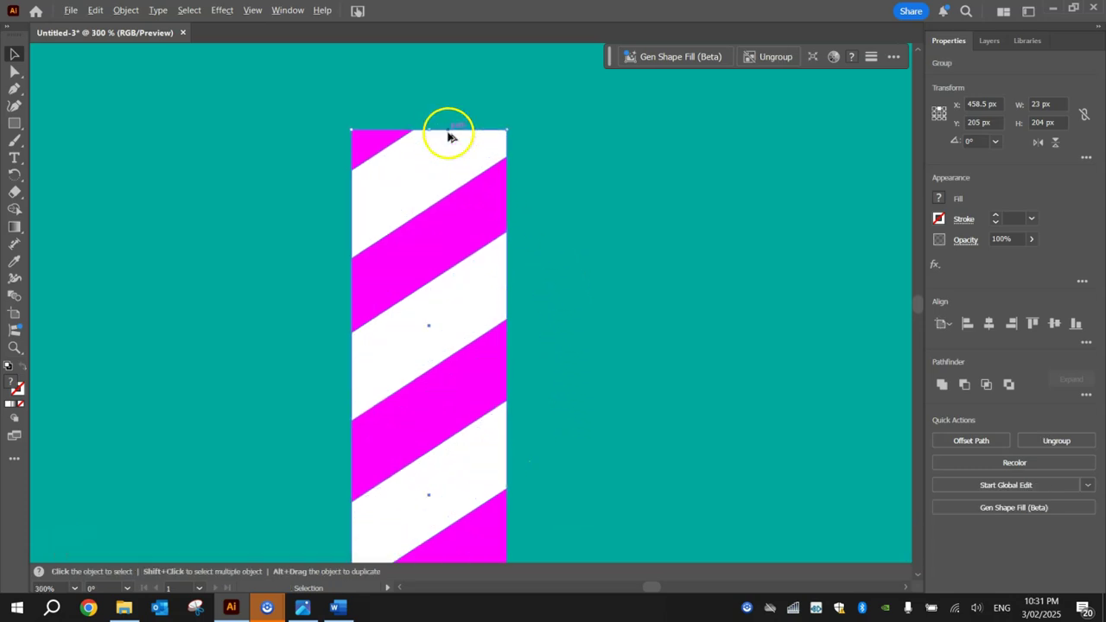
{"action": "left_click", "coordinate": [469, 87]}
{"action": "left_click", "coordinate": [359, 142]}
{"action": "scroll", "coordinate": [367, 150], "scroll_direction": "up", "scroll_amount": 2}
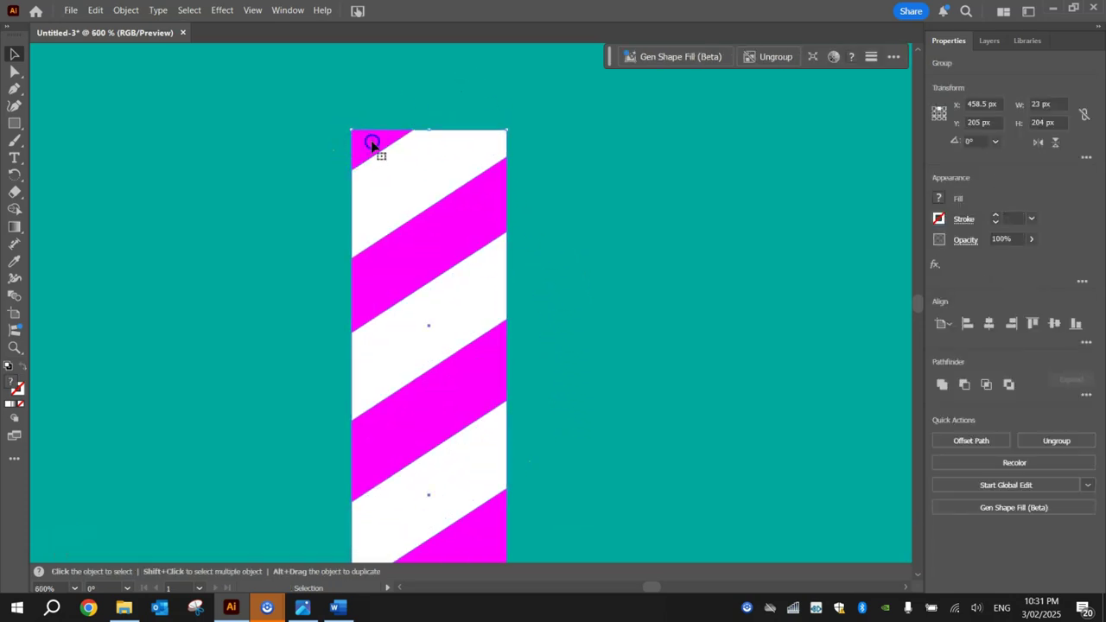
{"action": "double_click", "coordinate": [372, 145]}
{"action": "left_click", "coordinate": [372, 145]}
{"action": "double_click", "coordinate": [225, 127]}
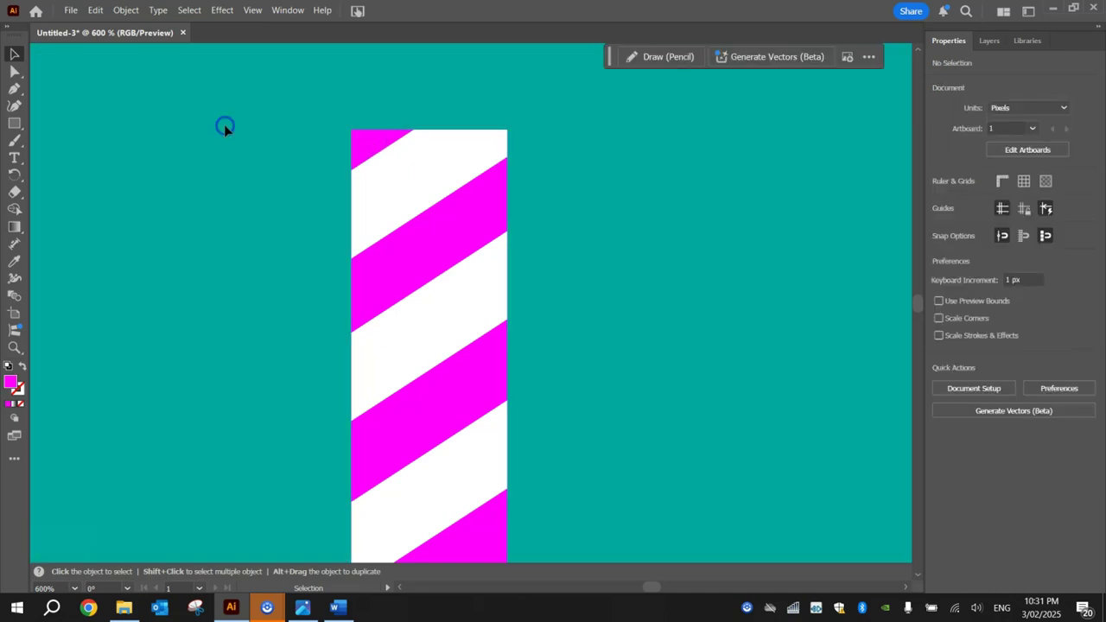
{"action": "scroll", "coordinate": [558, 249], "scroll_direction": "down", "scroll_amount": 2}
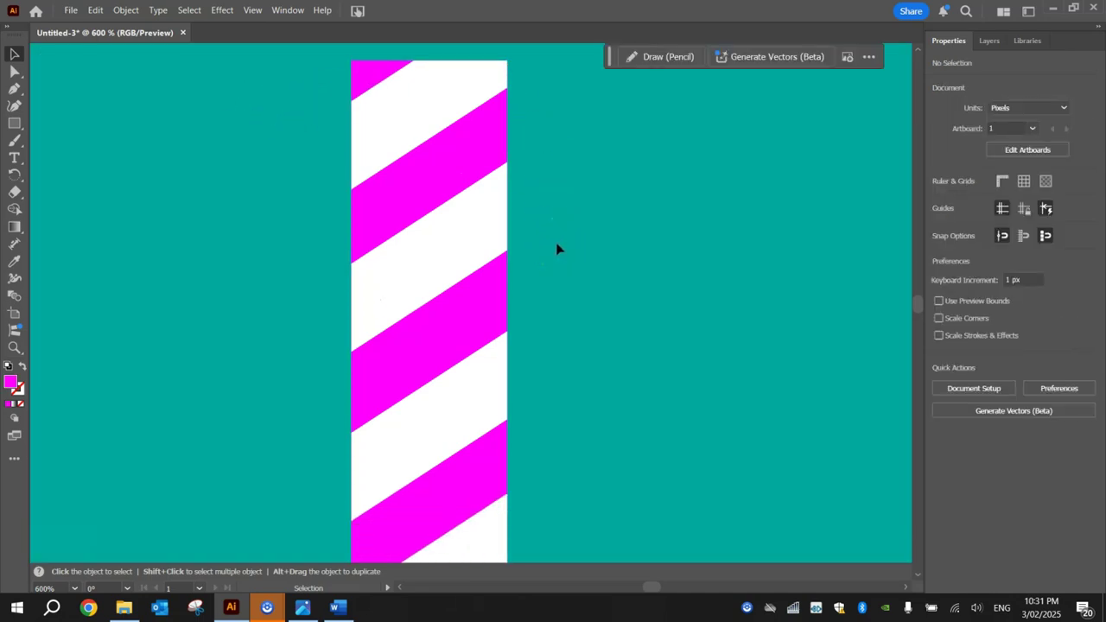
{"action": "scroll", "coordinate": [557, 249], "scroll_direction": "down", "scroll_amount": 6}
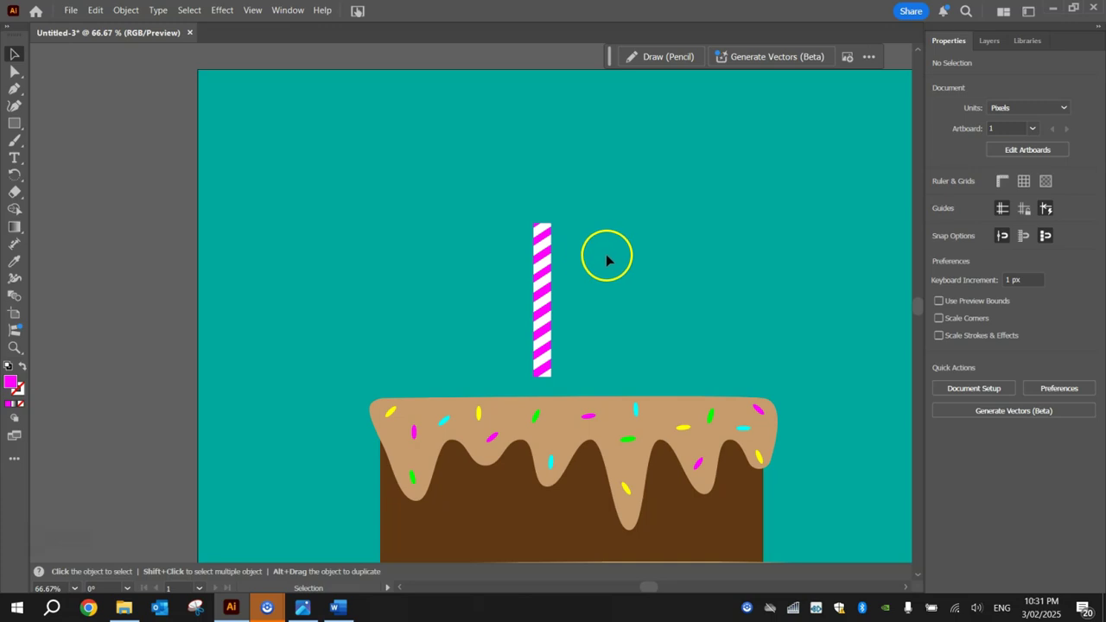
Draw a black wick rectangle 3 × 13 px centred on the candle's upper edge.
{"action": "scroll", "coordinate": [536, 210], "scroll_direction": "up", "scroll_amount": 5}
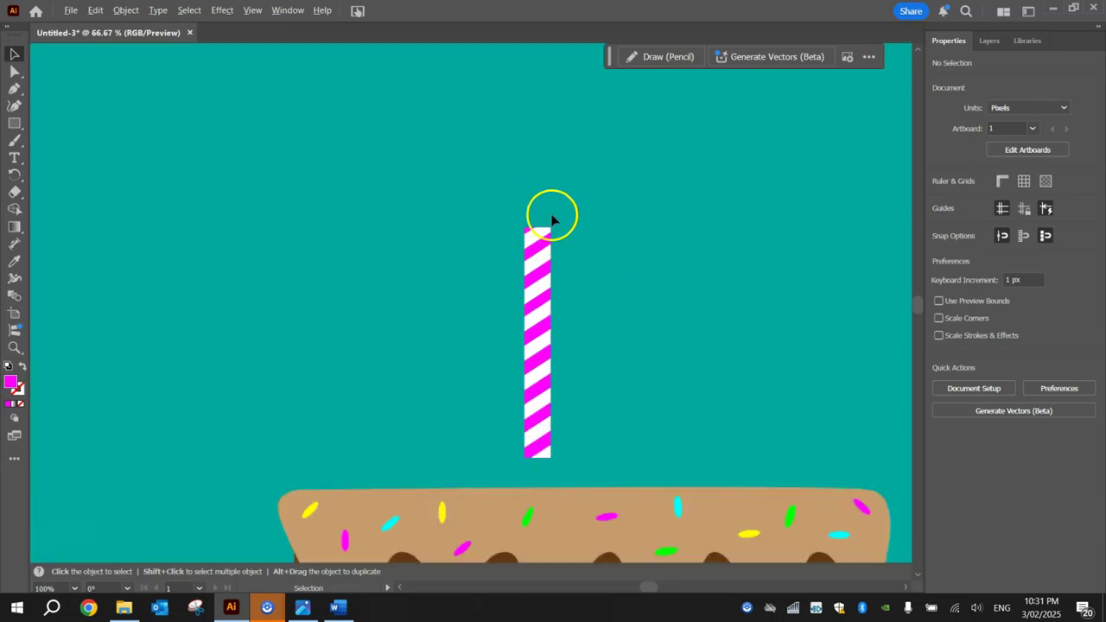
{"action": "left_click", "coordinate": [15, 123]}
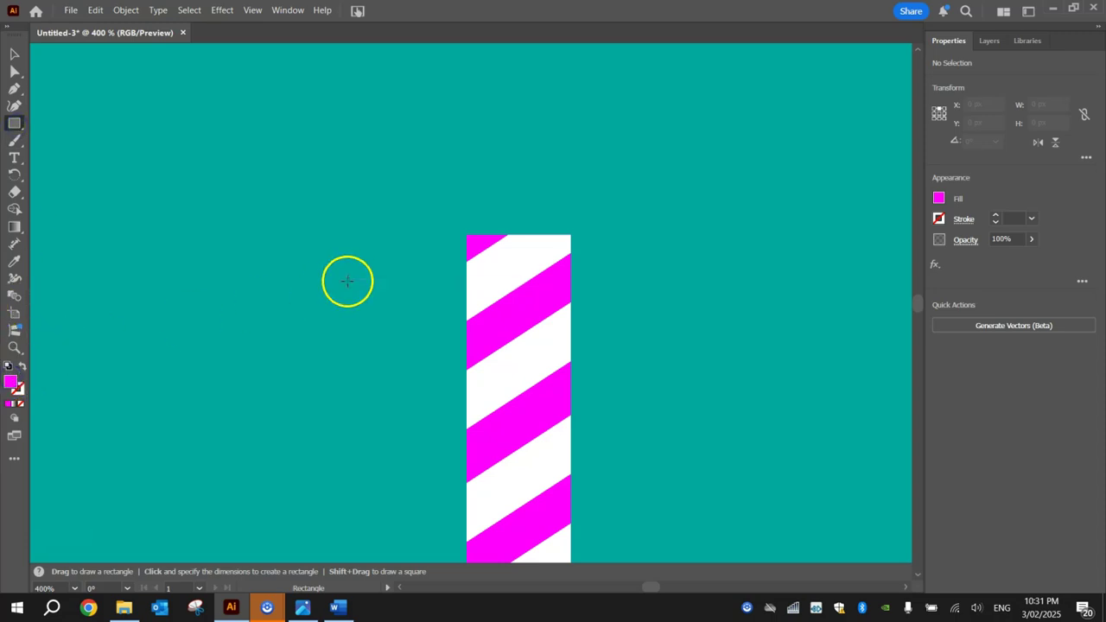
{"action": "left_click_drag", "start_coordinate": [913, 222], "coordinate": [915, 376]}
{"action": "left_click", "coordinate": [1061, 198]}
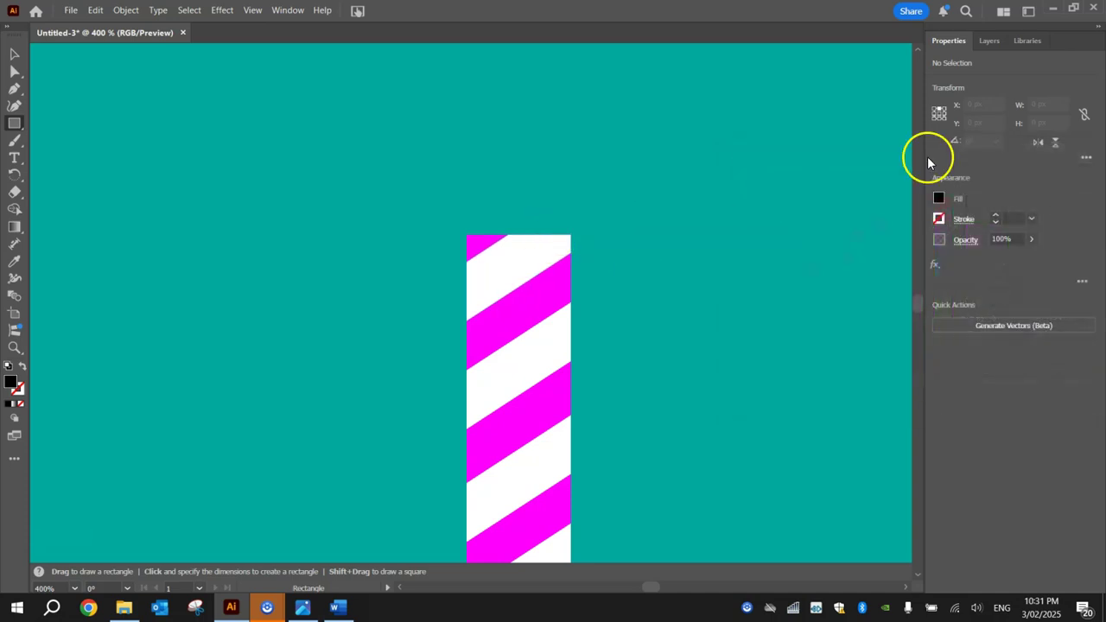
{"action": "mouse_move", "coordinate": [518, 235]}
{"action": "left_mouse_down"}
{"action": "mouse_move", "coordinate": [526, 189]}
{"action": "mouse_move", "coordinate": [517, 218]}
{"action": "mouse_move", "coordinate": [514, 182]}
{"action": "left_mouse_up"}
{"action": "left_click", "coordinate": [14, 54]}
{"action": "mouse_move", "coordinate": [513, 179]}
{"action": "left_mouse_down"}
{"action": "mouse_move", "coordinate": [525, 187]}
{"action": "mouse_move", "coordinate": [530, 147]}
{"action": "mouse_move", "coordinate": [525, 176]}
{"action": "left_mouse_up"}
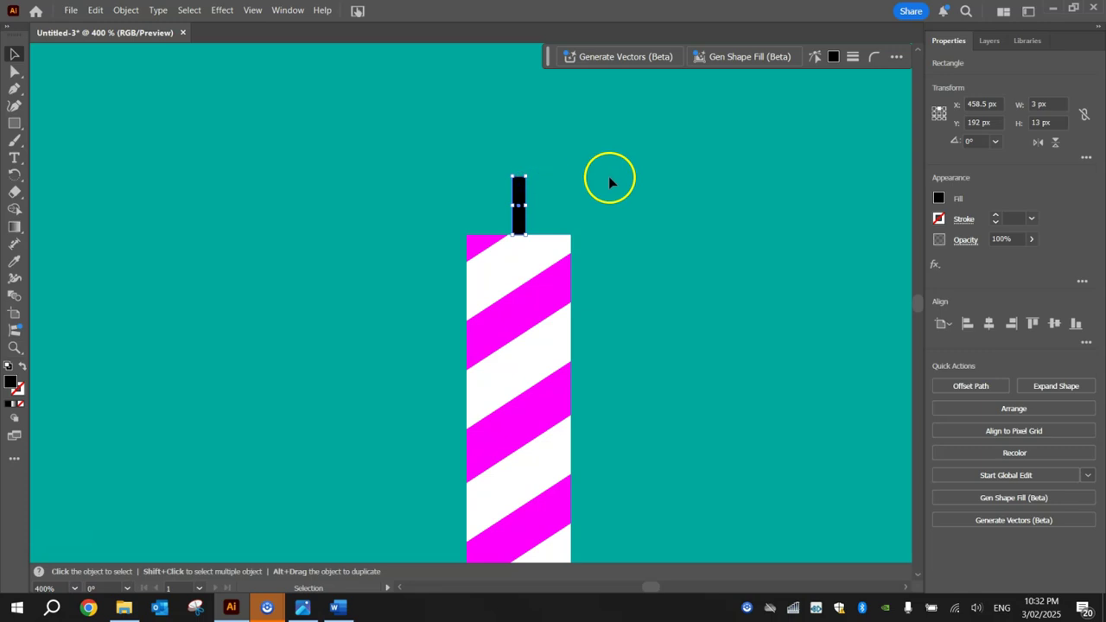
{"action": "left_click", "coordinate": [675, 164]}
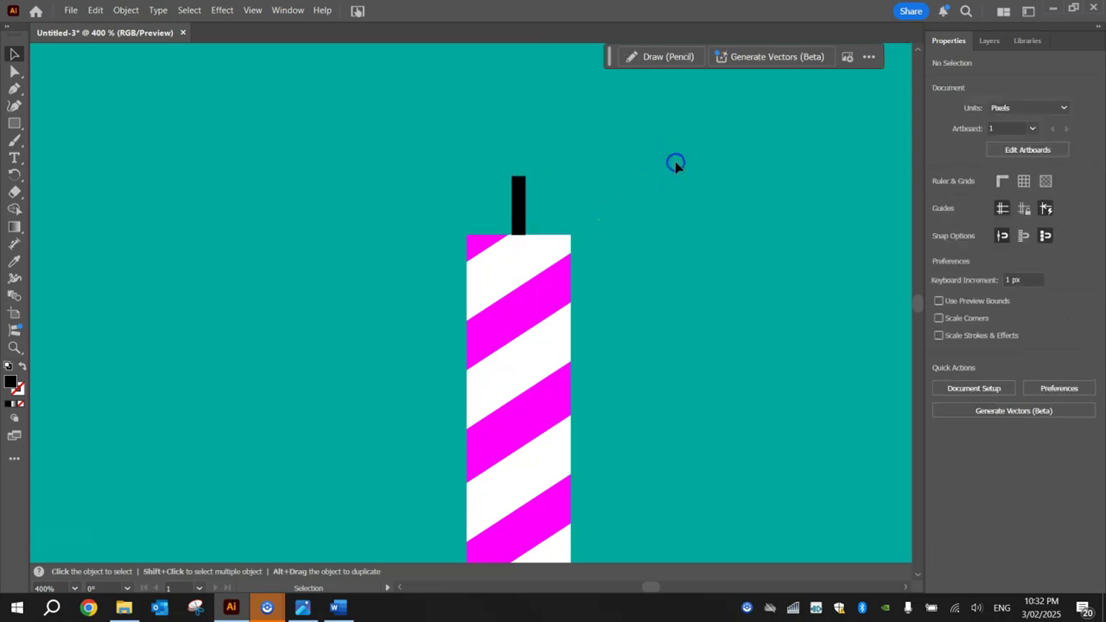
Draw an orange ellipse without a stroke, about 33 × 54 px, beside the candle's wick.
{"action": "scroll", "coordinate": [675, 164], "scroll_direction": "down", "scroll_amount": 2}
{"action": "left_click_drag", "start_coordinate": [745, 148], "coordinate": [479, 256]}
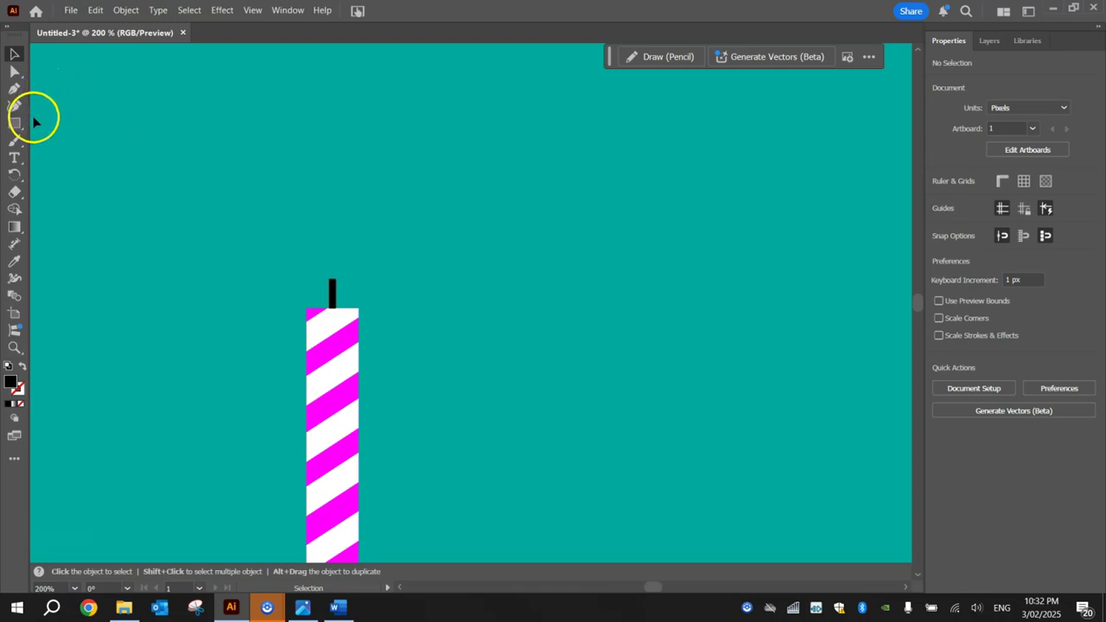
{"action": "left_click_drag", "start_coordinate": [12, 123], "coordinate": [67, 140]}
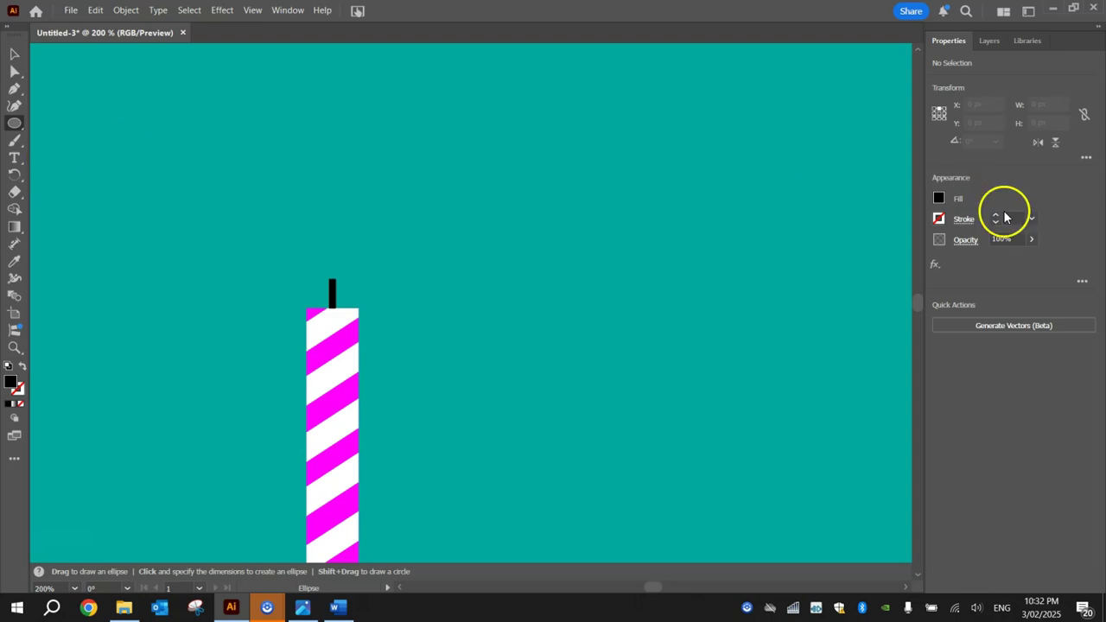
{"action": "left_click", "coordinate": [939, 200]}
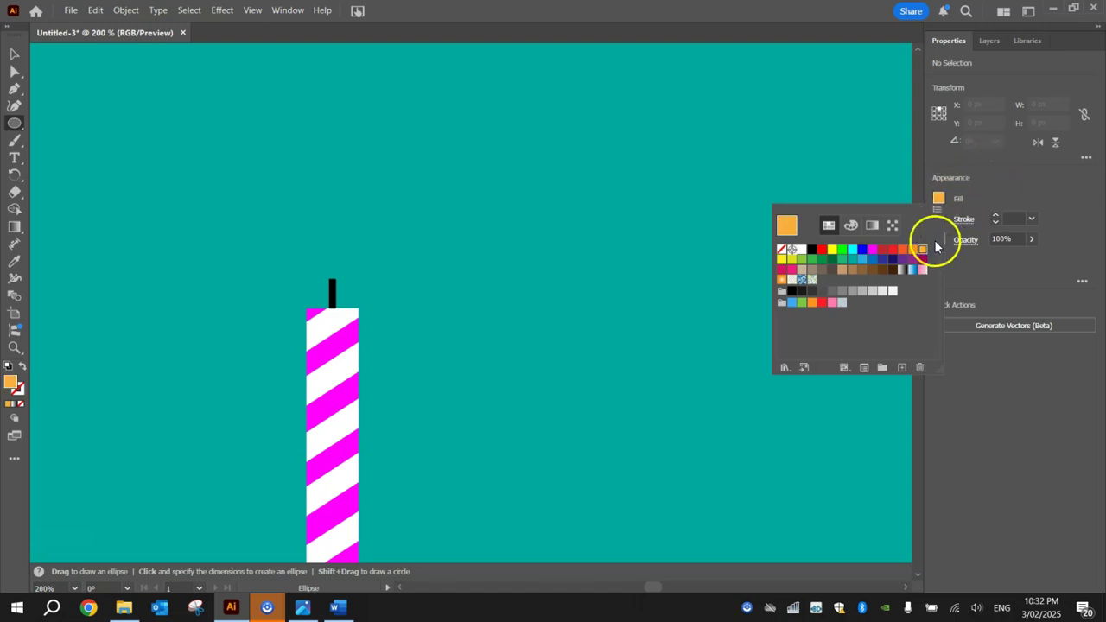
{"action": "left_click", "coordinate": [609, 197]}
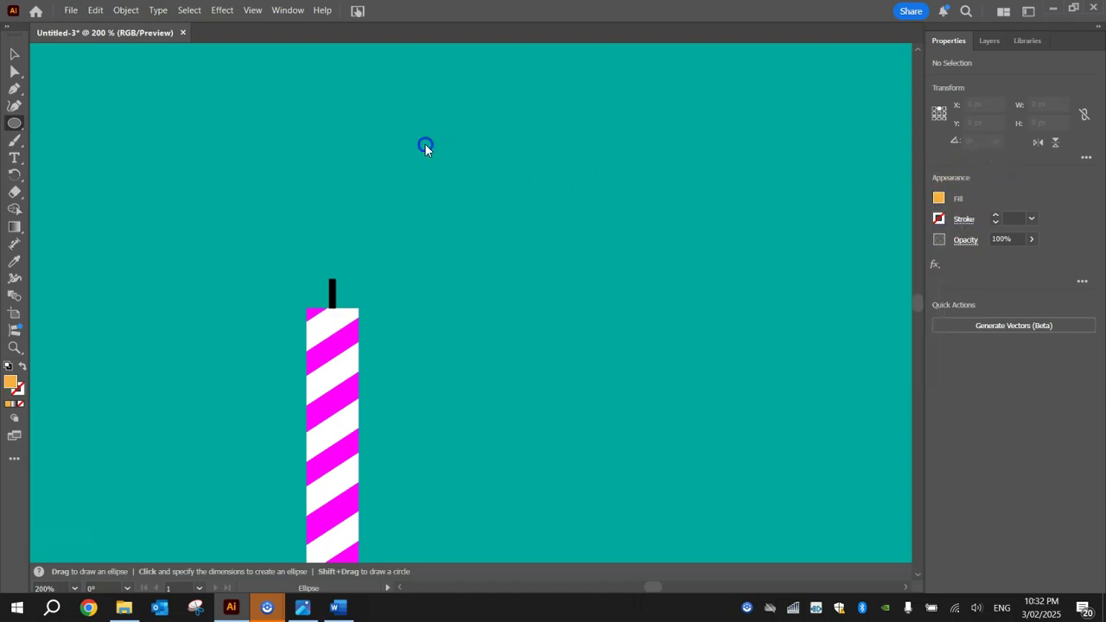
{"action": "left_click_drag", "start_coordinate": [460, 164], "coordinate": [534, 286]}
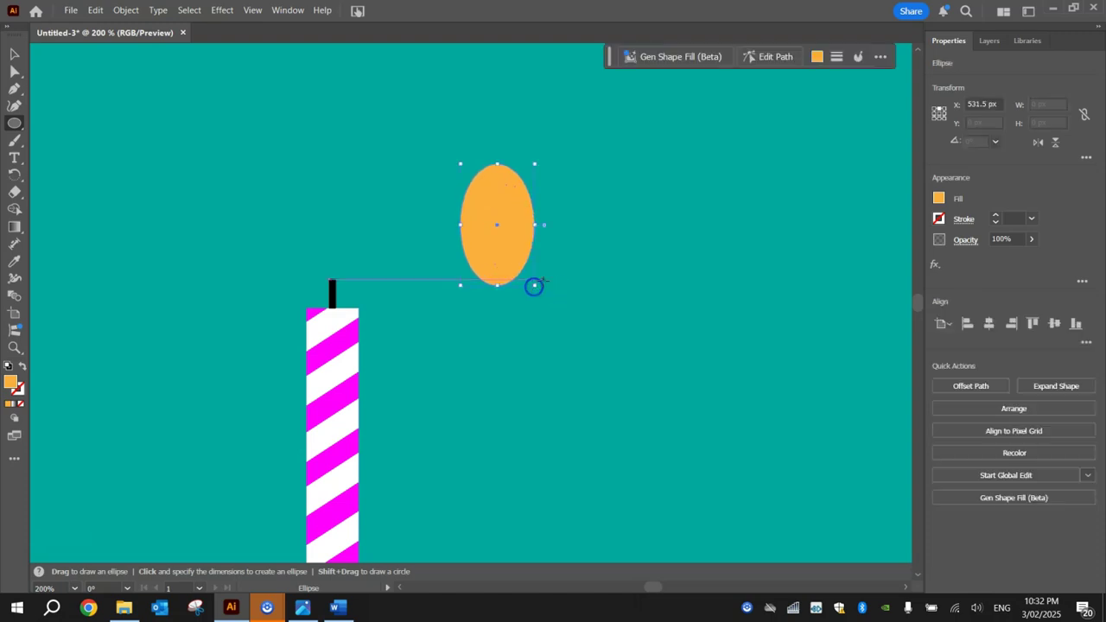
Reshape the orange ellipse into a flame by raising and tilting its tip, widening its sides and rounding out the lower half.
{"action": "left_click", "coordinate": [13, 72]}
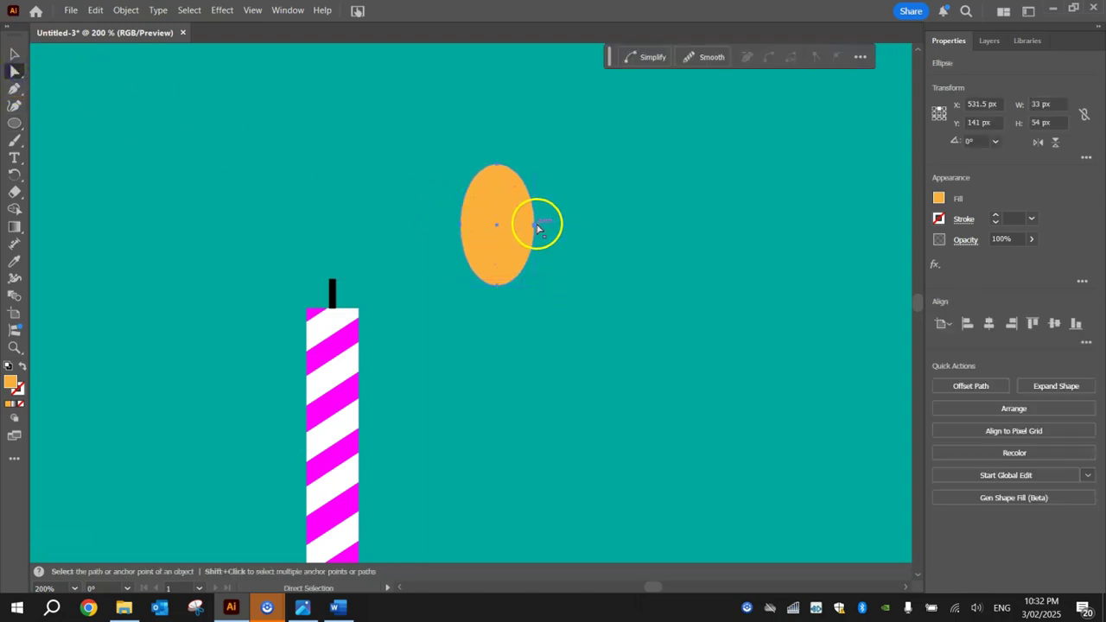
{"action": "mouse_move", "coordinate": [534, 225]}
{"action": "left_mouse_down"}
{"action": "mouse_move", "coordinate": [514, 225]}
{"action": "mouse_move", "coordinate": [535, 223]}
{"action": "left_mouse_up"}
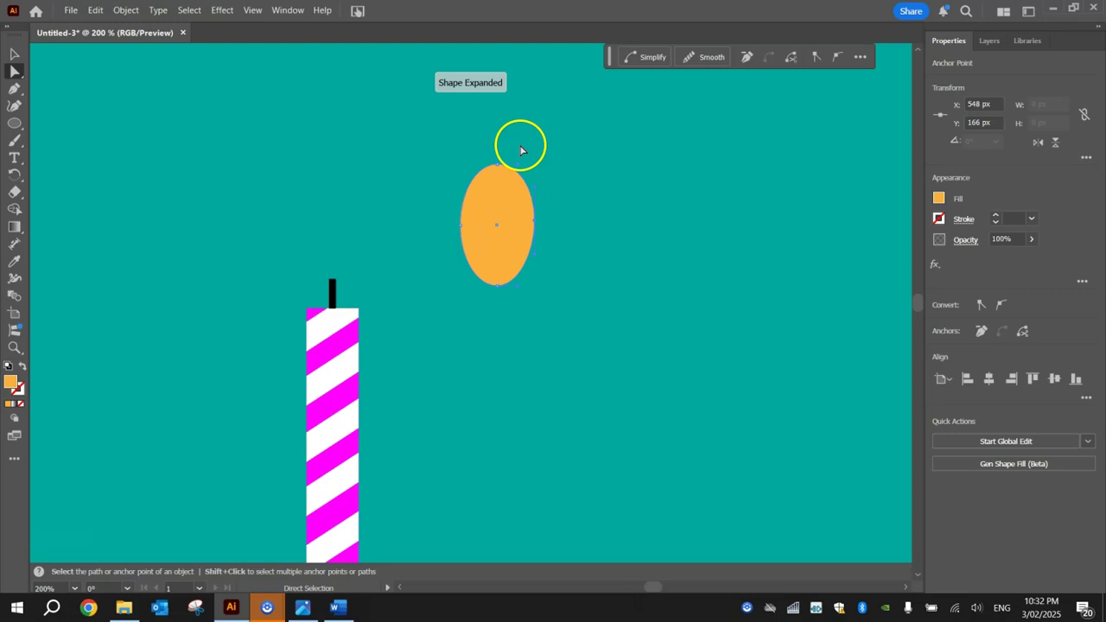
{"action": "left_click_drag", "start_coordinate": [498, 164], "coordinate": [500, 112]}
{"action": "left_click_drag", "start_coordinate": [460, 225], "coordinate": [451, 220]}
{"action": "left_click_drag", "start_coordinate": [535, 224], "coordinate": [554, 280]}
{"action": "left_click", "coordinate": [464, 230]}
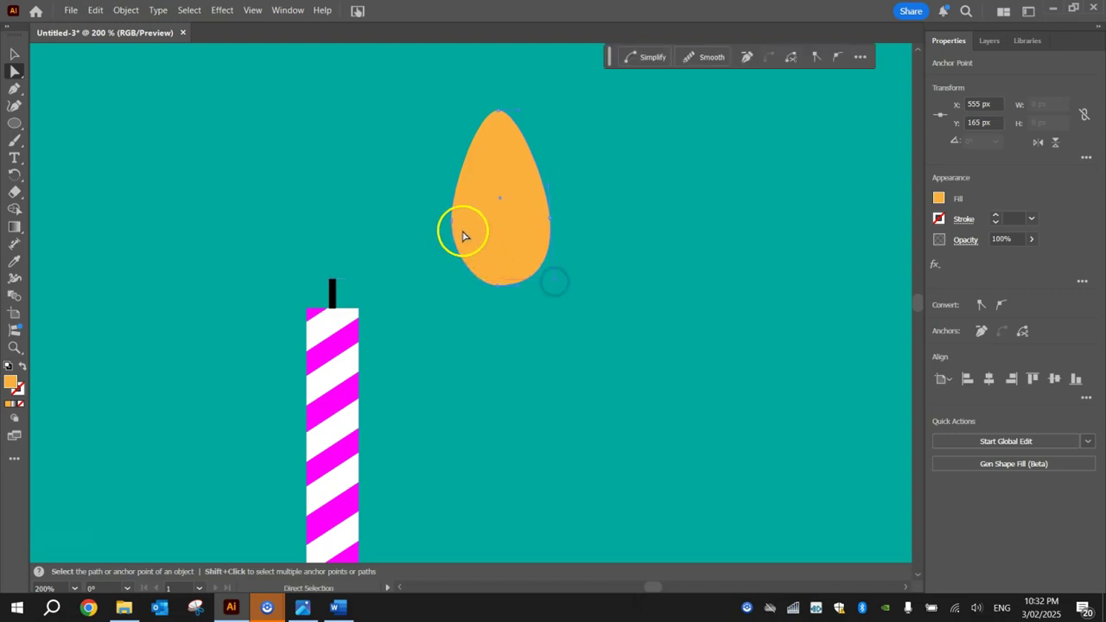
{"action": "left_click_drag", "start_coordinate": [451, 263], "coordinate": [451, 273]}
{"action": "mouse_move", "coordinate": [500, 111]}
{"action": "left_mouse_down"}
{"action": "mouse_move", "coordinate": [515, 110]}
{"action": "mouse_move", "coordinate": [501, 106]}
{"action": "left_mouse_up"}
{"action": "left_click", "coordinate": [610, 124]}
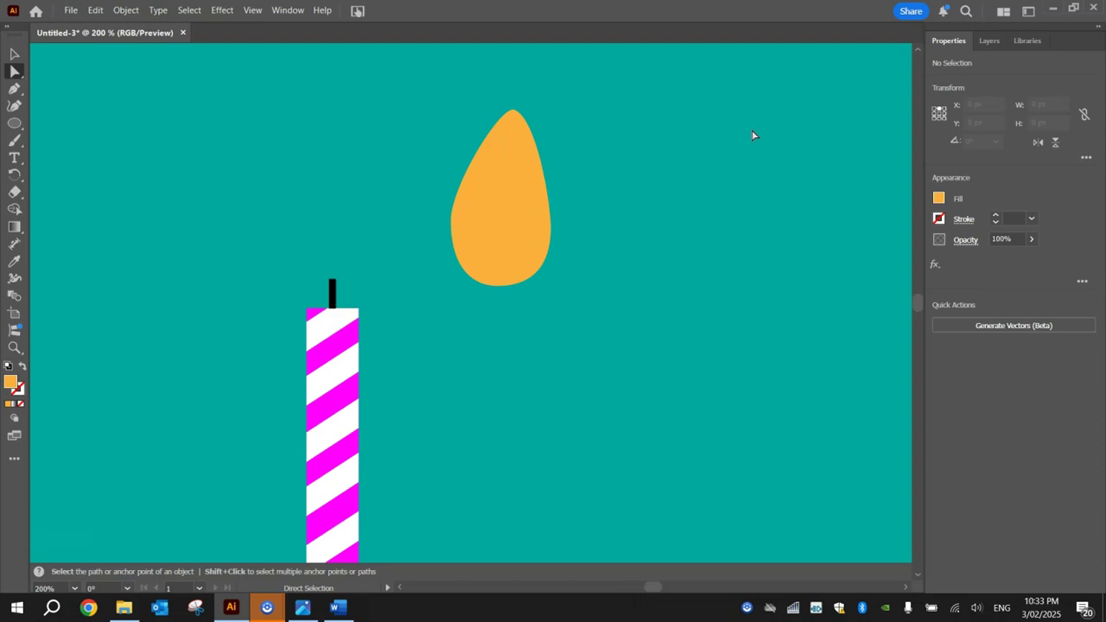
Move the flame onto the wick and place it behind the wick in the stacking order.
{"action": "left_click", "coordinate": [14, 53]}
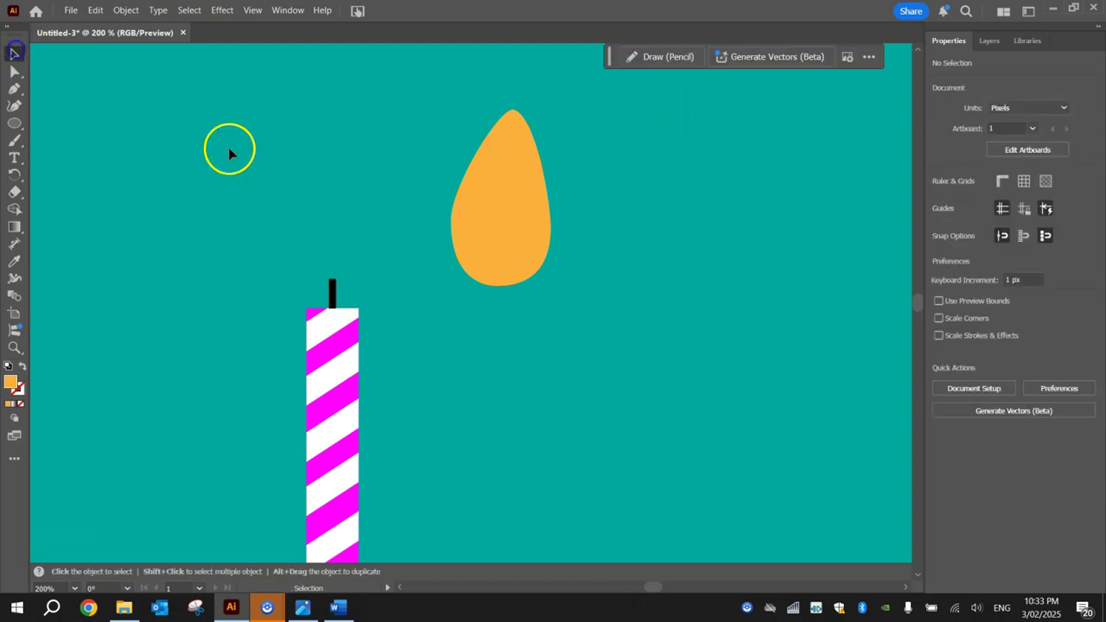
{"action": "left_click_drag", "start_coordinate": [487, 233], "coordinate": [321, 235]}
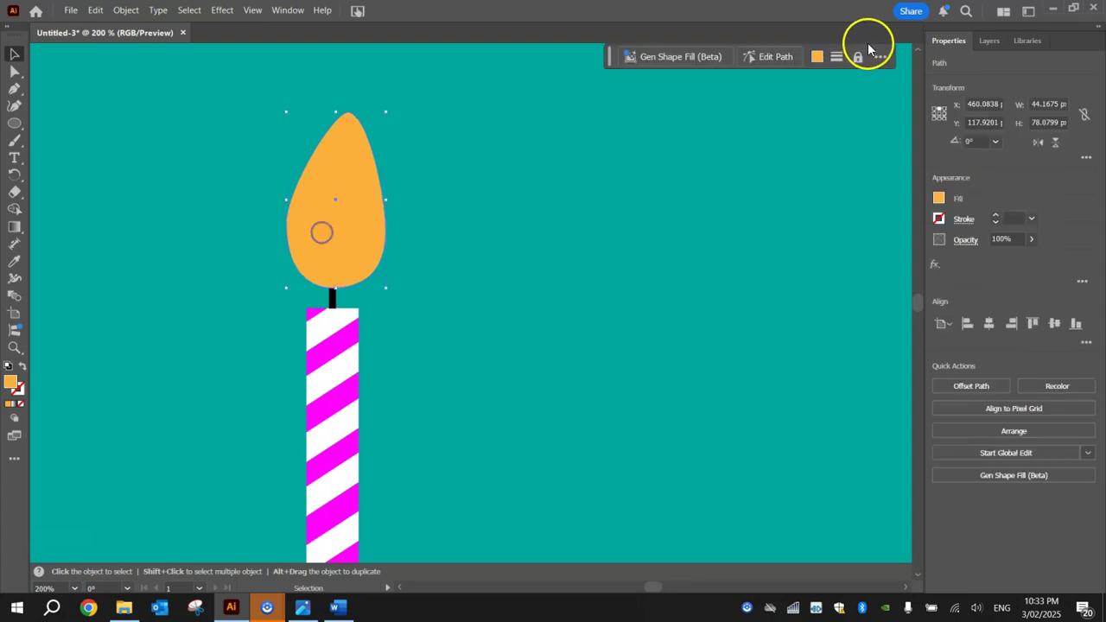
{"action": "left_click", "coordinate": [989, 40]}
{"action": "left_click_drag", "start_coordinate": [1022, 105], "coordinate": [1023, 126]}
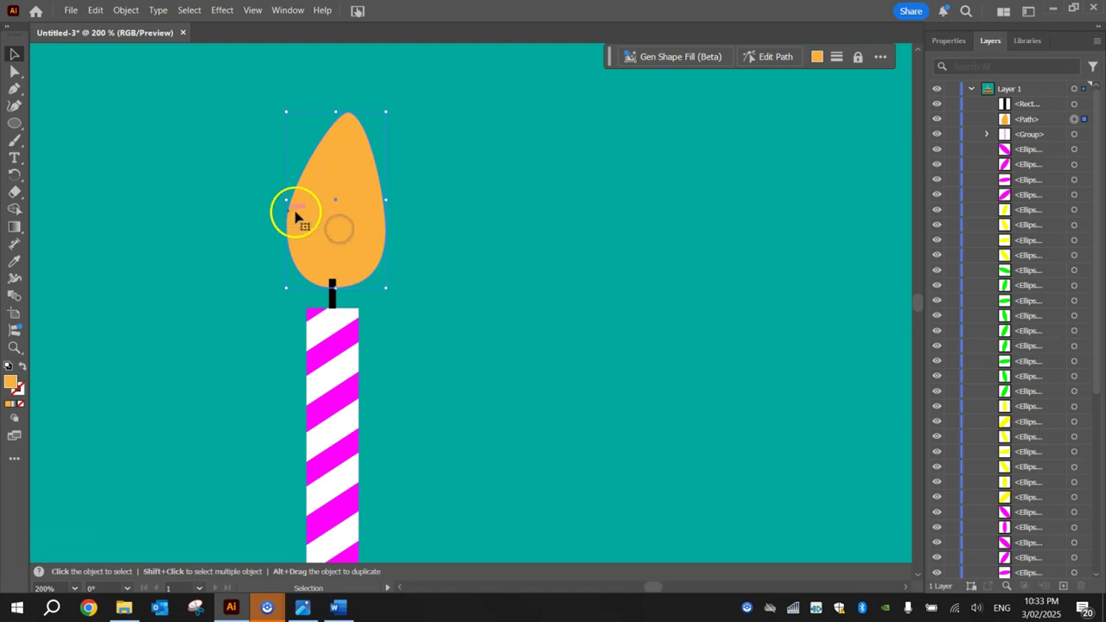
Create an inner flame by offsetting the orange flame's path by -10 px with miter joins.
{"action": "left_click", "coordinate": [126, 9]}
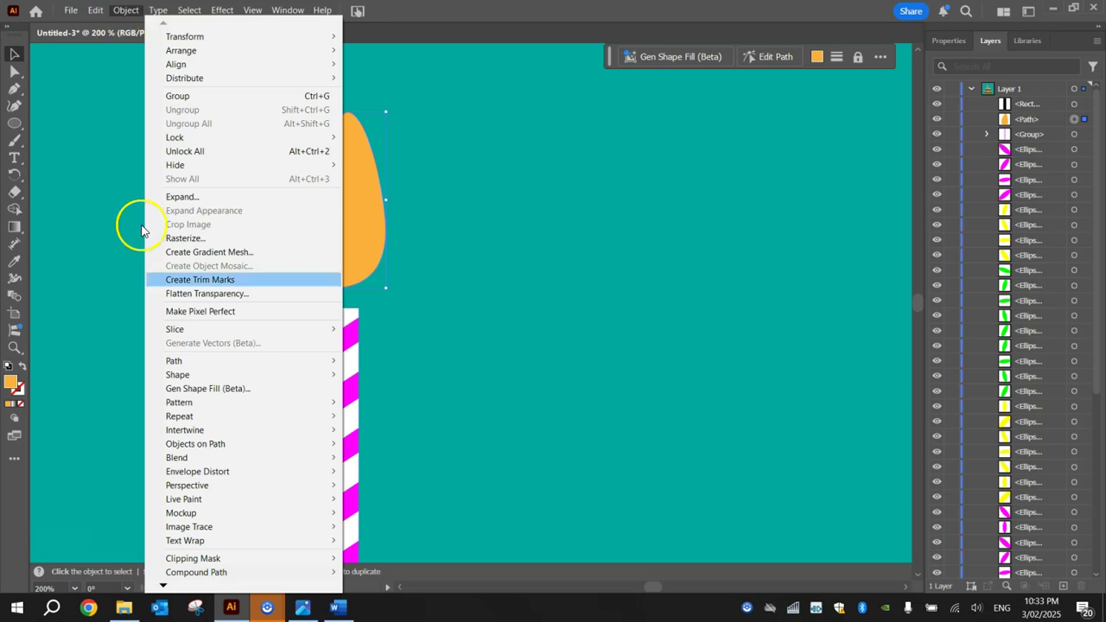
{"action": "left_click", "coordinate": [192, 360]}
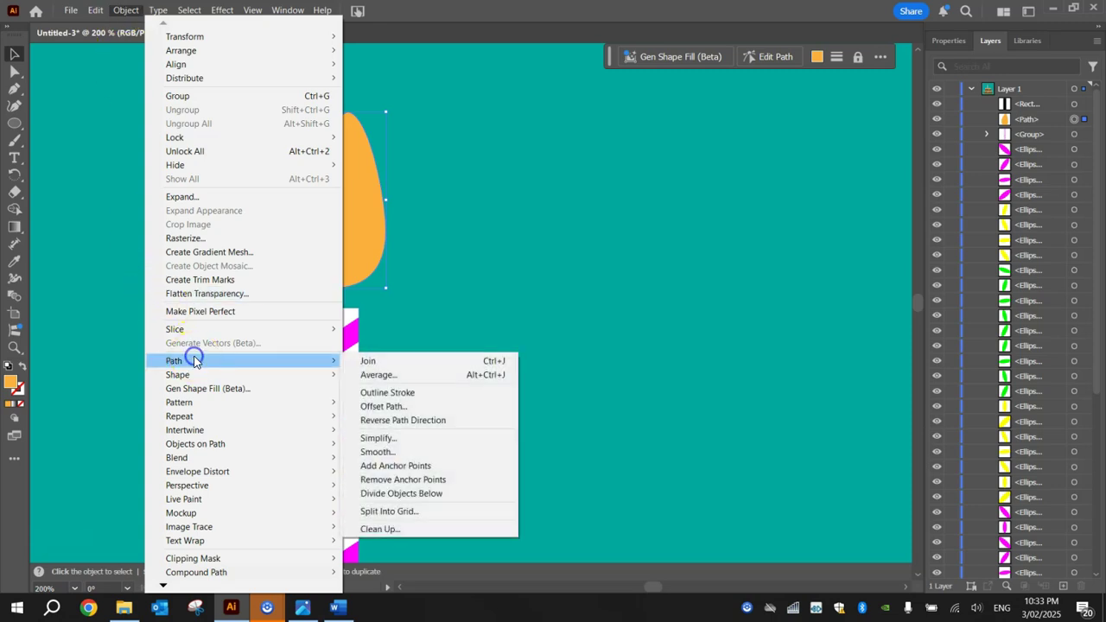
{"action": "left_click", "coordinate": [400, 407]}
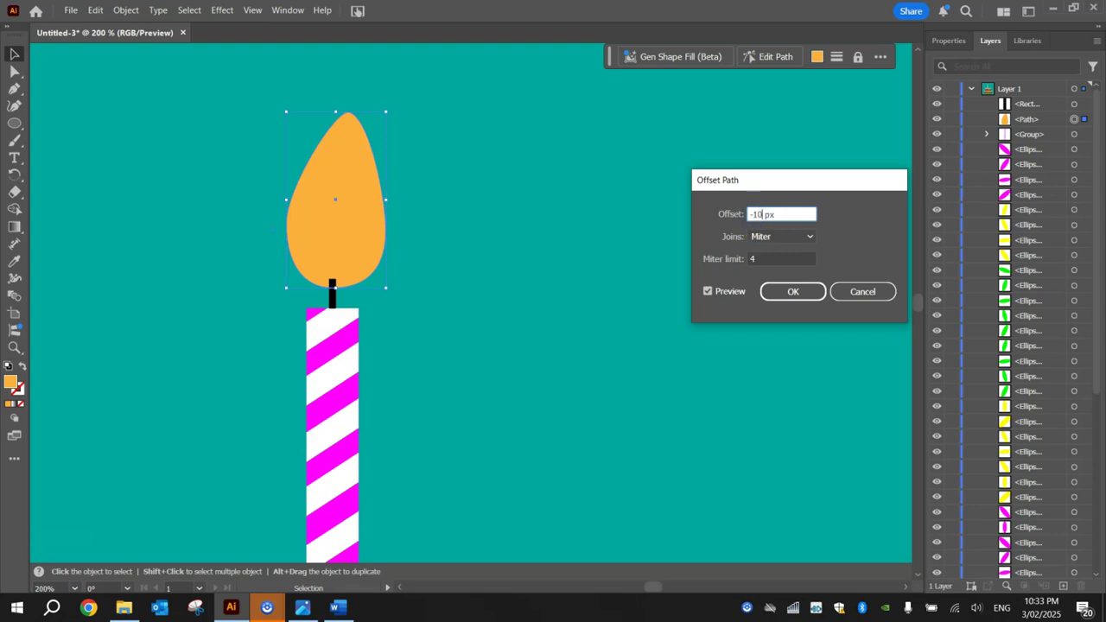
{"action": "left_click", "coordinate": [786, 290]}
{"action": "left_click", "coordinate": [782, 291]}
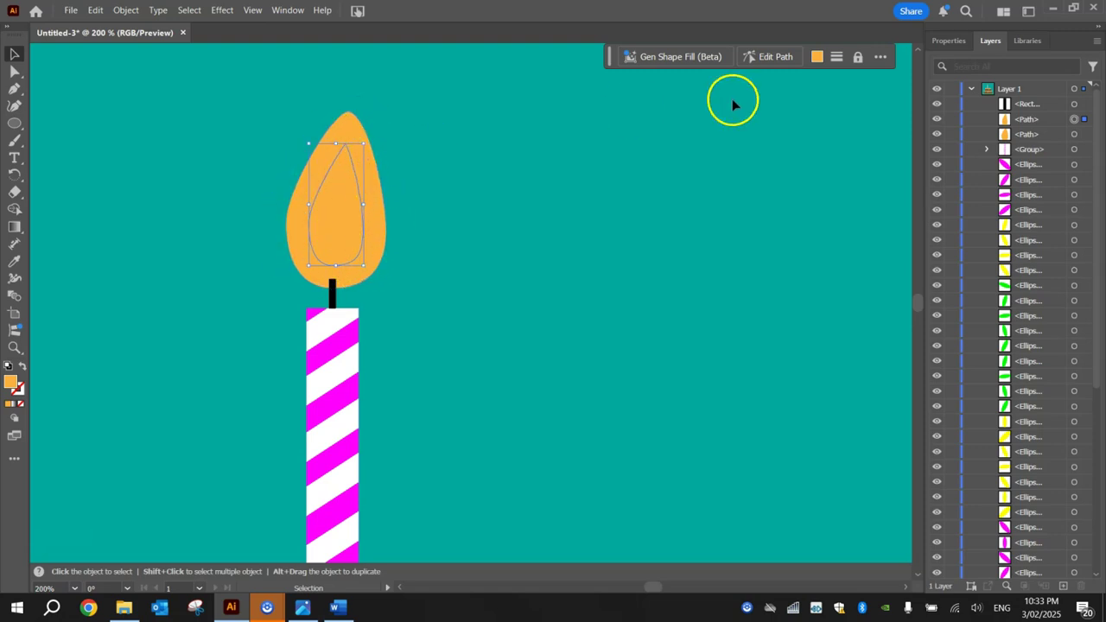
Fill the inner flame with yellow and set its opacity to 60%.
{"action": "left_click", "coordinate": [942, 41]}
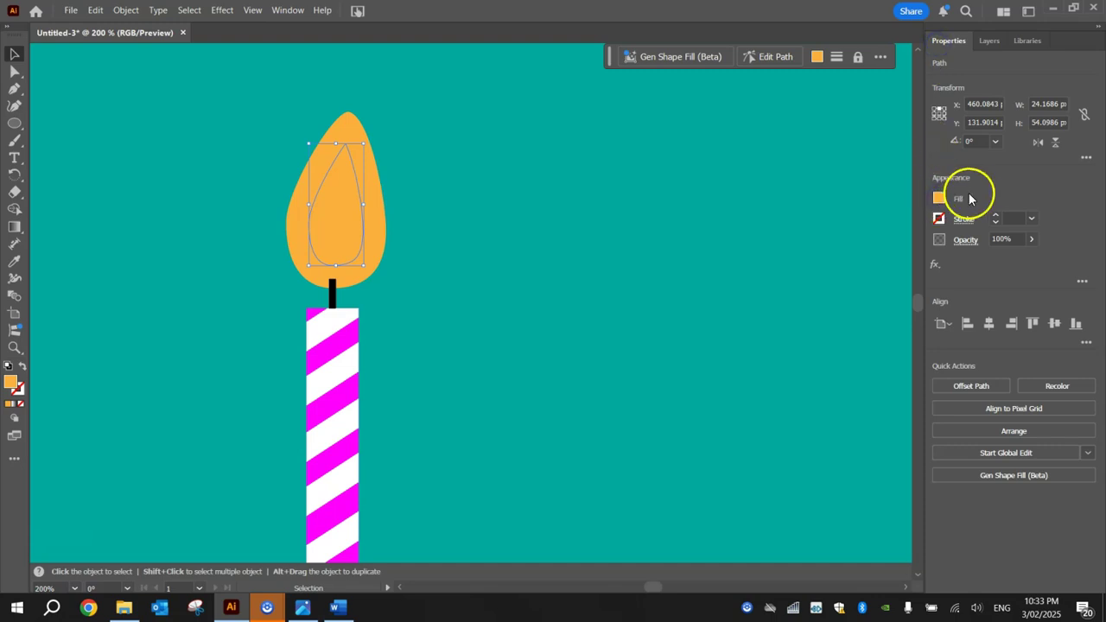
{"action": "left_click", "coordinate": [940, 198]}
{"action": "left_click", "coordinate": [941, 198]}
{"action": "left_click", "coordinate": [941, 199]}
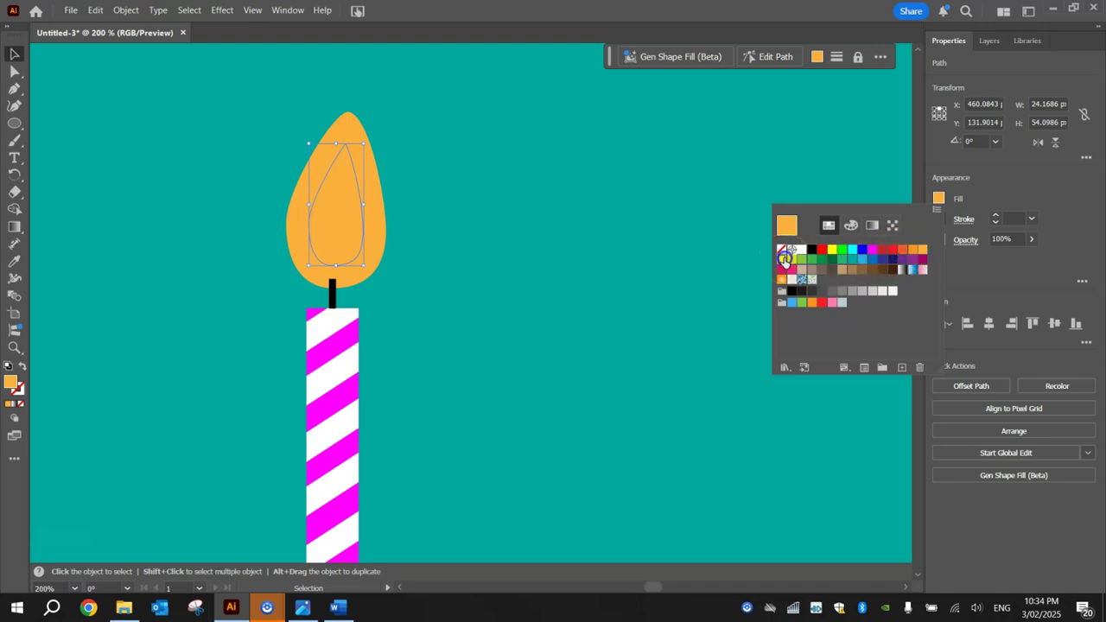
{"action": "left_click", "coordinate": [783, 260]}
{"action": "left_click", "coordinate": [940, 199]}
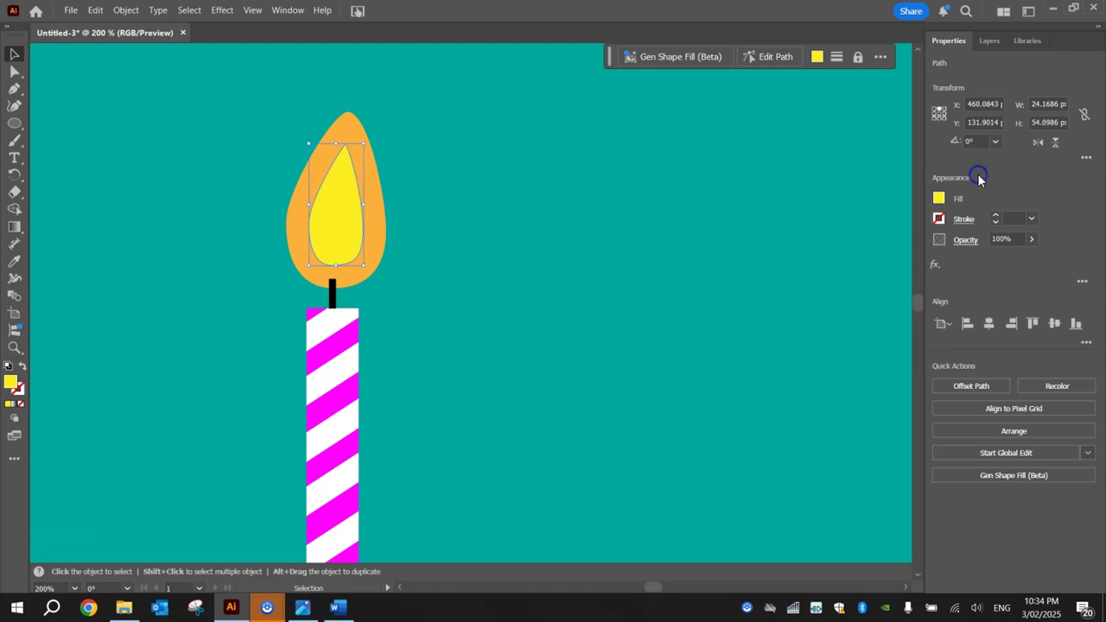
{"action": "left_click_drag", "start_coordinate": [1000, 239], "coordinate": [923, 238]}
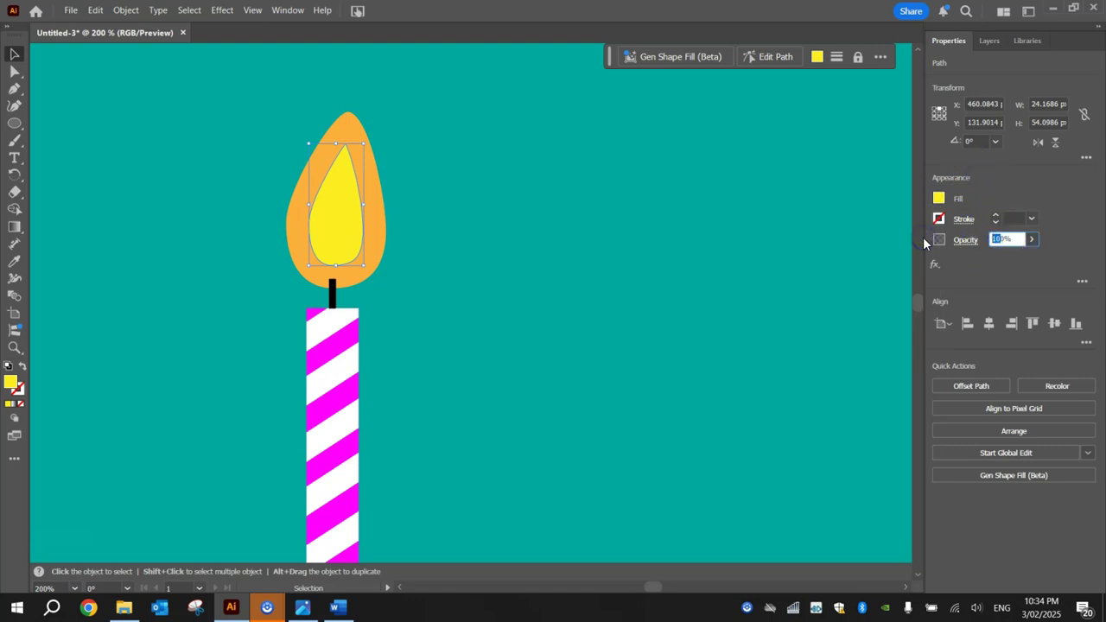
{"action": "type", "text": "5"}
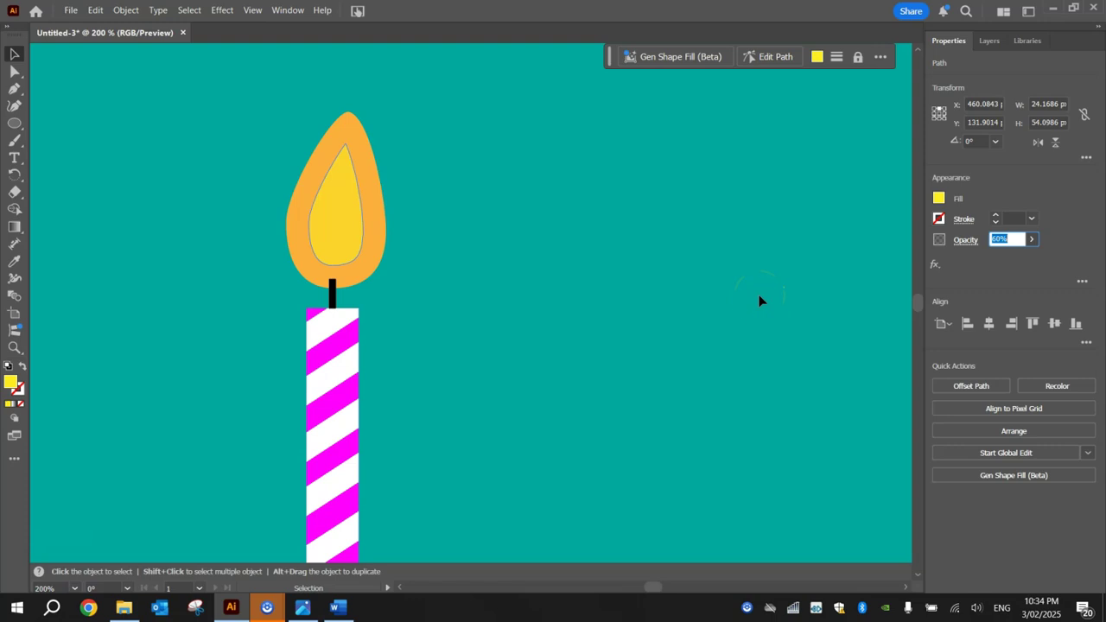
{"action": "left_click", "coordinate": [624, 272]}
Move the yellow inner flame down to the base of the orange flame, just above the wick.
{"action": "left_click_drag", "start_coordinate": [346, 251], "coordinate": [346, 265]}
{"action": "left_click", "coordinate": [434, 250]}
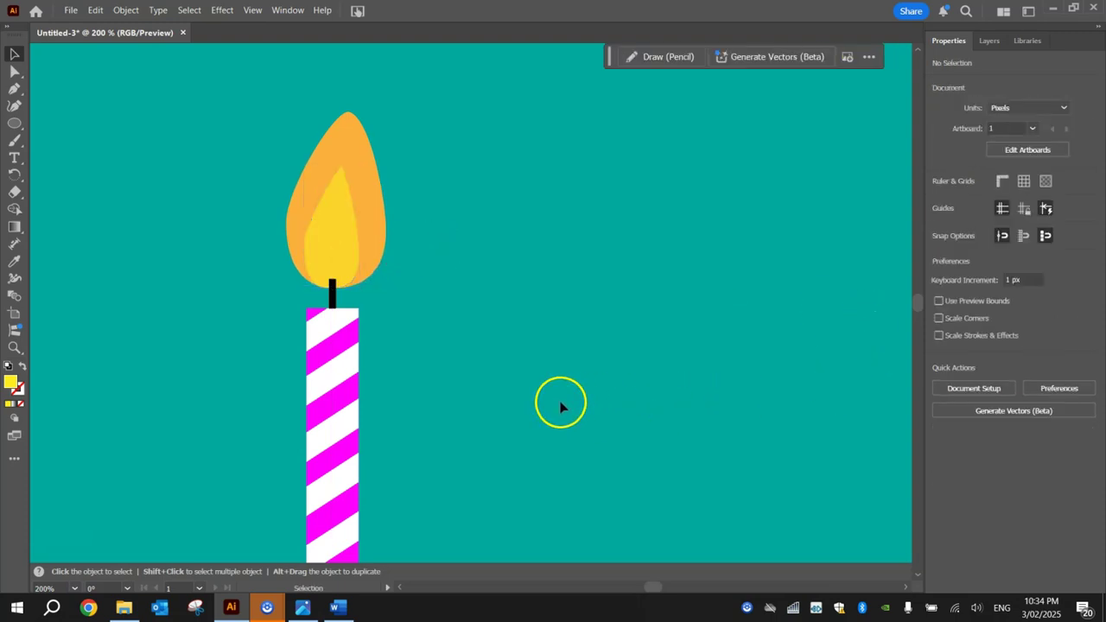
{"action": "scroll", "coordinate": [544, 397], "scroll_direction": "down", "scroll_amount": 3, "text": "alt"}
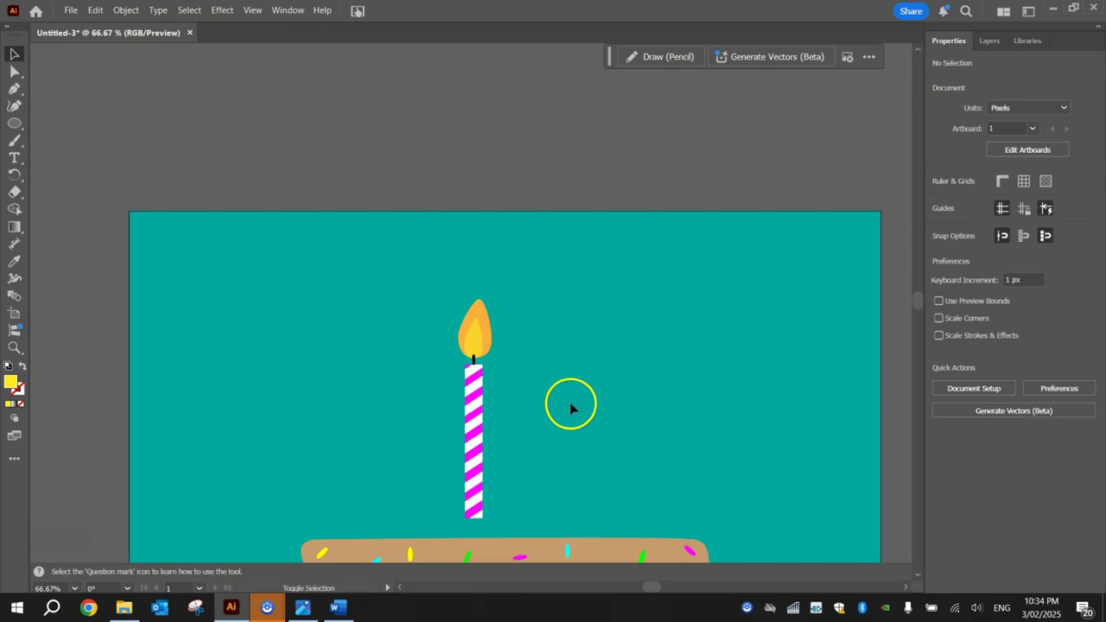
{"action": "scroll", "coordinate": [492, 345], "scroll_direction": "up", "scroll_amount": 3, "text": "alt"}
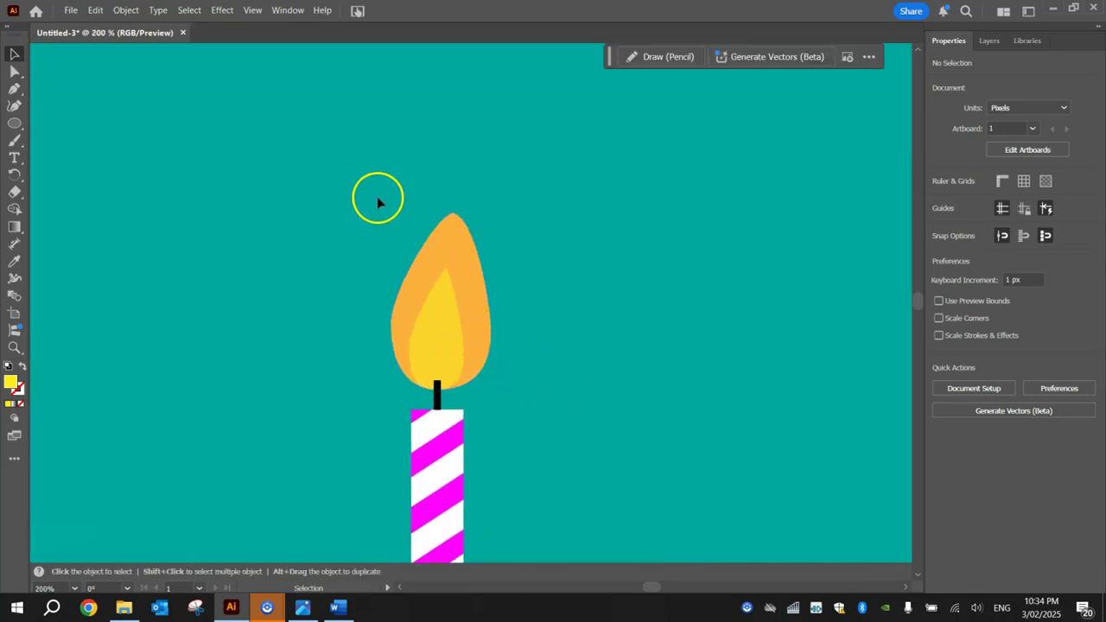
Scale both flame shapes down to about the candle's width and seat them on the wick.
{"action": "left_click", "coordinate": [454, 299]}
{"action": "left_click_drag", "start_coordinate": [489, 217], "coordinate": [476, 252]}
{"action": "left_click_drag", "start_coordinate": [437, 335], "coordinate": [435, 366]}
{"action": "left_click", "coordinate": [521, 338]}
{"action": "key", "text": "ctrl+minus"}
{"action": "key", "text": "ctrl+minus"}
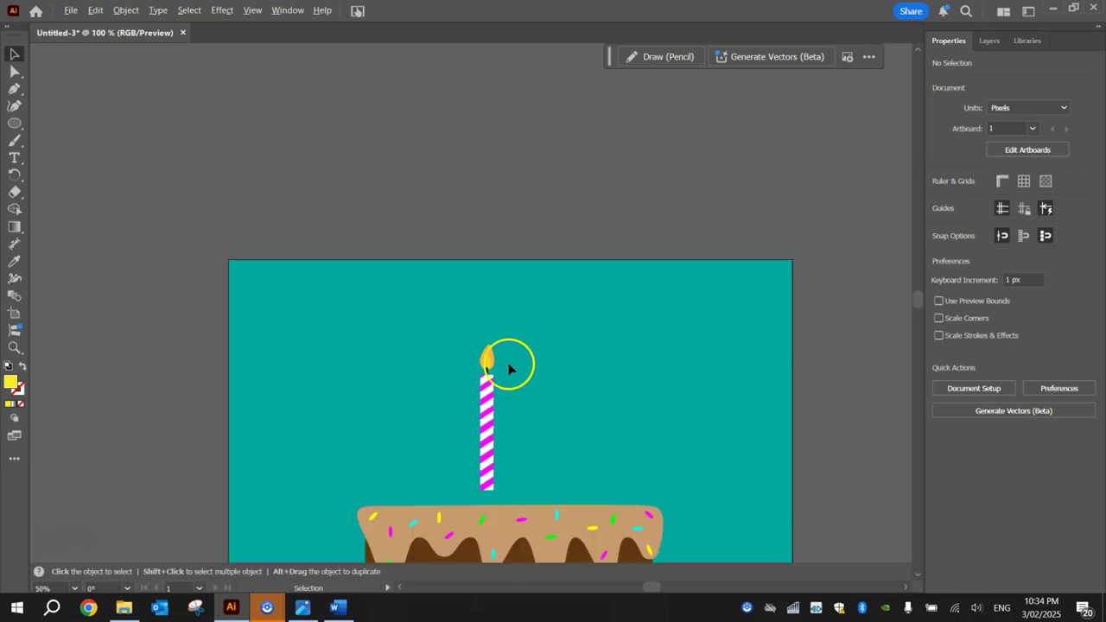
Group the flame, wick and striped candle, and move the group down so its lower end overlaps the upper tier's icing.
{"action": "left_click_drag", "start_coordinate": [578, 410], "coordinate": [484, 176]}
{"action": "left_click", "coordinate": [383, 107]}
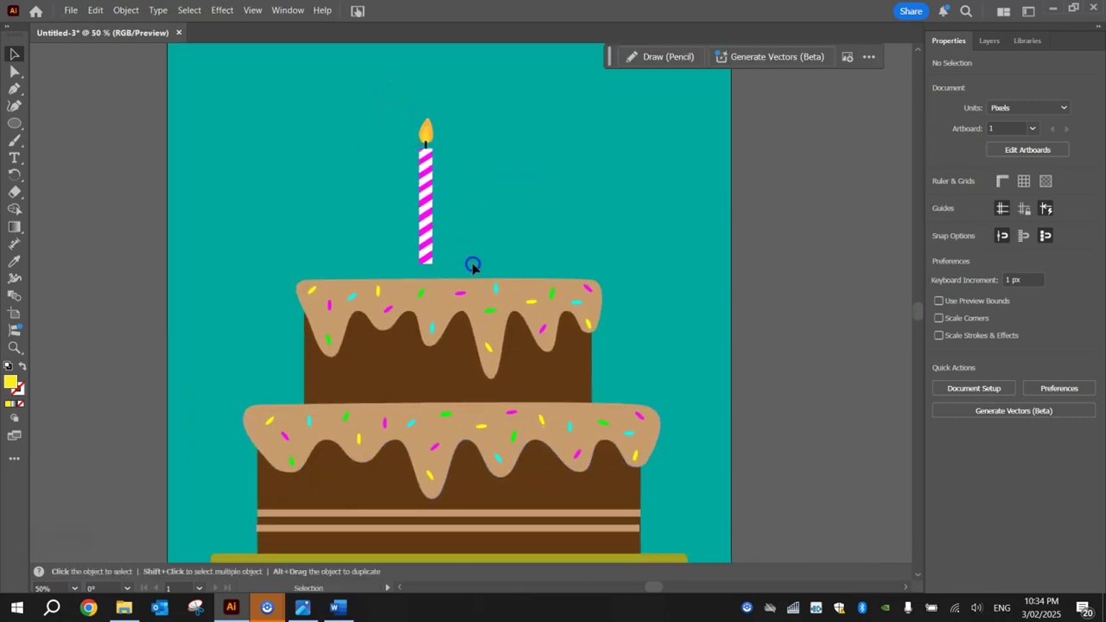
{"action": "key", "text": "a"}
{"action": "left_click_drag", "start_coordinate": [477, 270], "coordinate": [465, 268]}
{"action": "key", "text": "v"}
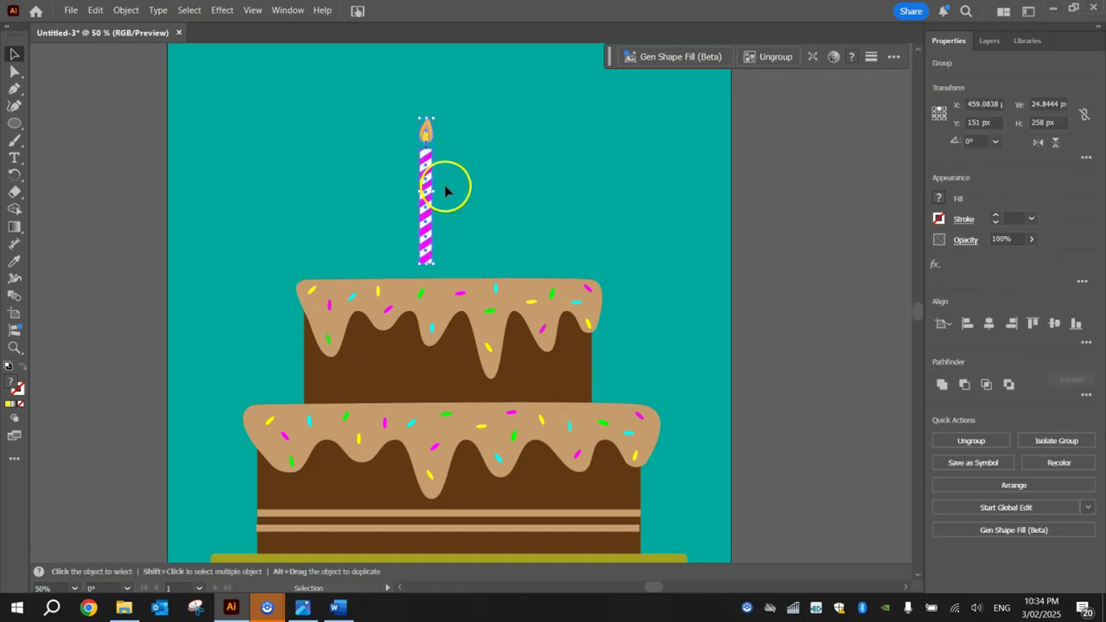
{"action": "left_click_drag", "start_coordinate": [429, 182], "coordinate": [443, 226]}
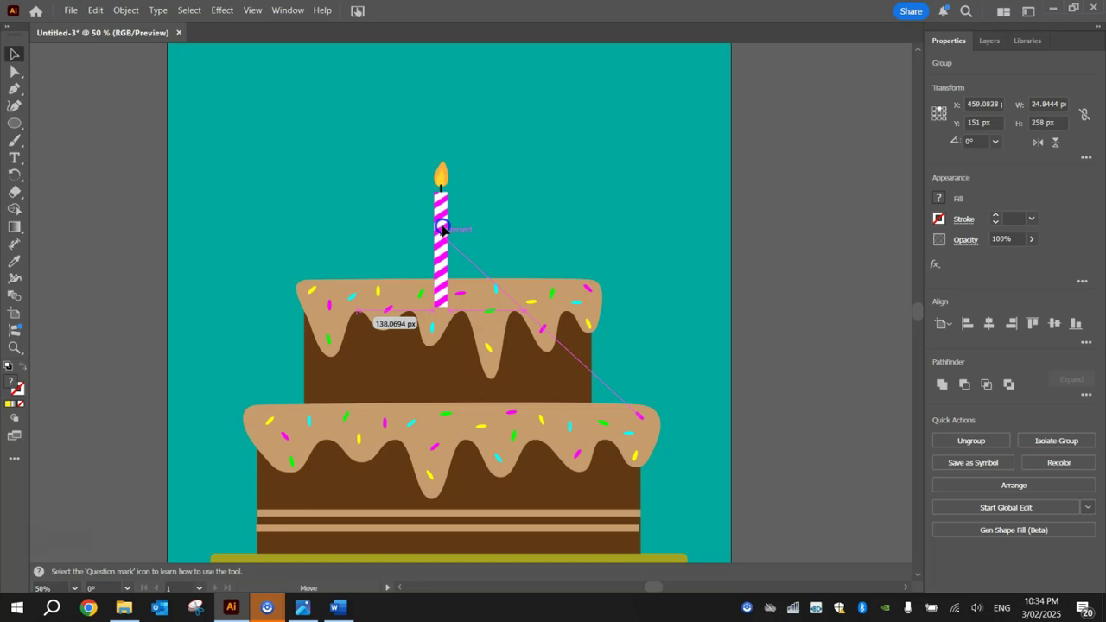
Move the candle group down the layer stack, behind the icing and cake tiers and just above the plate rectangle.
{"action": "left_click", "coordinate": [990, 40]}
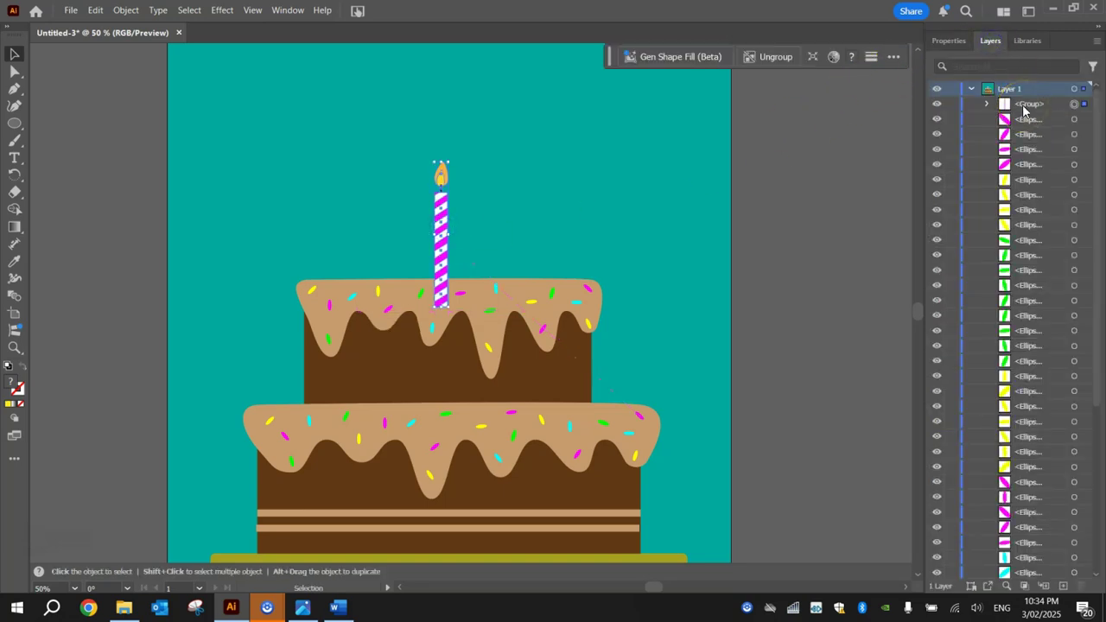
{"action": "key", "text": "a"}
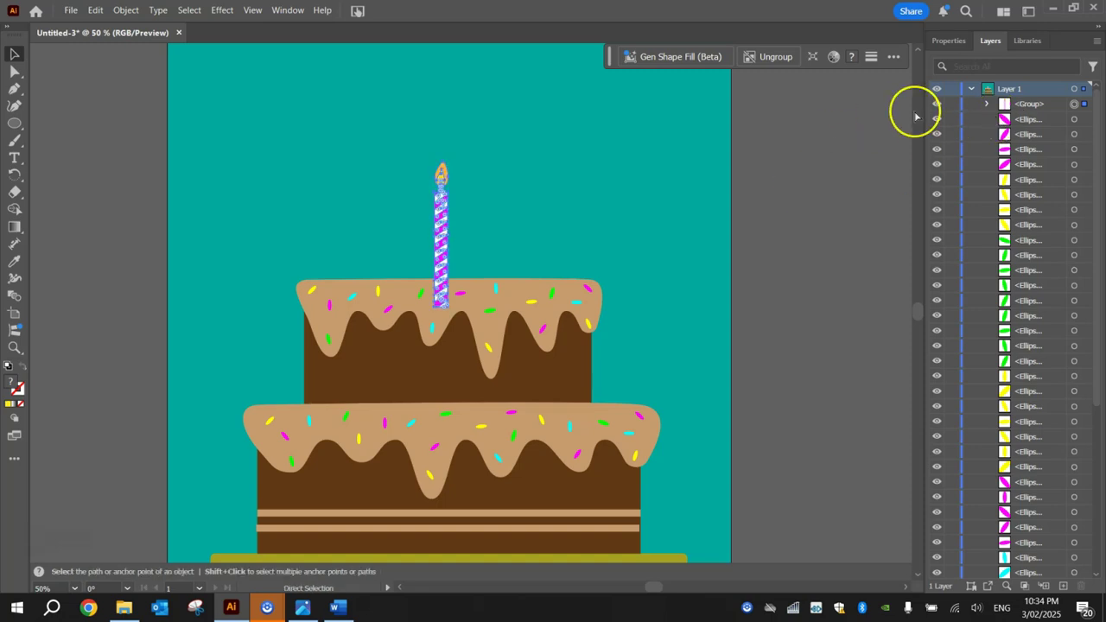
{"action": "key", "text": "v"}
{"action": "left_click", "coordinate": [1025, 104]}
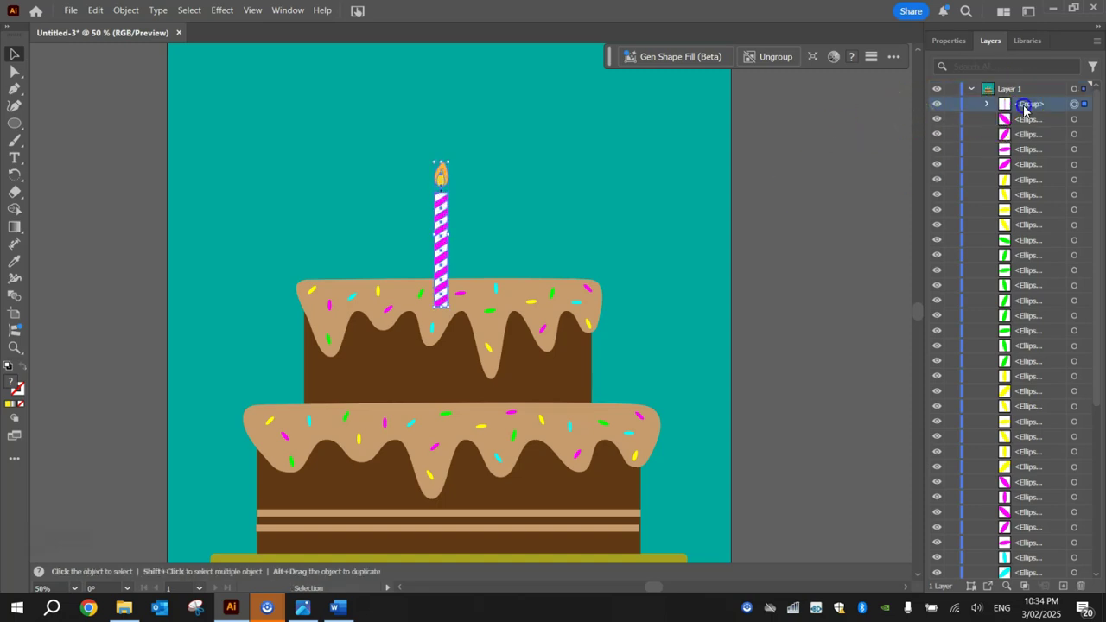
{"action": "left_click_drag", "start_coordinate": [1036, 383], "coordinate": [1016, 553]}
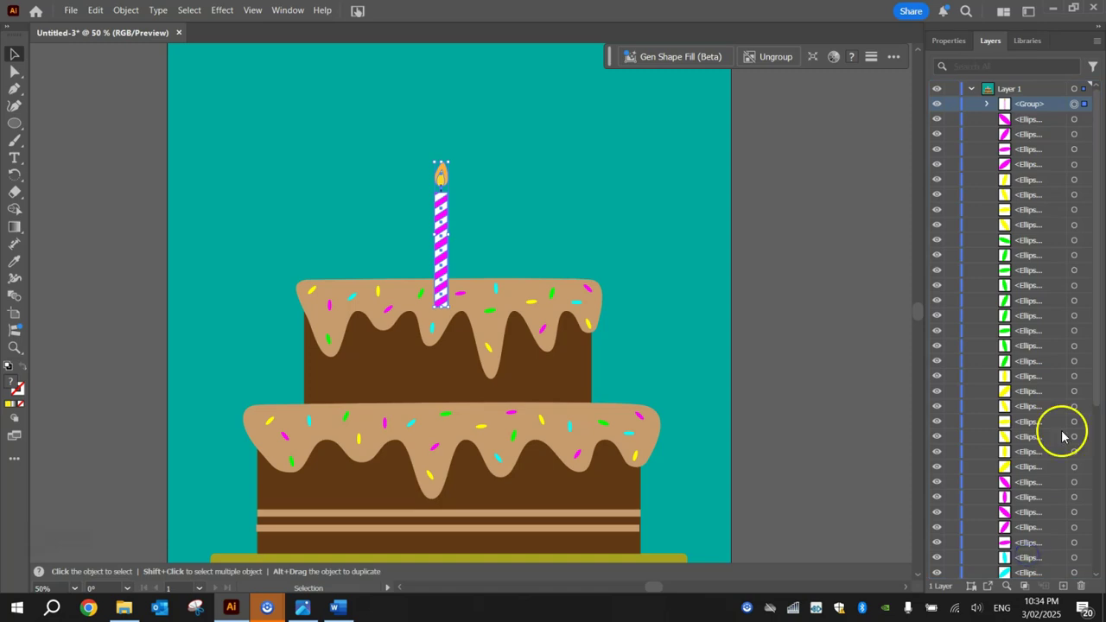
{"action": "left_click_drag", "start_coordinate": [1034, 108], "coordinate": [1027, 529]}
{"action": "left_click_drag", "start_coordinate": [1034, 107], "coordinate": [1039, 487]}
{"action": "scroll", "coordinate": [1032, 462], "scroll_direction": "down", "scroll_amount": 5}
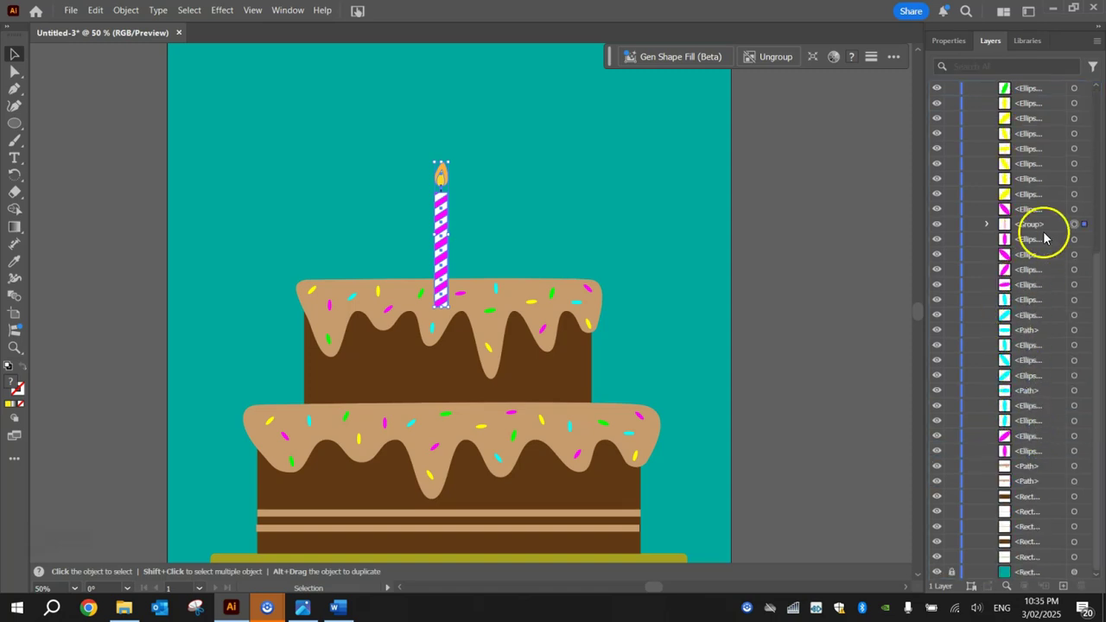
{"action": "left_click_drag", "start_coordinate": [1032, 224], "coordinate": [1055, 382]}
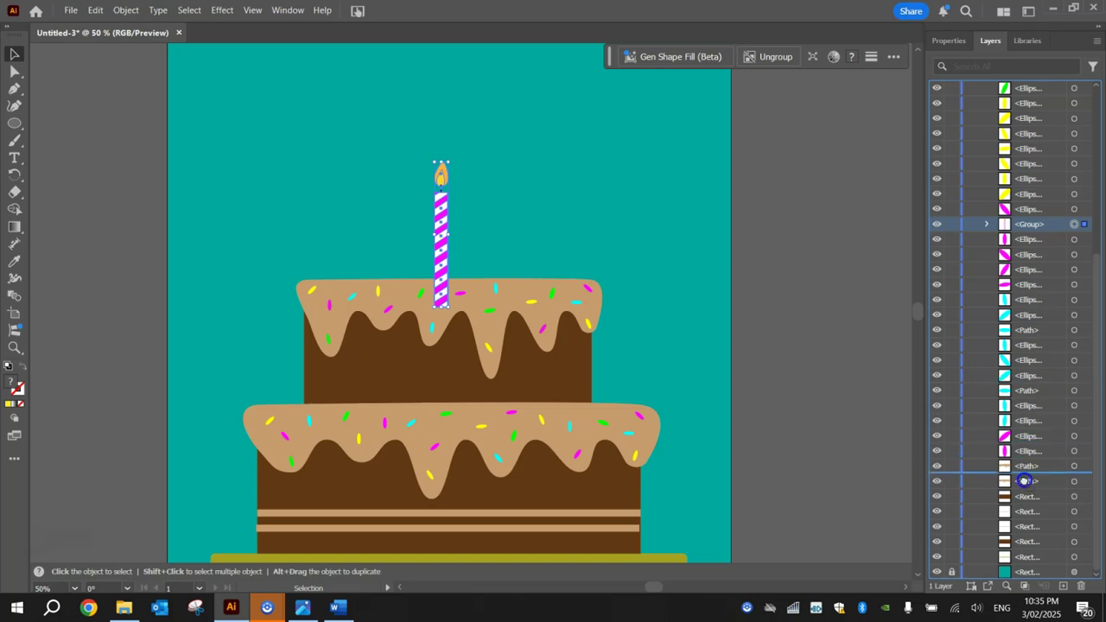
{"action": "left_click_drag", "start_coordinate": [1033, 550], "coordinate": [1028, 549]}
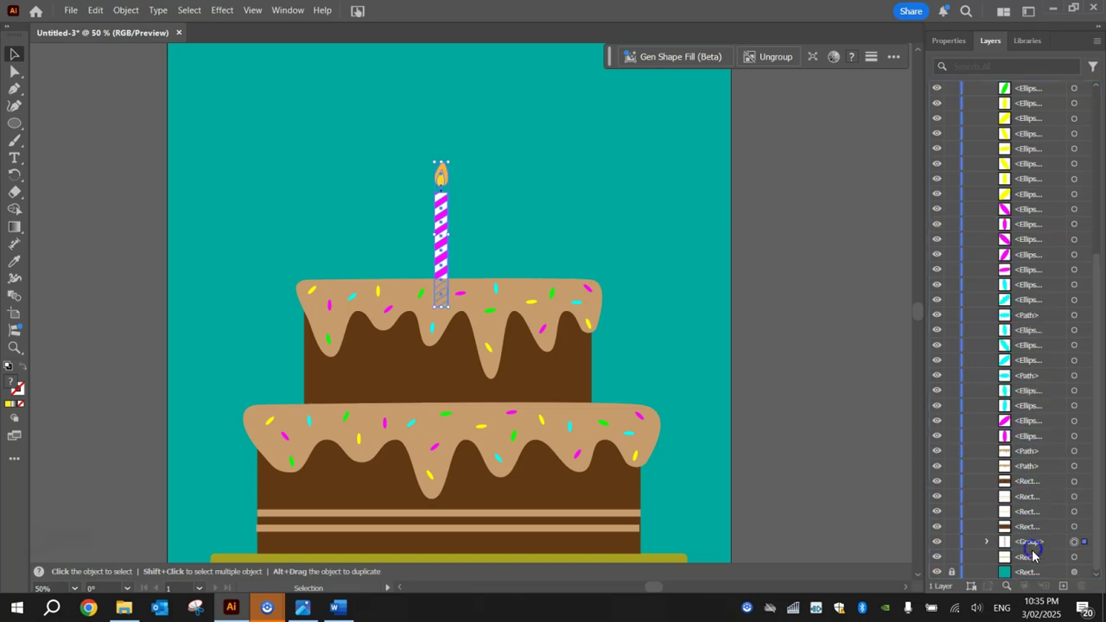
{"action": "left_click", "coordinate": [794, 153]}
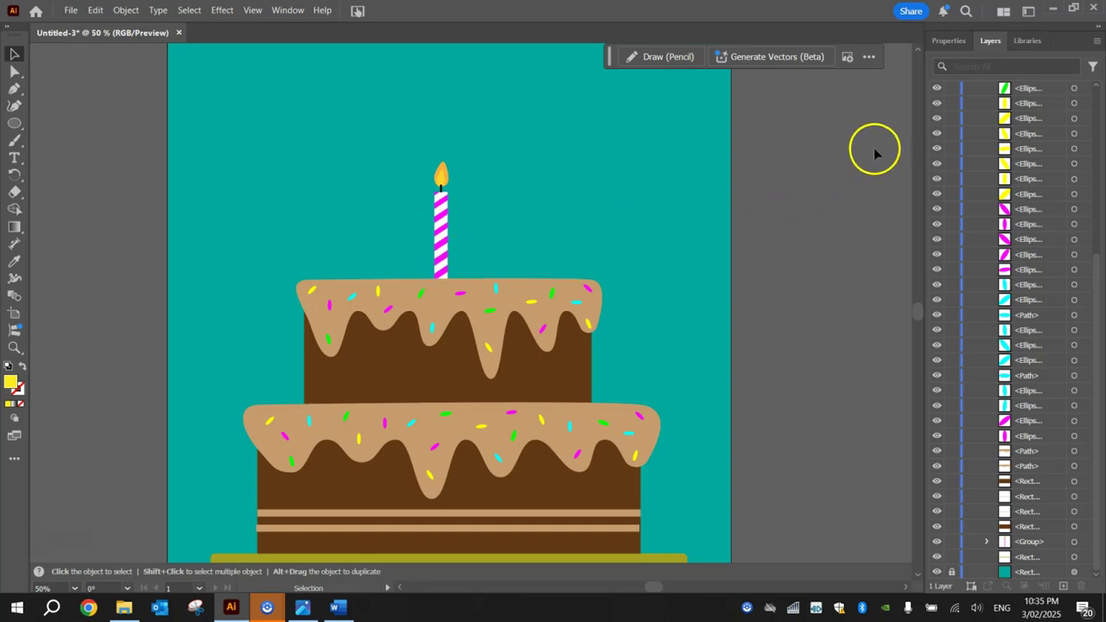
Enlarge the whole cake artwork to nearly fill the artboard's width and move it up to centre it on the background.
{"action": "scroll", "coordinate": [875, 153], "scroll_direction": "down", "scroll_amount": 1}
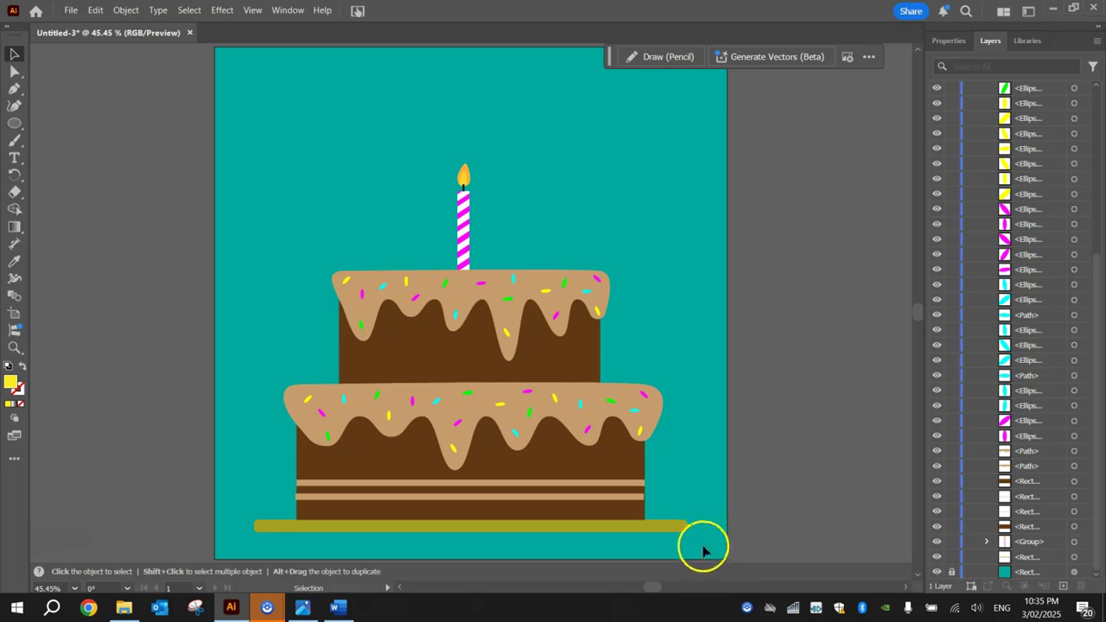
{"action": "left_click", "coordinate": [243, 131]}
{"action": "key", "text": "ctrl+a"}
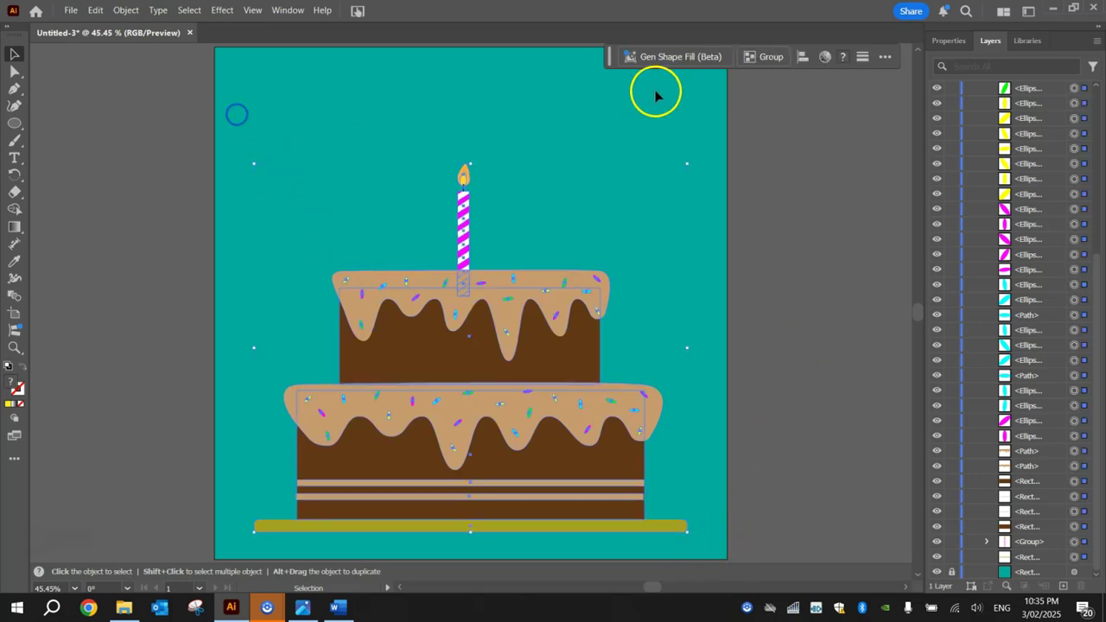
{"action": "left_click_drag", "start_coordinate": [686, 155], "coordinate": [710, 121]}
{"action": "left_click_drag", "start_coordinate": [481, 343], "coordinate": [480, 298]}
{"action": "left_click", "coordinate": [766, 163]}
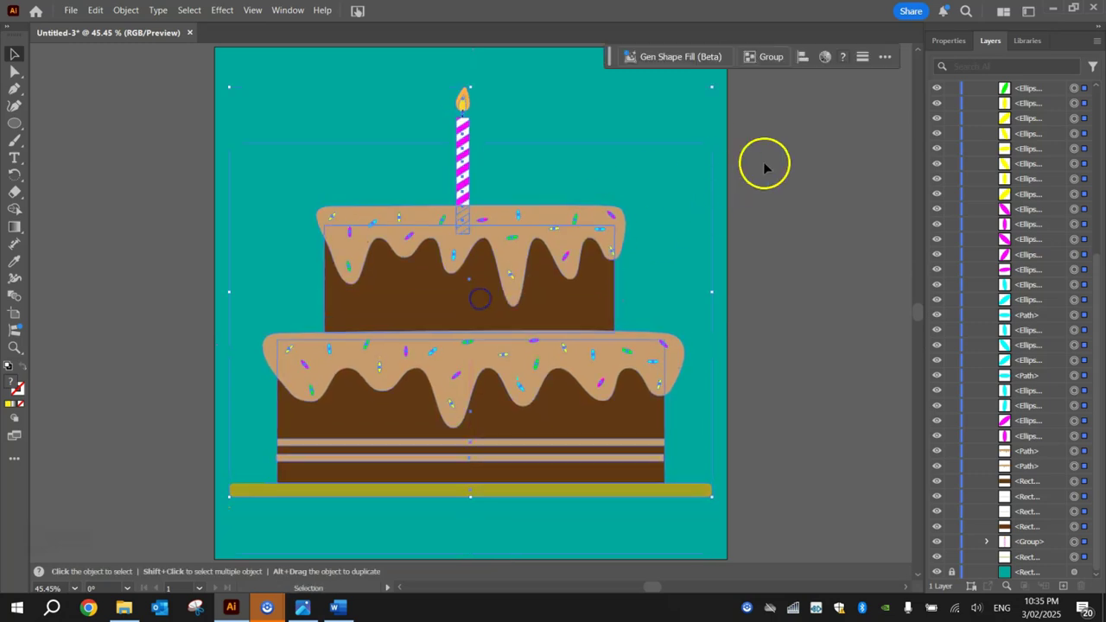
{"action": "left_click_drag", "start_coordinate": [781, 153], "coordinate": [659, 198]}
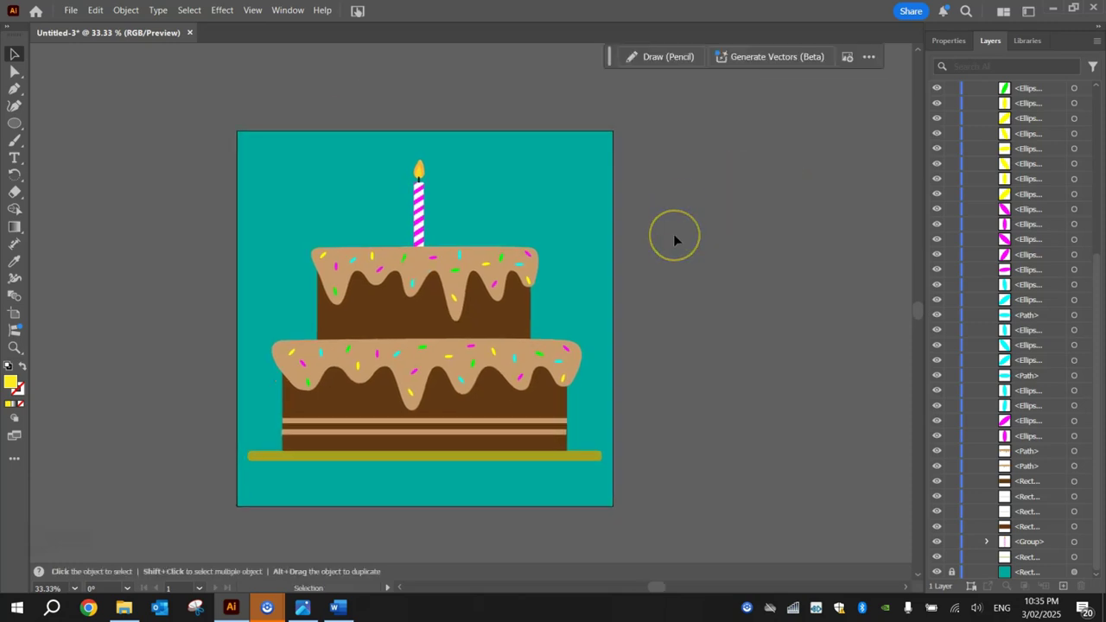